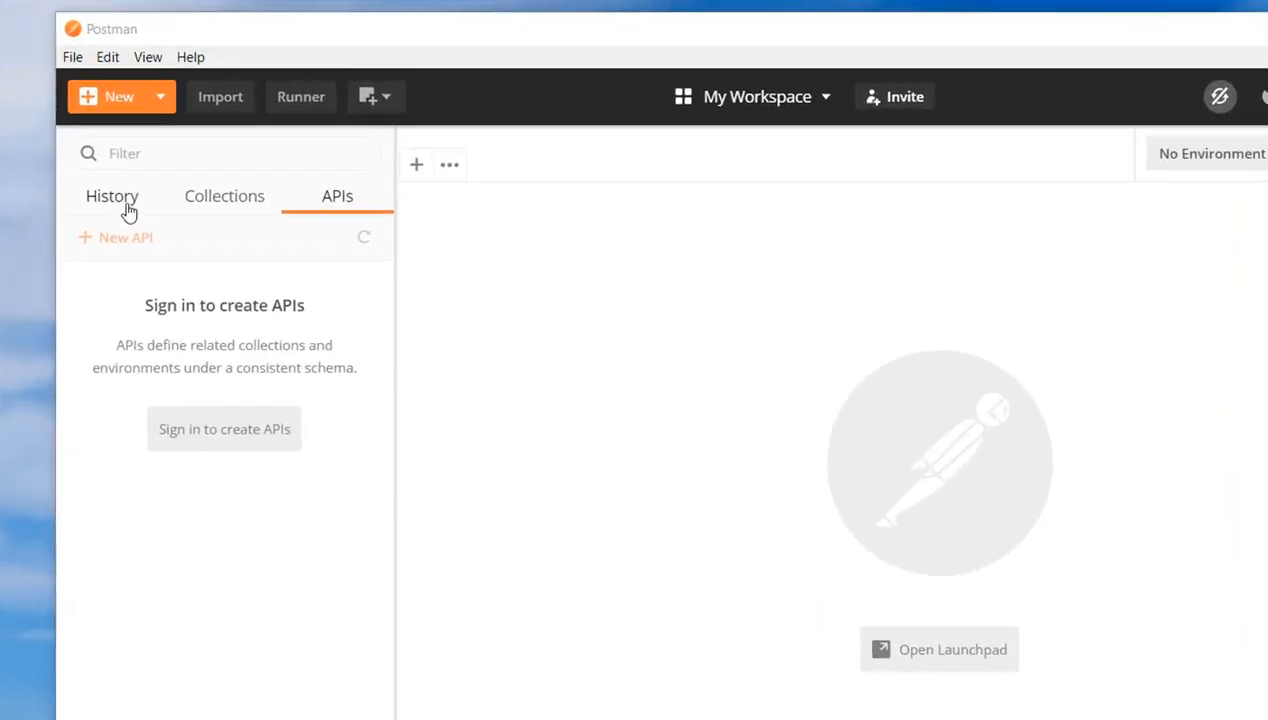
Look through the History, Collections and APIs sections and the types of items that can be created
left_click(127, 209)
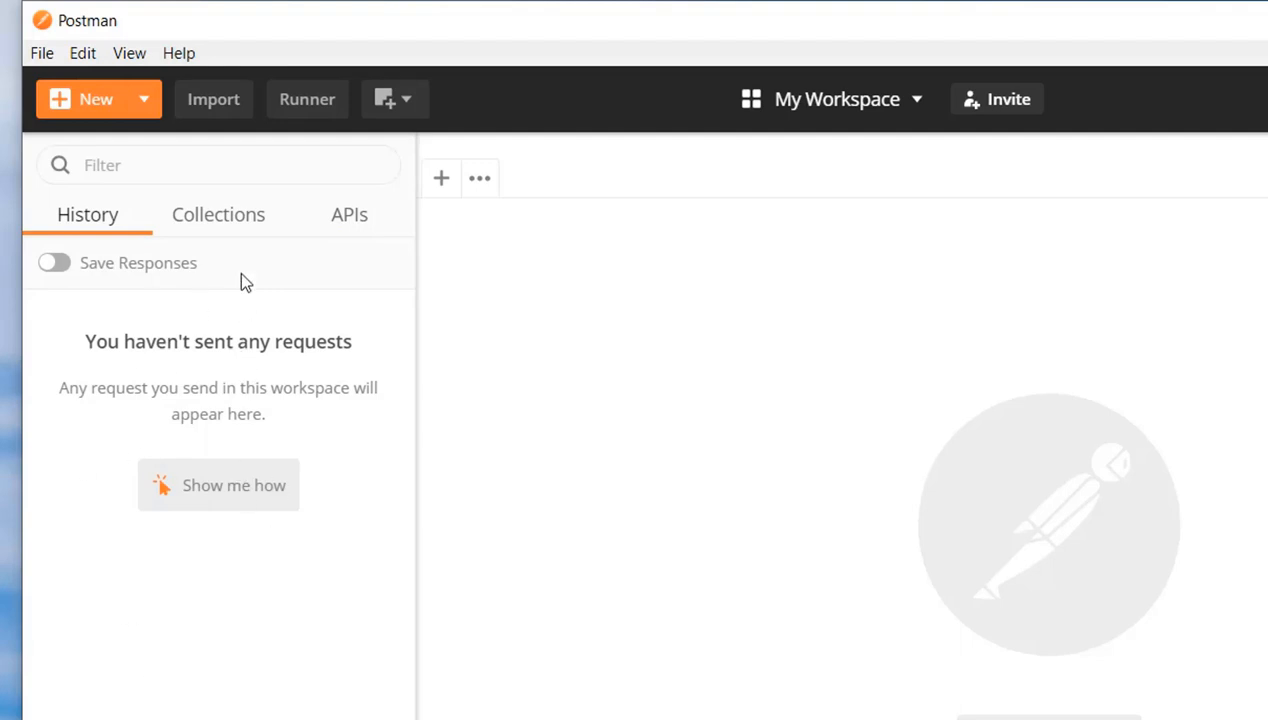
left_click(222, 228)
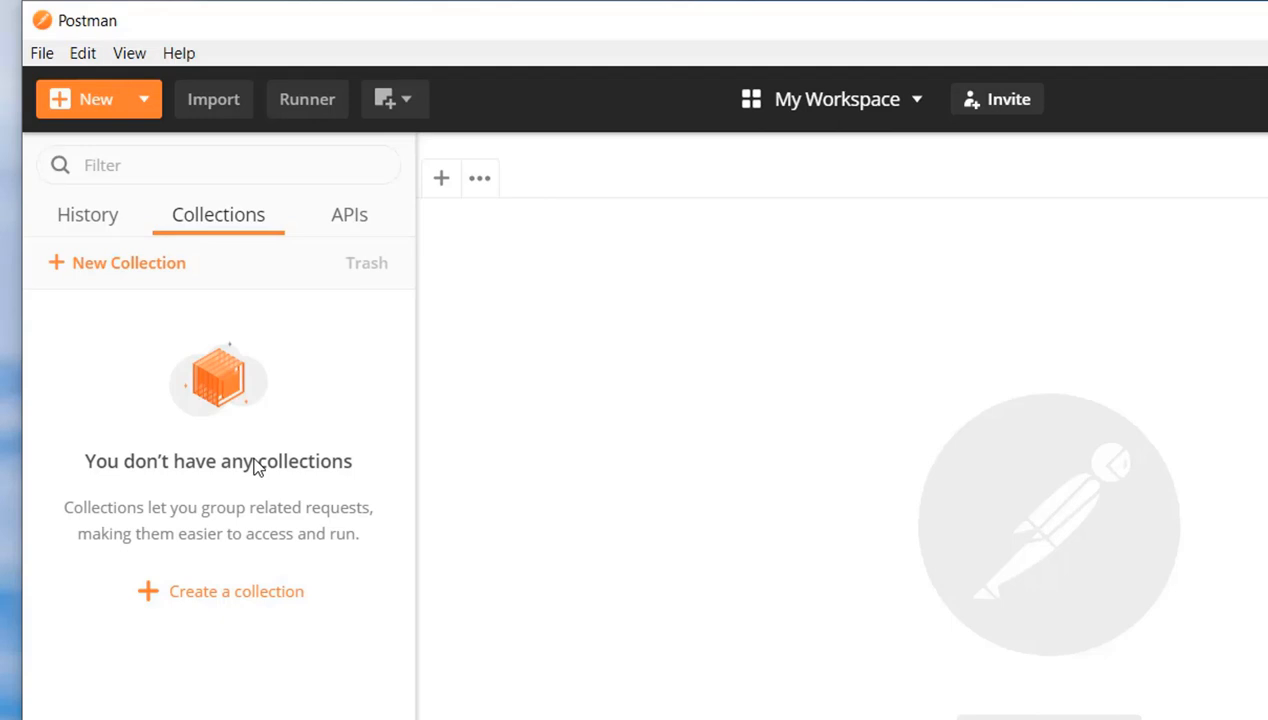
left_click(343, 228)
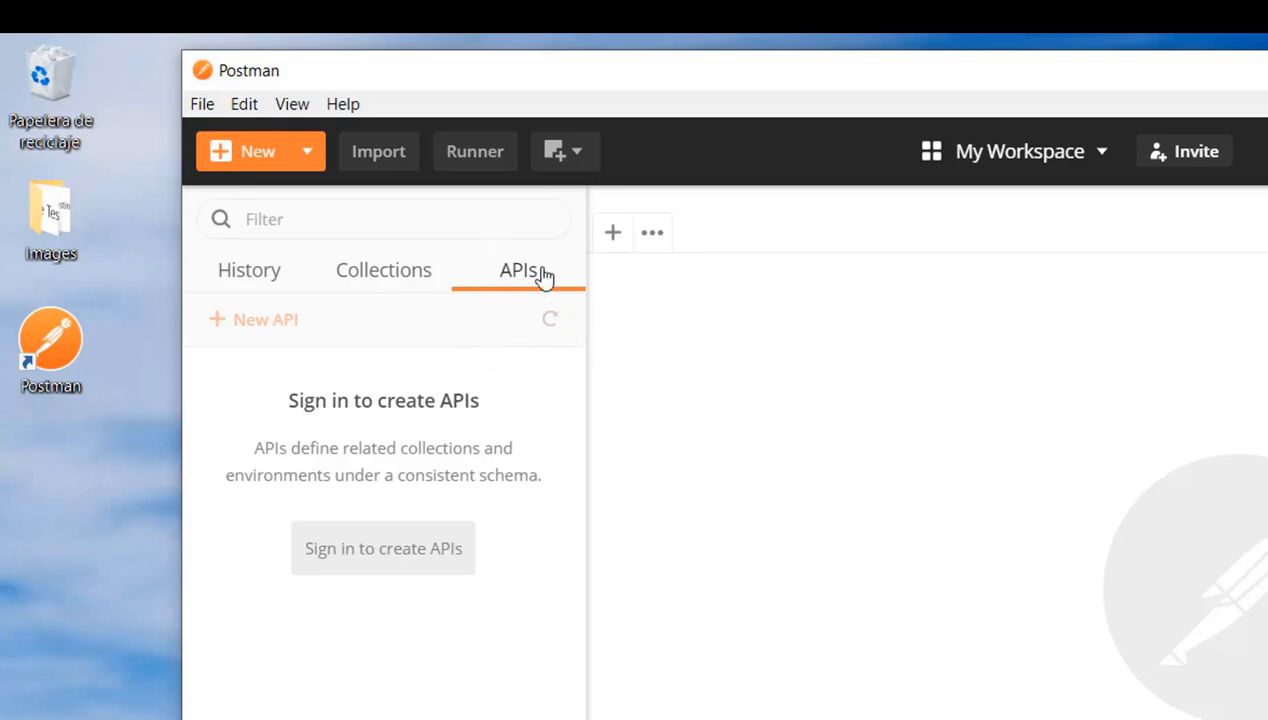
left_click(399, 272)
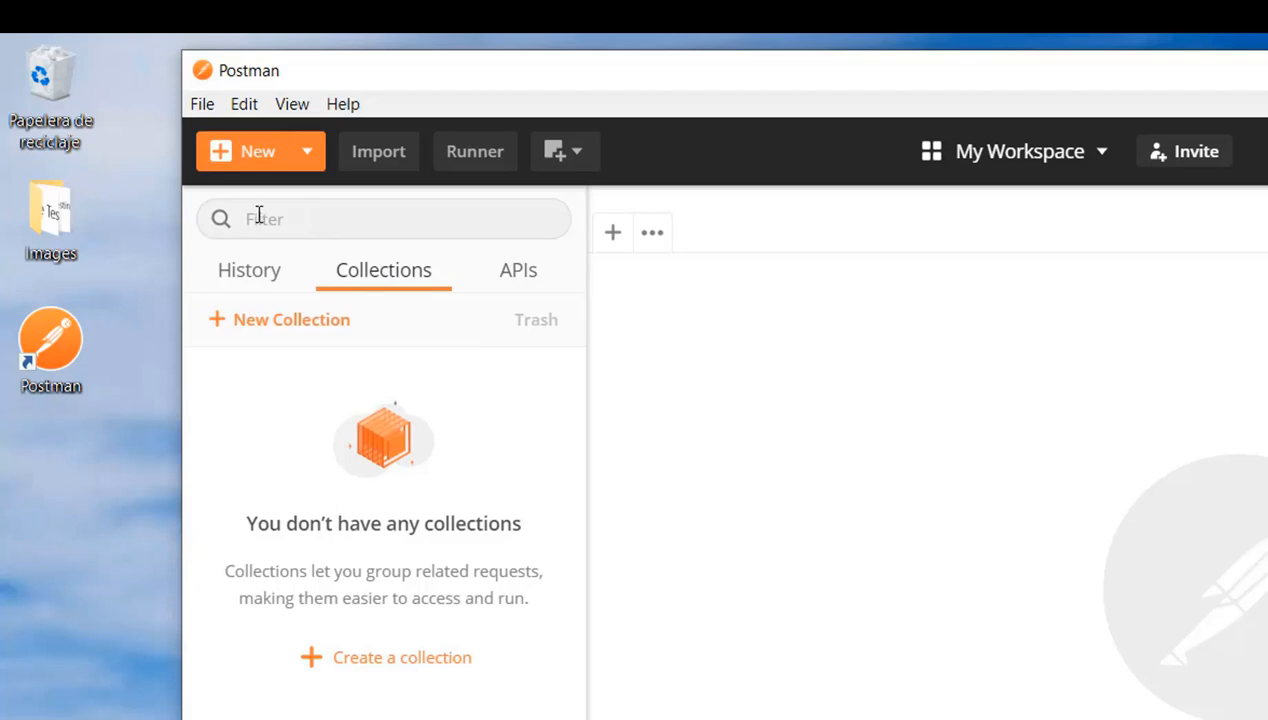
left_click(306, 155)
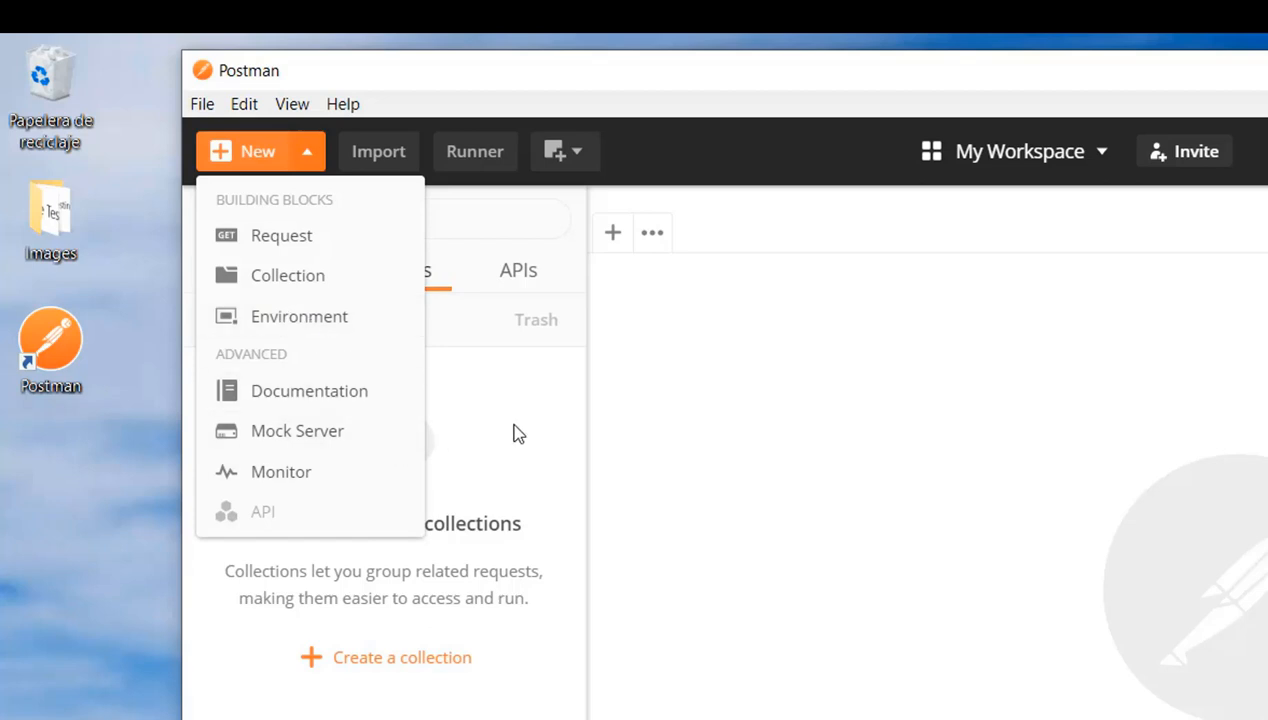
left_click(498, 376)
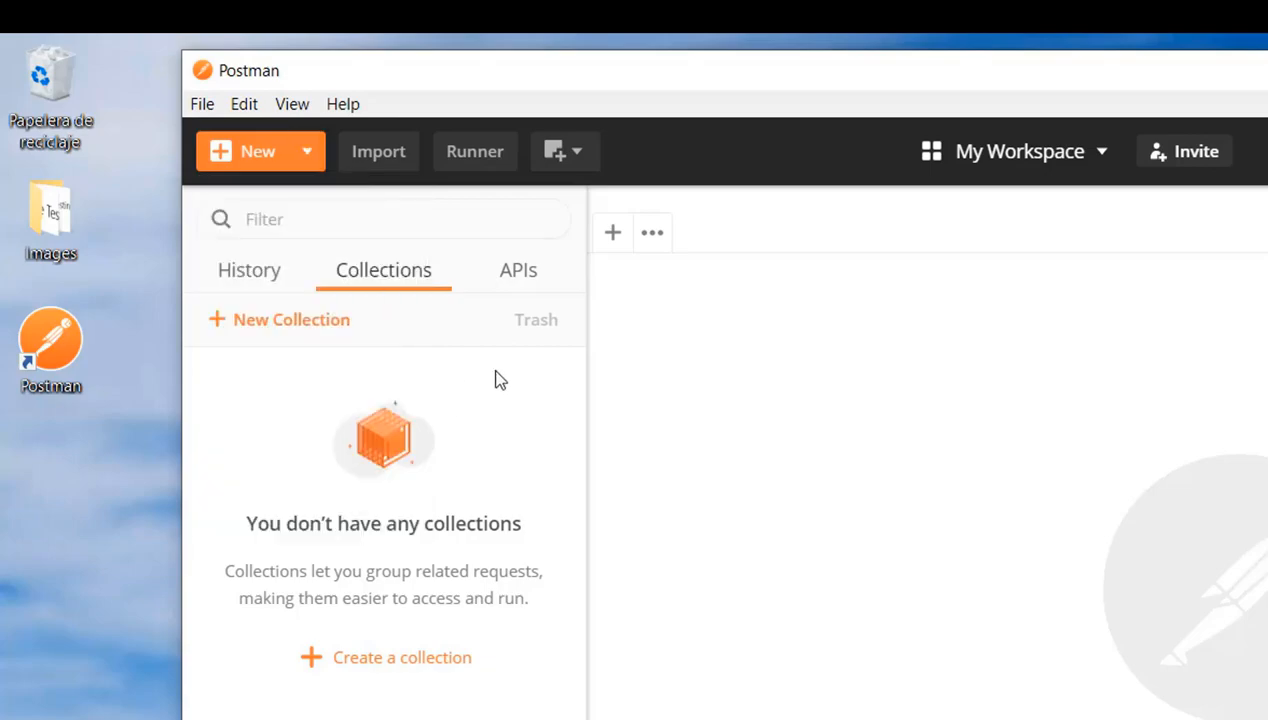
Switch the application to the dark theme in the settings
left_click(202, 104)
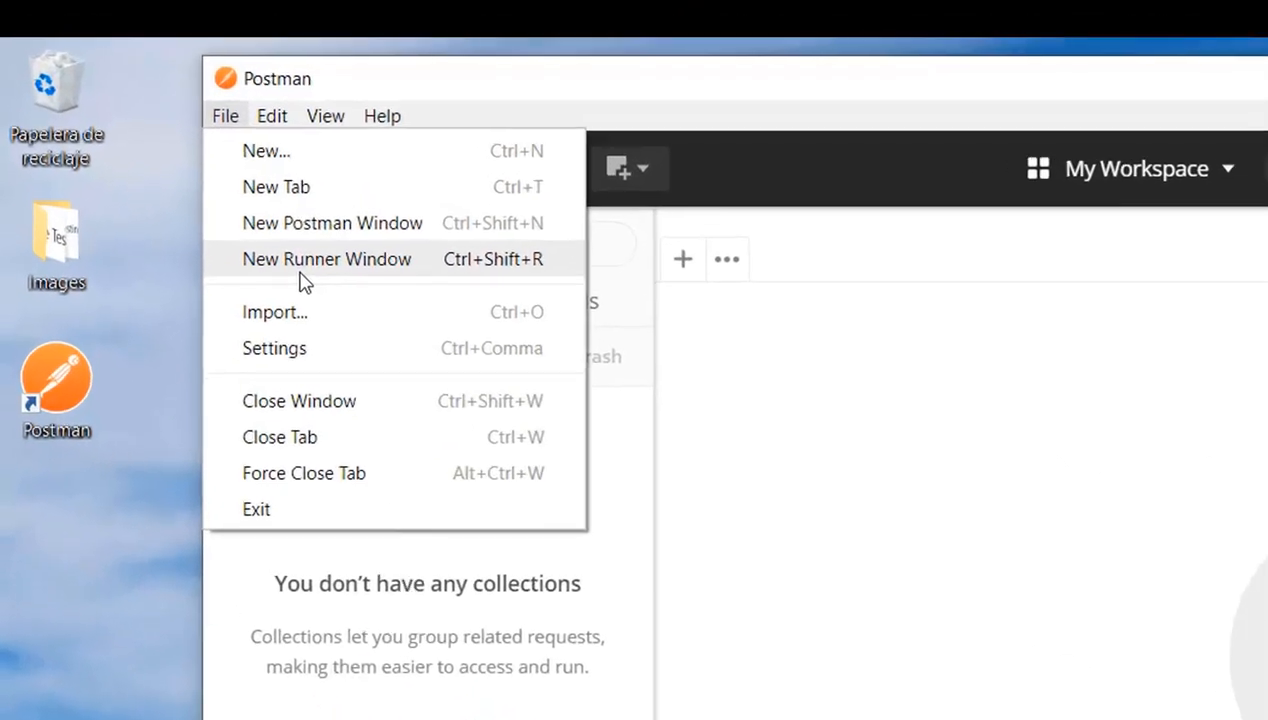
left_click(300, 367)
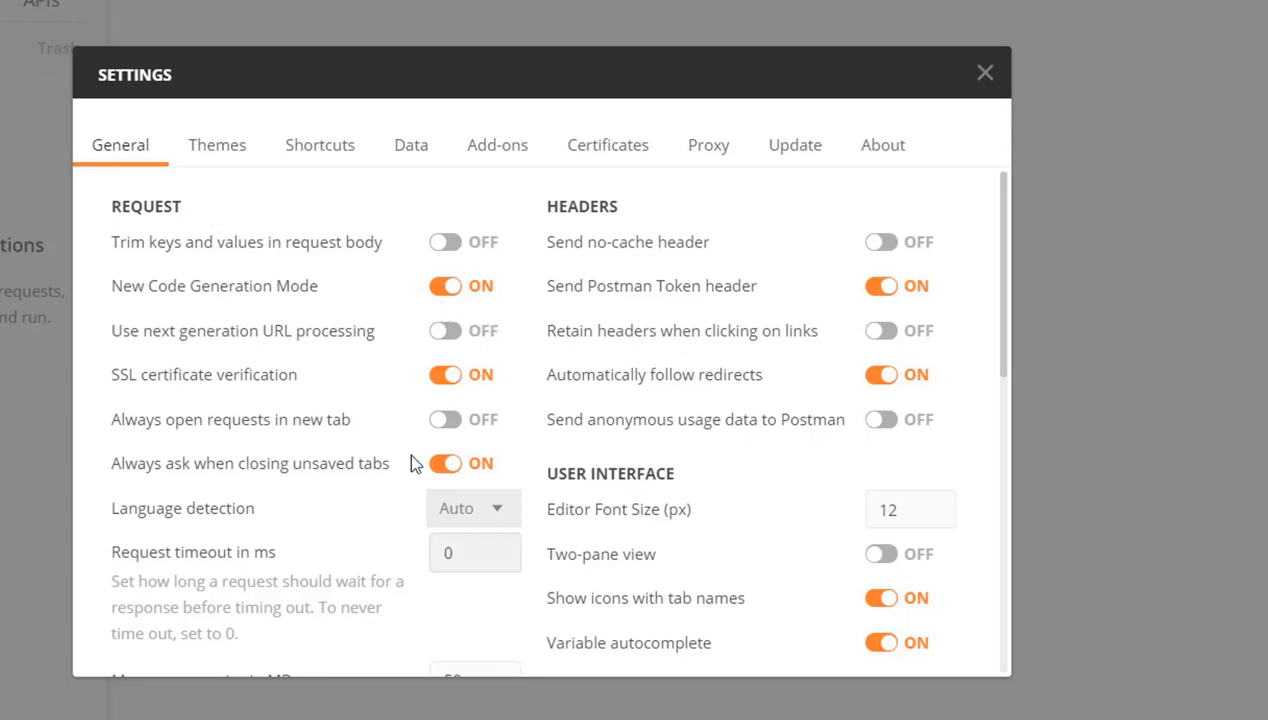
left_click(215, 147)
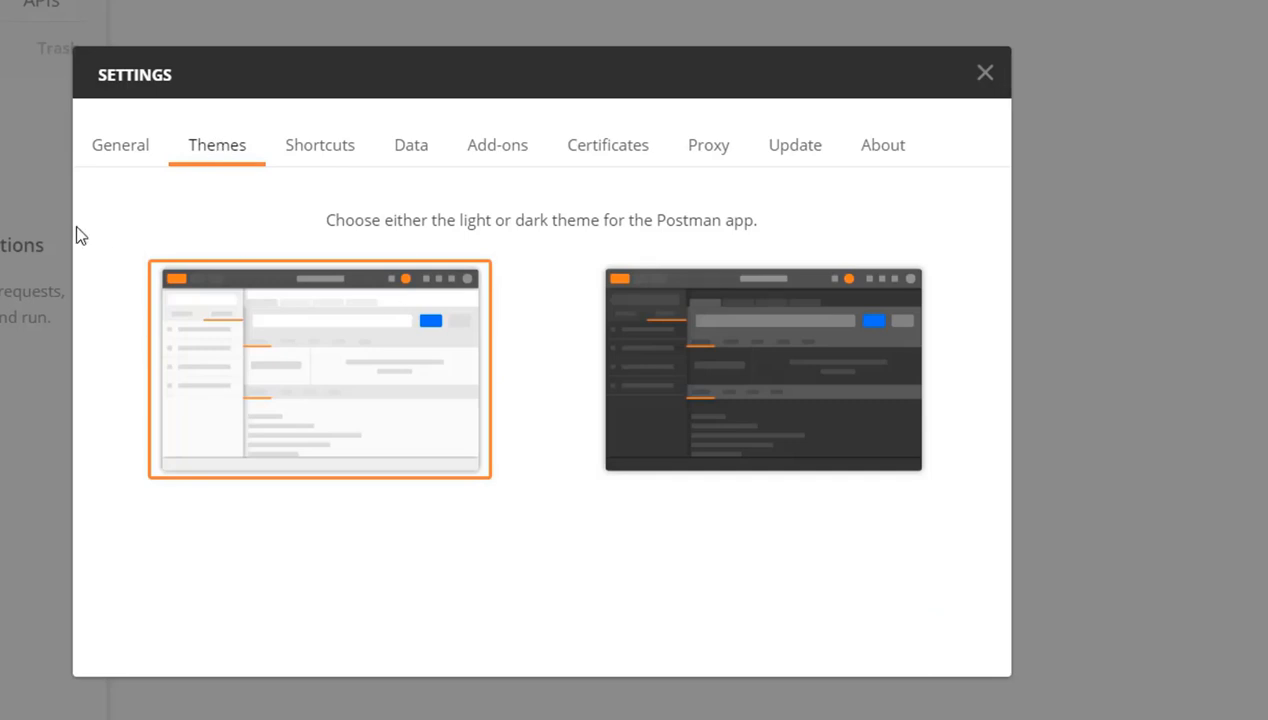
left_click(700, 402)
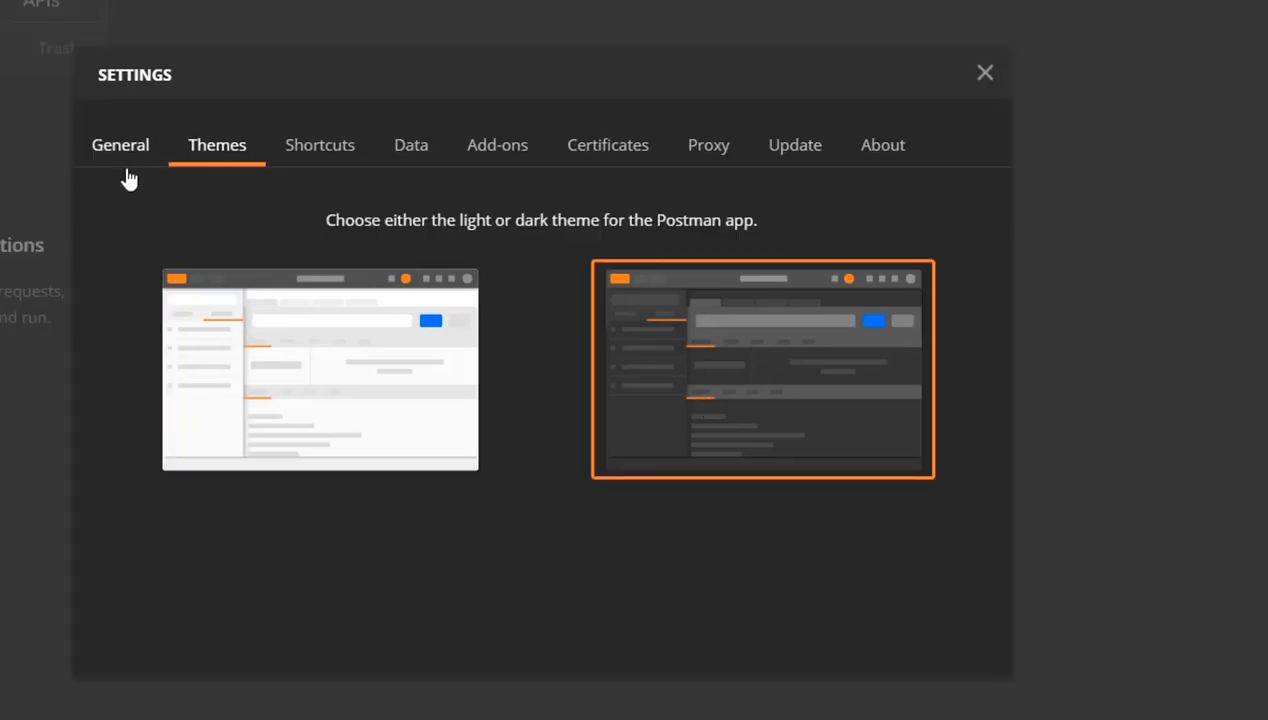
Review the Shortcuts, Data, Add-ons, Certificates and Proxy settings, and close the settings
left_click(352, 153)
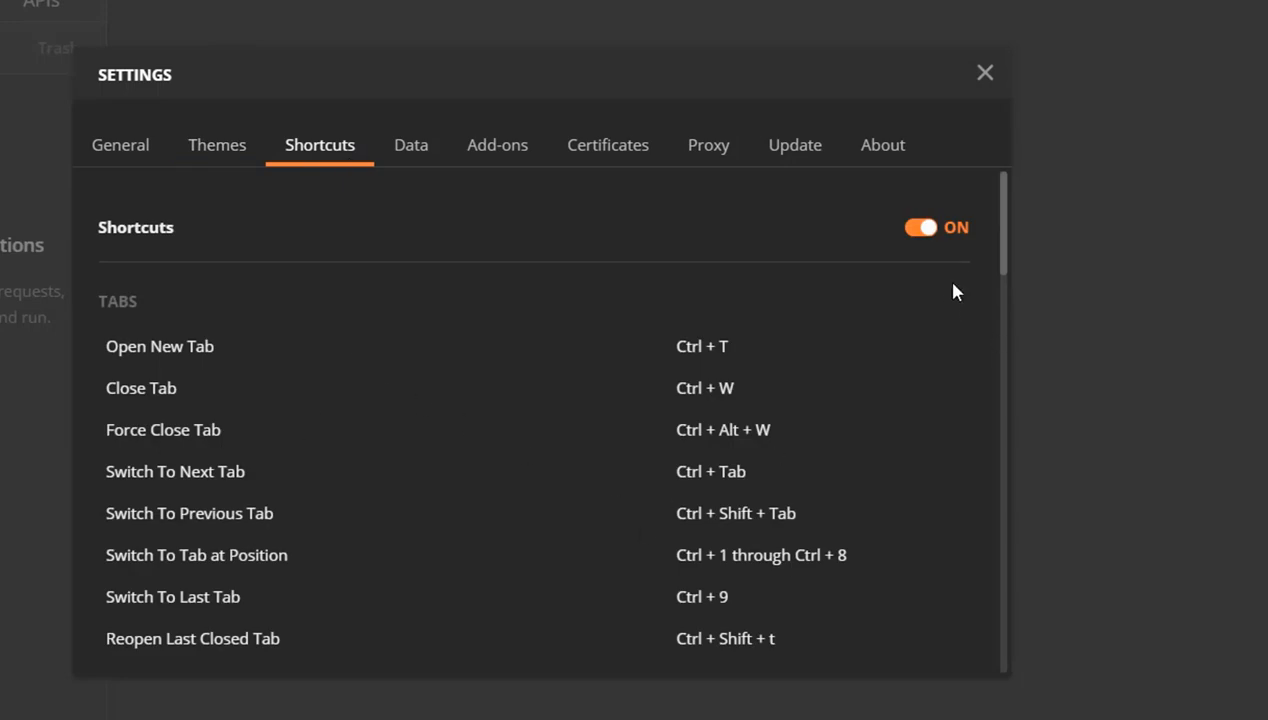
left_click_drag(1005, 260, 993, 203)
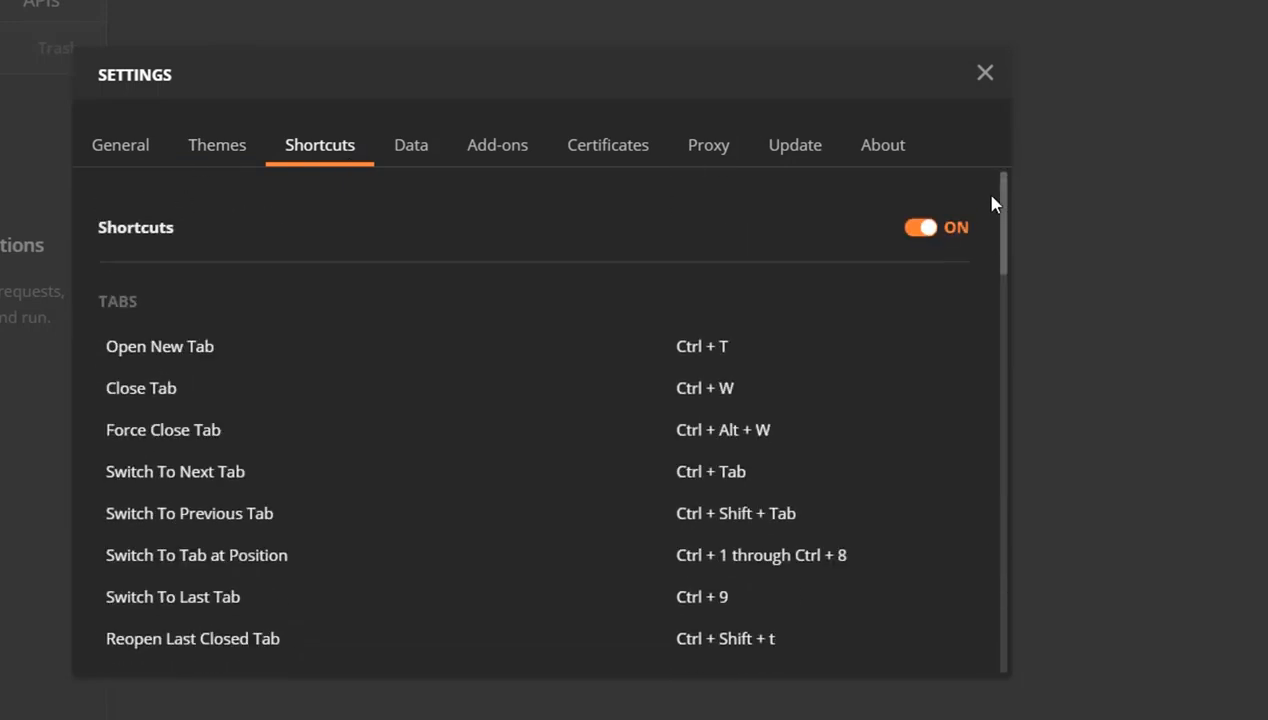
left_click(418, 147)
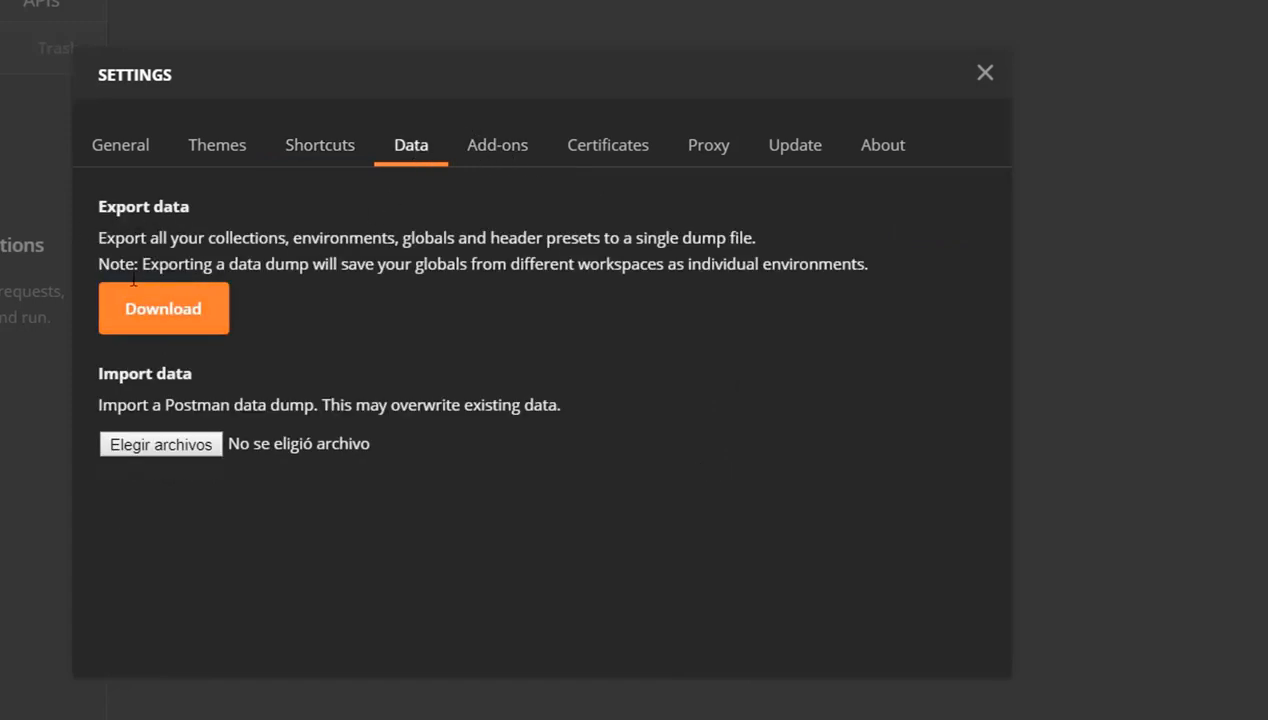
left_click(519, 161)
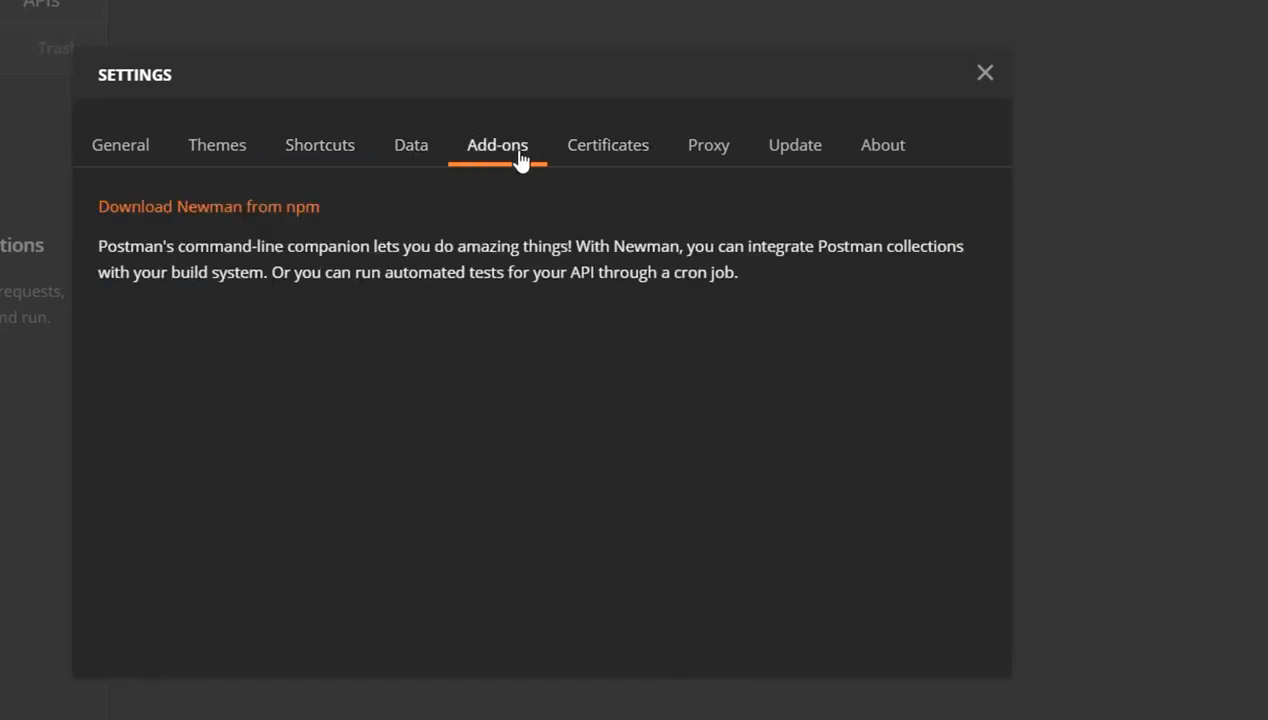
left_click(579, 151)
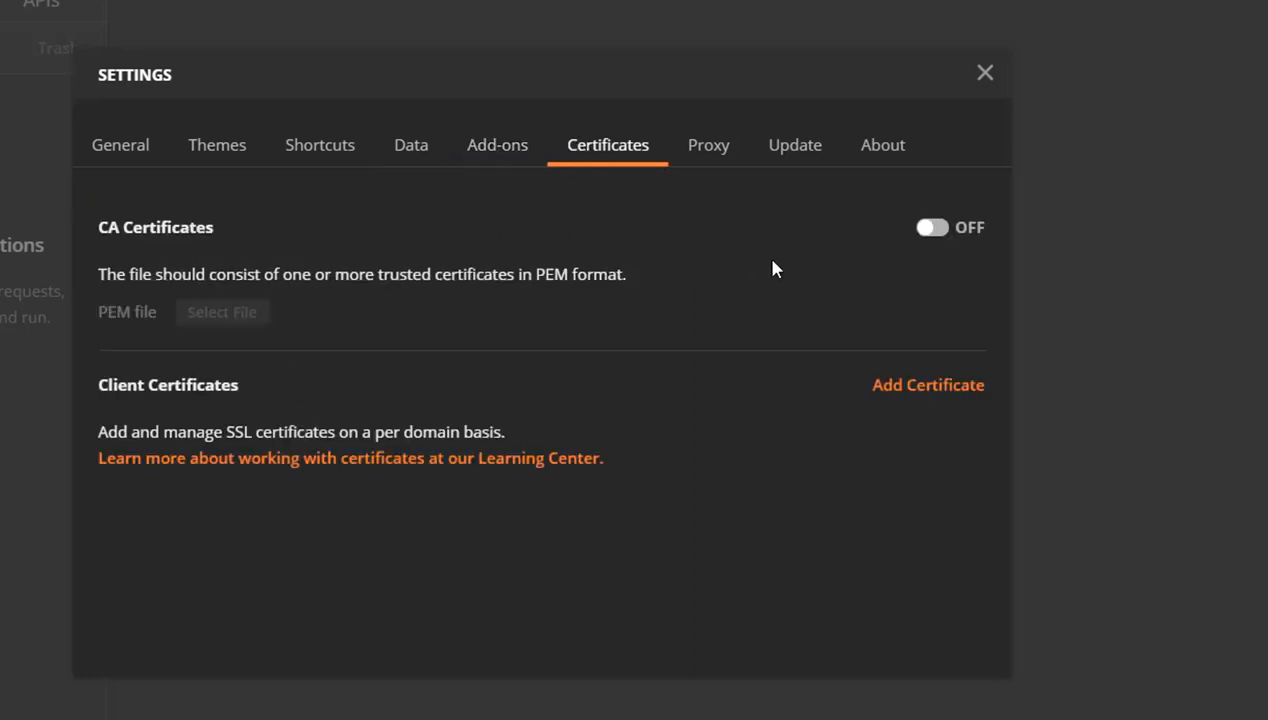
left_click(716, 153)
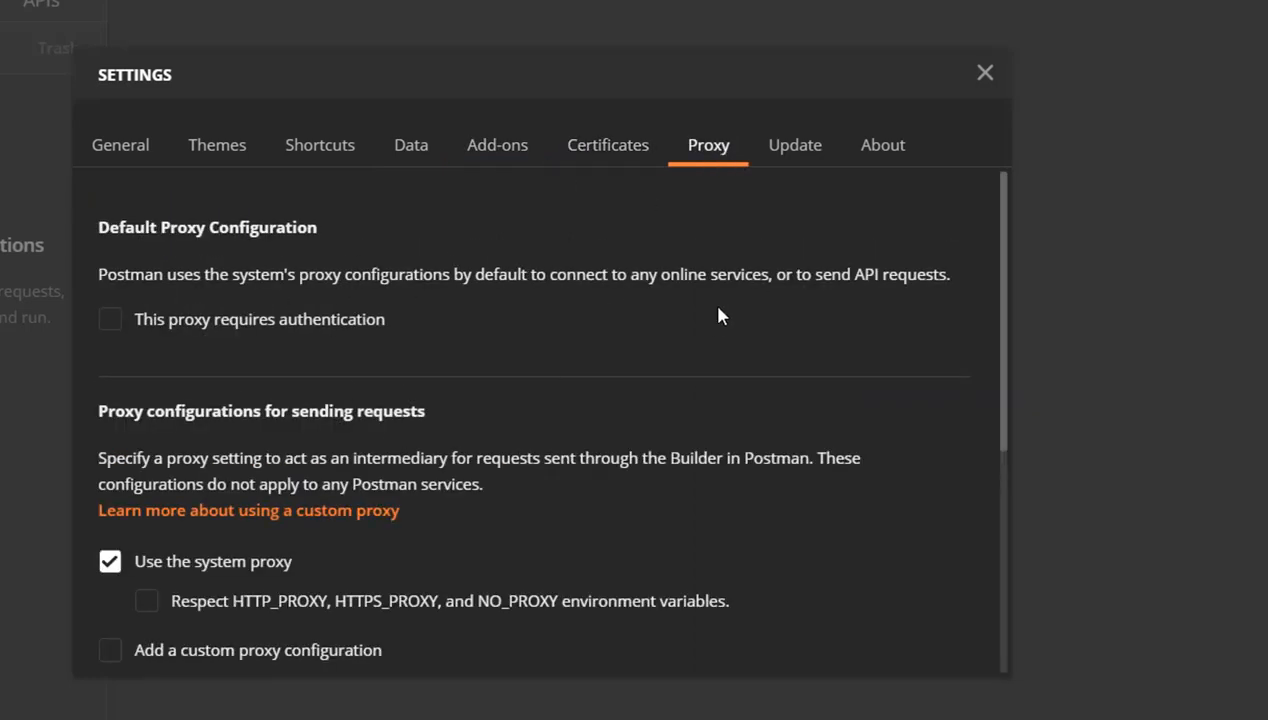
left_click(987, 78)
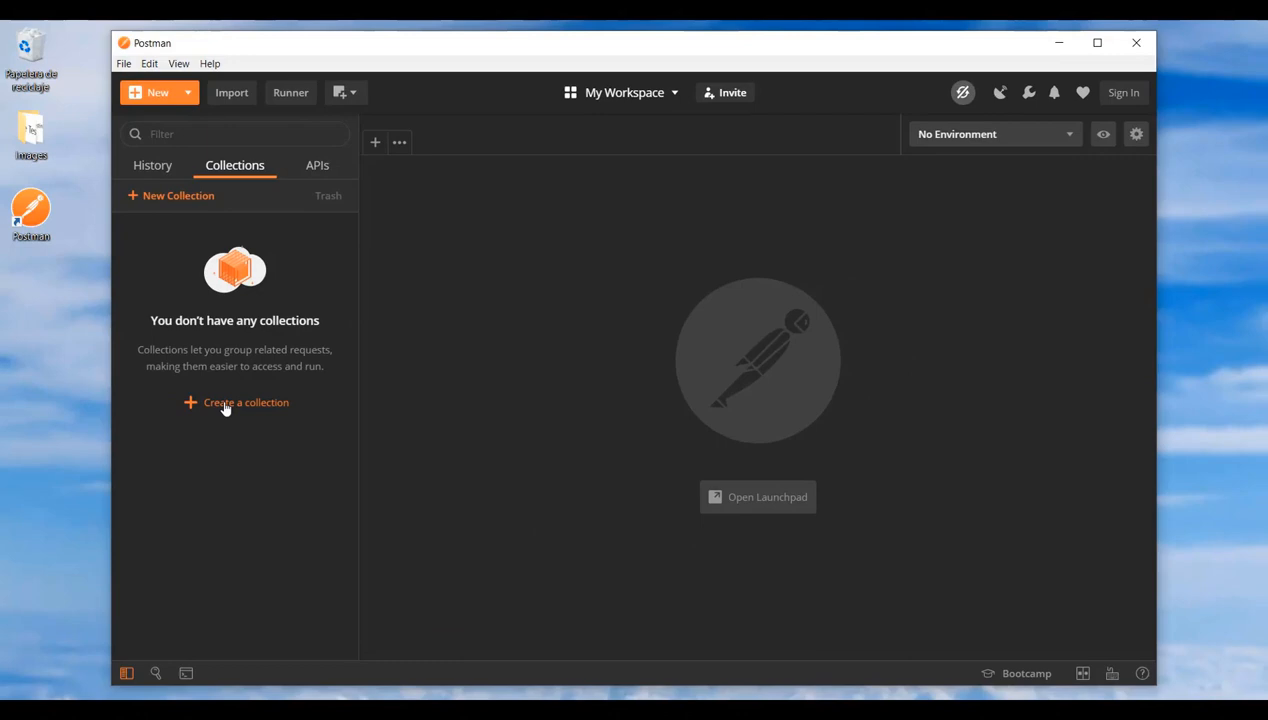
Create a collection named MyFirstCollection, expand it in the collection list and close its details
left_click(226, 404)
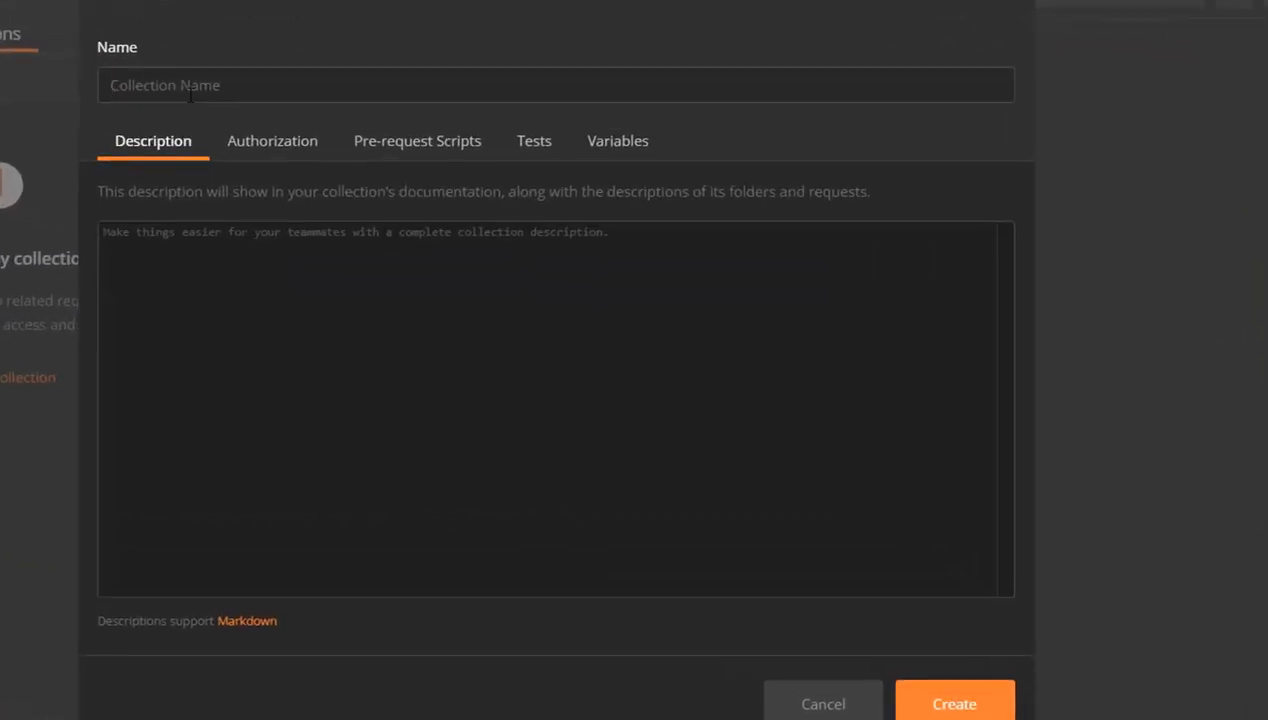
type("MyFirstCollection")
left_click(932, 680)
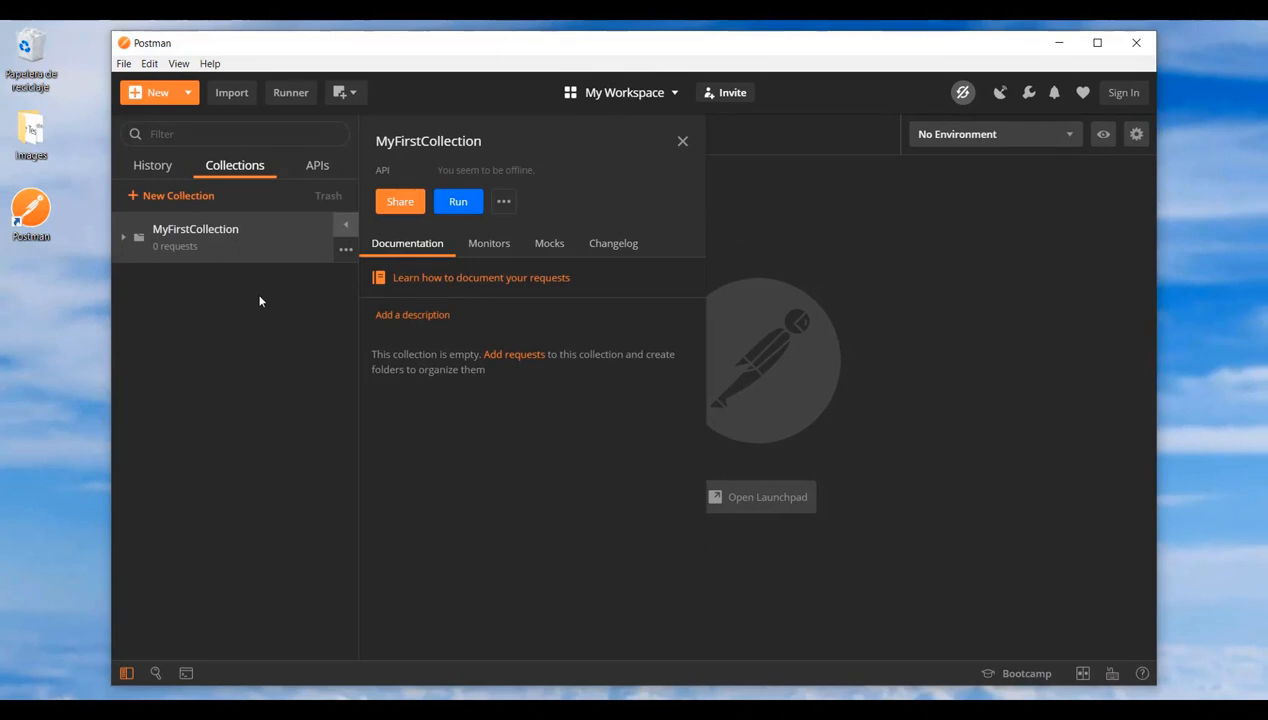
left_click(124, 238)
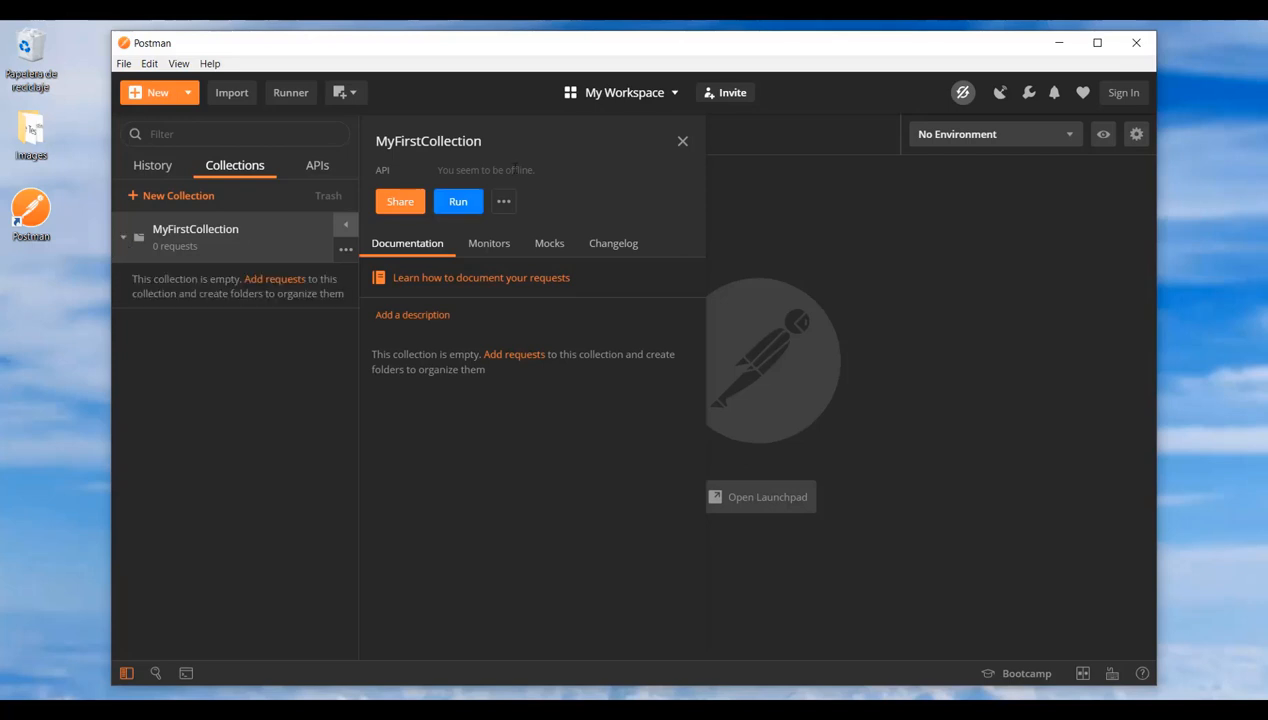
left_click(683, 142)
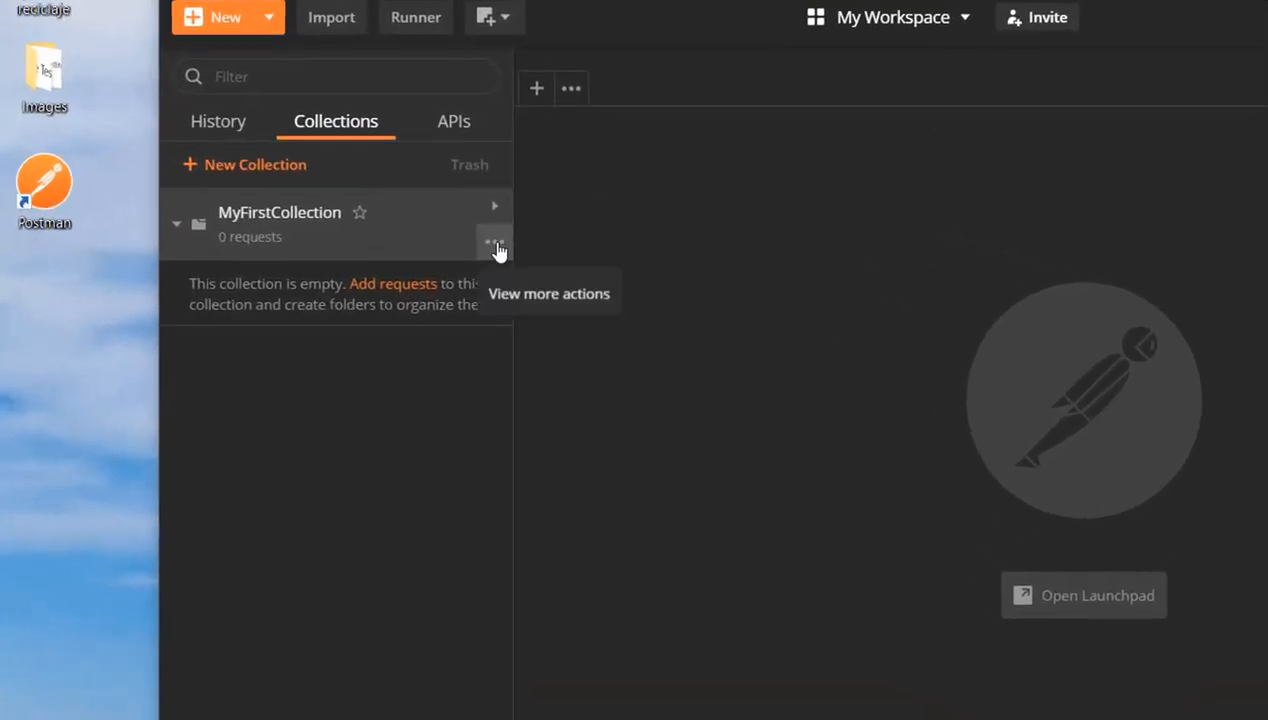
Add a request named GetInformationRequest to MyFirstCollection and save it
left_click(495, 246)
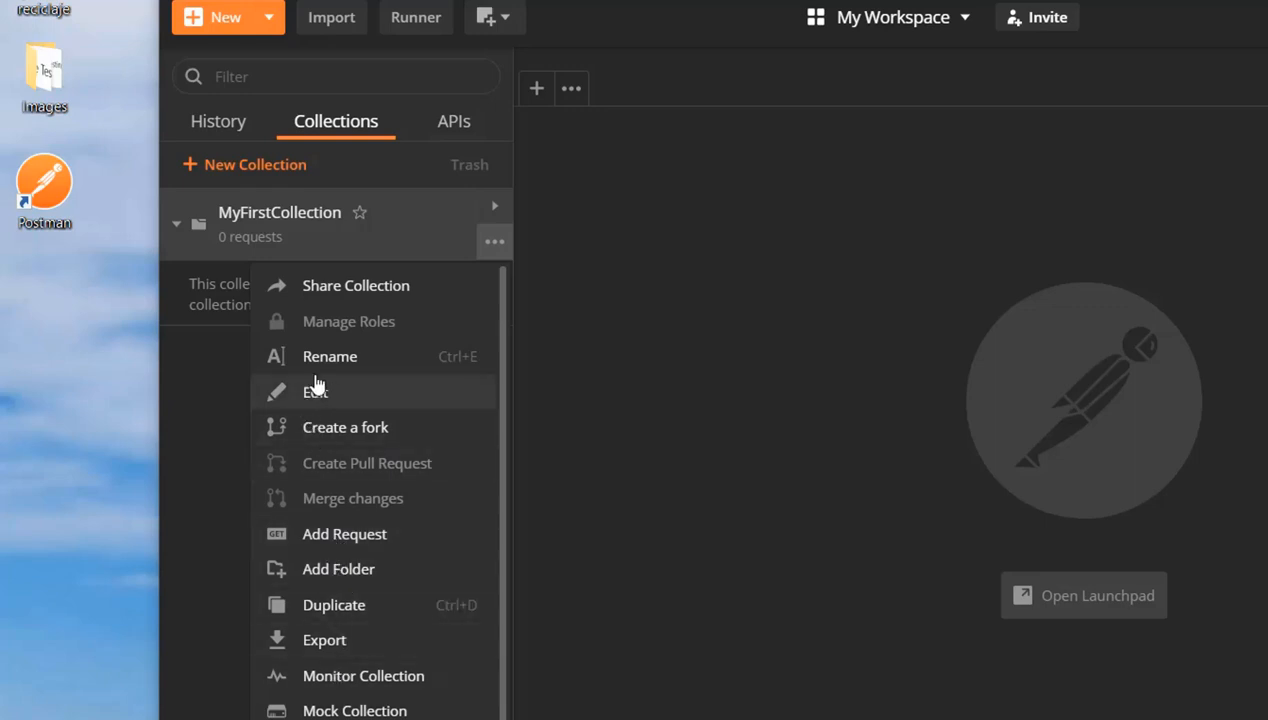
left_click(338, 536)
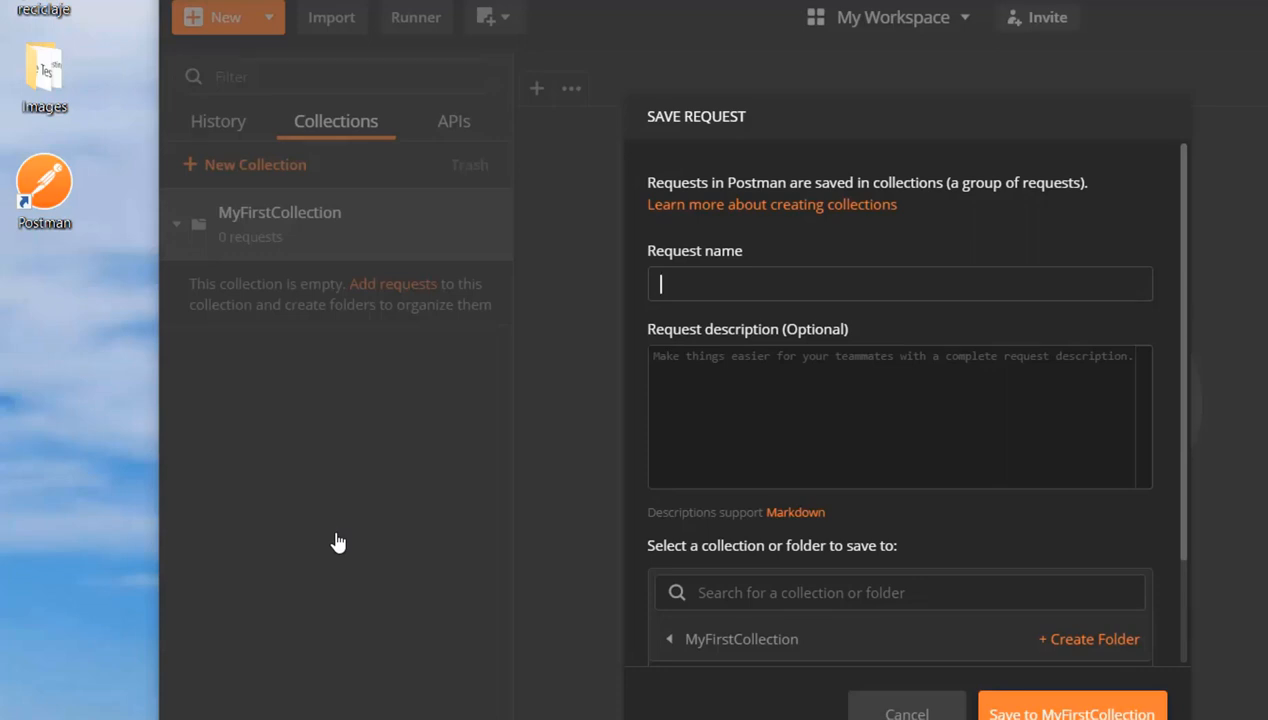
type("GetInformationReque")
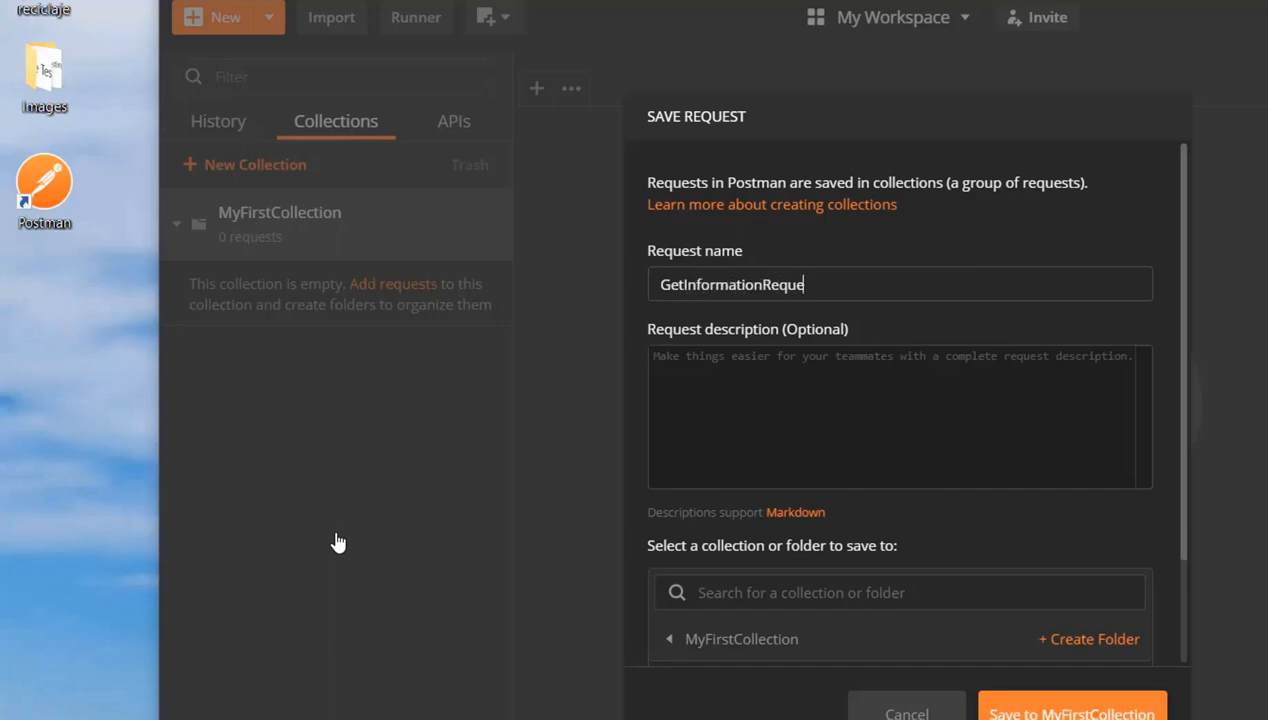
type("st")
left_click(1030, 697)
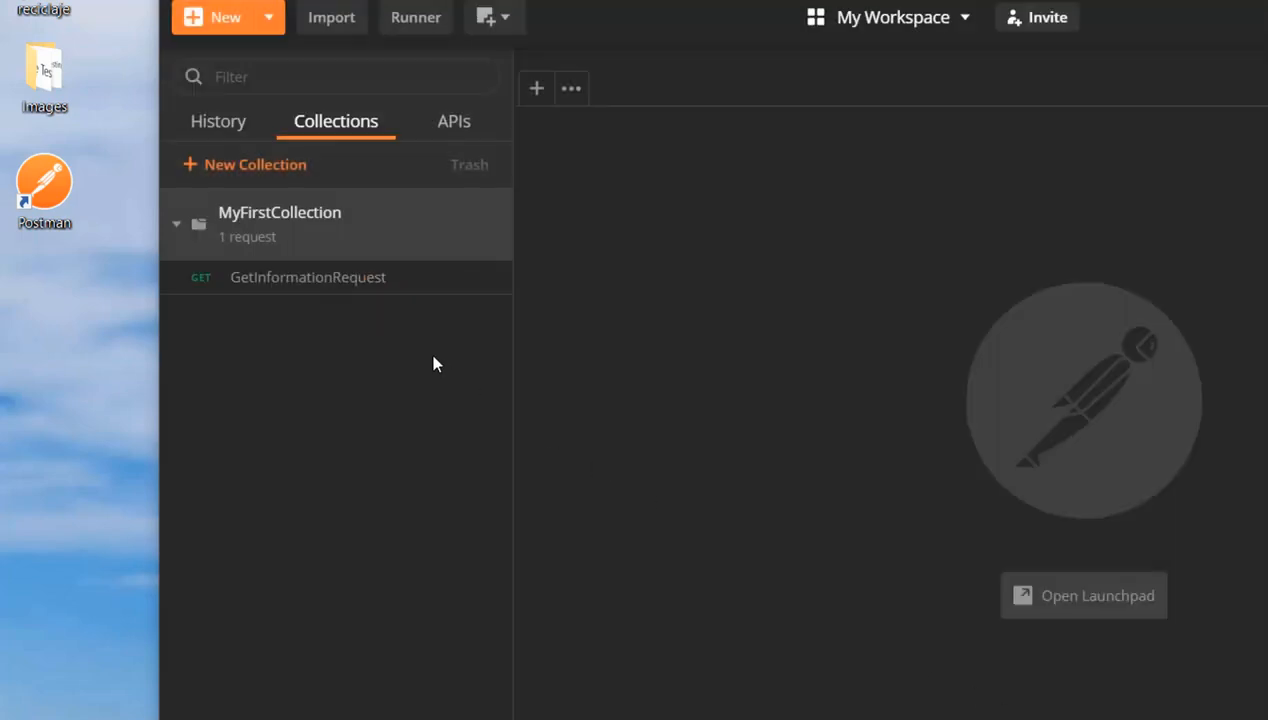
Open GetInformationRequest and choose GET as its HTTP method
left_click(350, 288)
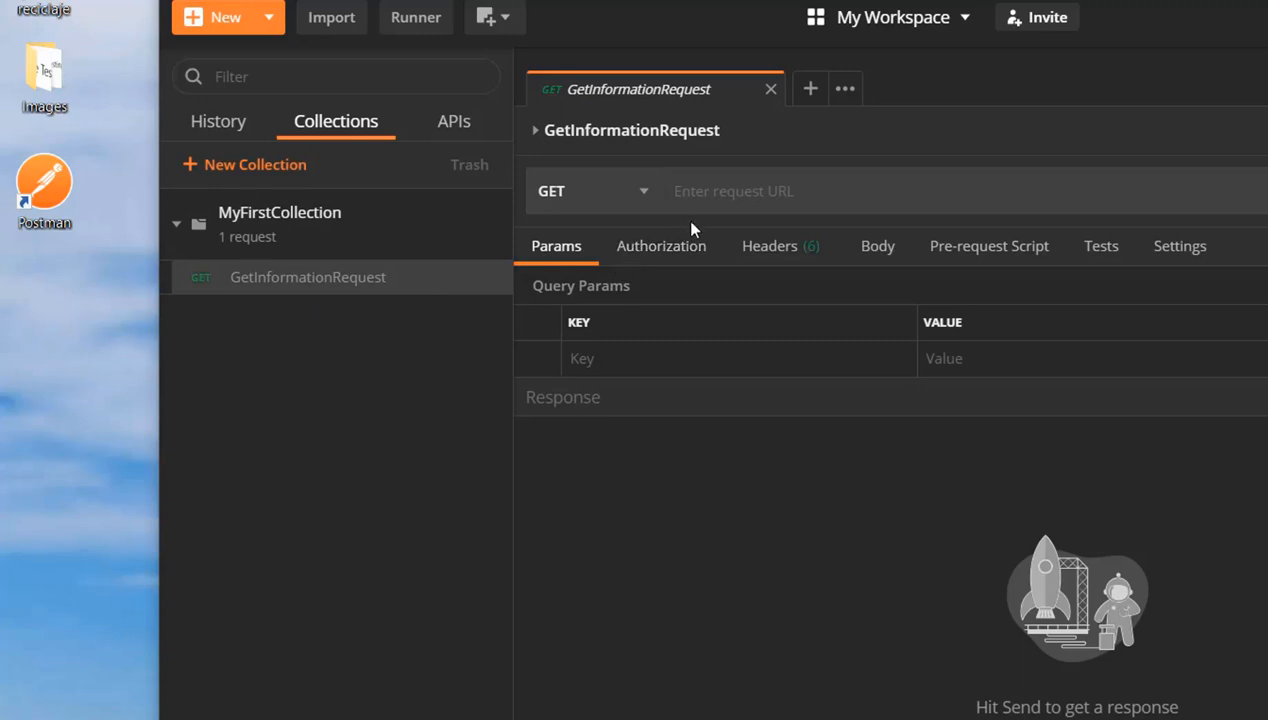
left_click(643, 192)
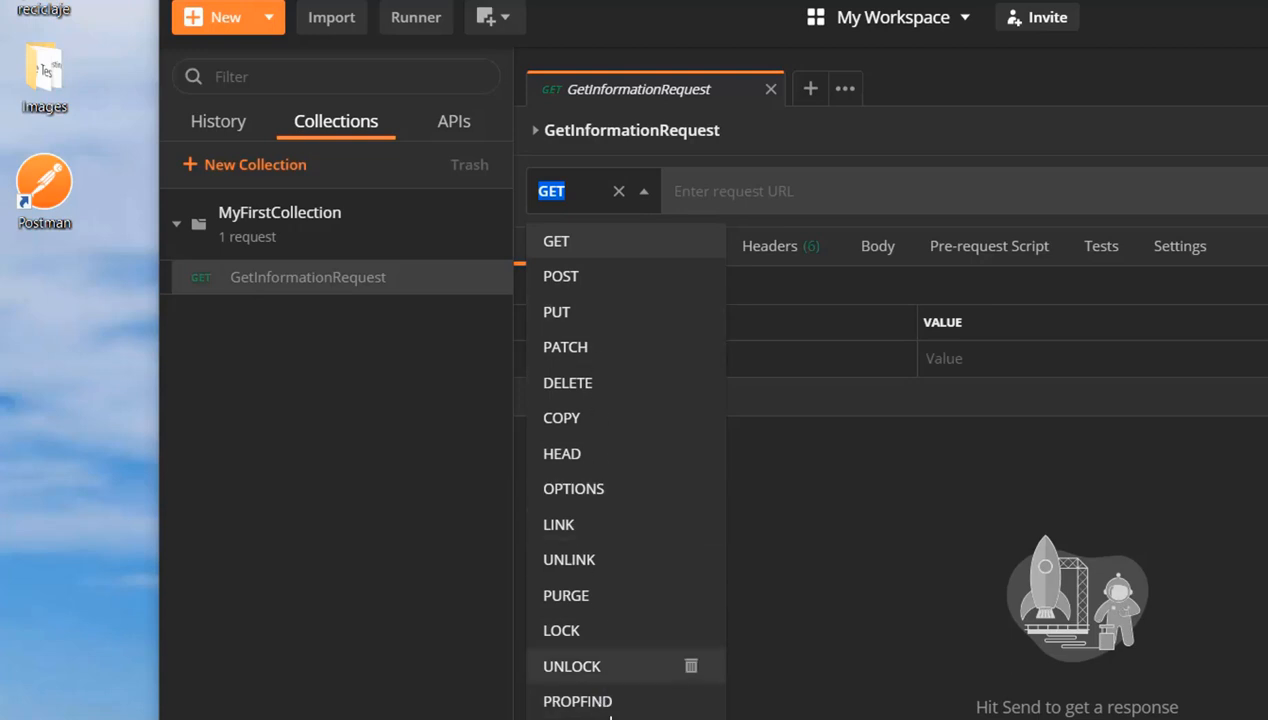
left_click(602, 246)
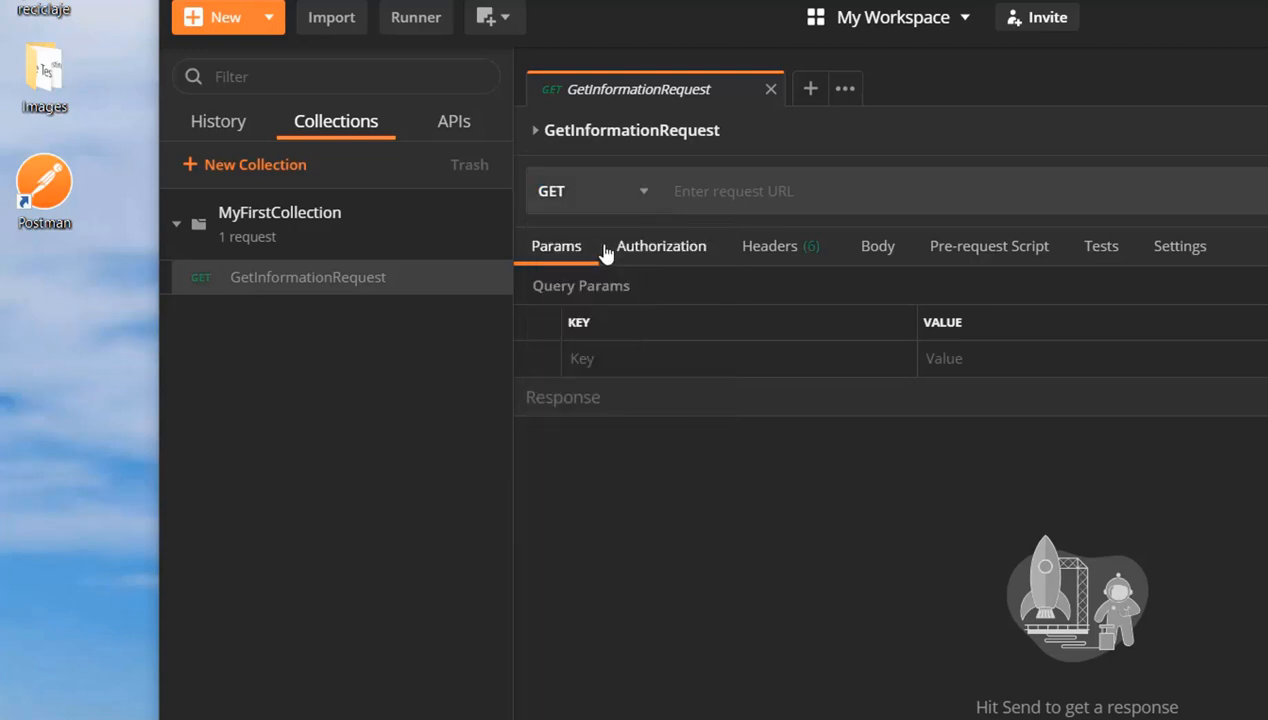
Enter "URI/ Endoint path / enpoint / Parameters" as the request URL to illustrate its structure
left_click(712, 200)
type("URI/")
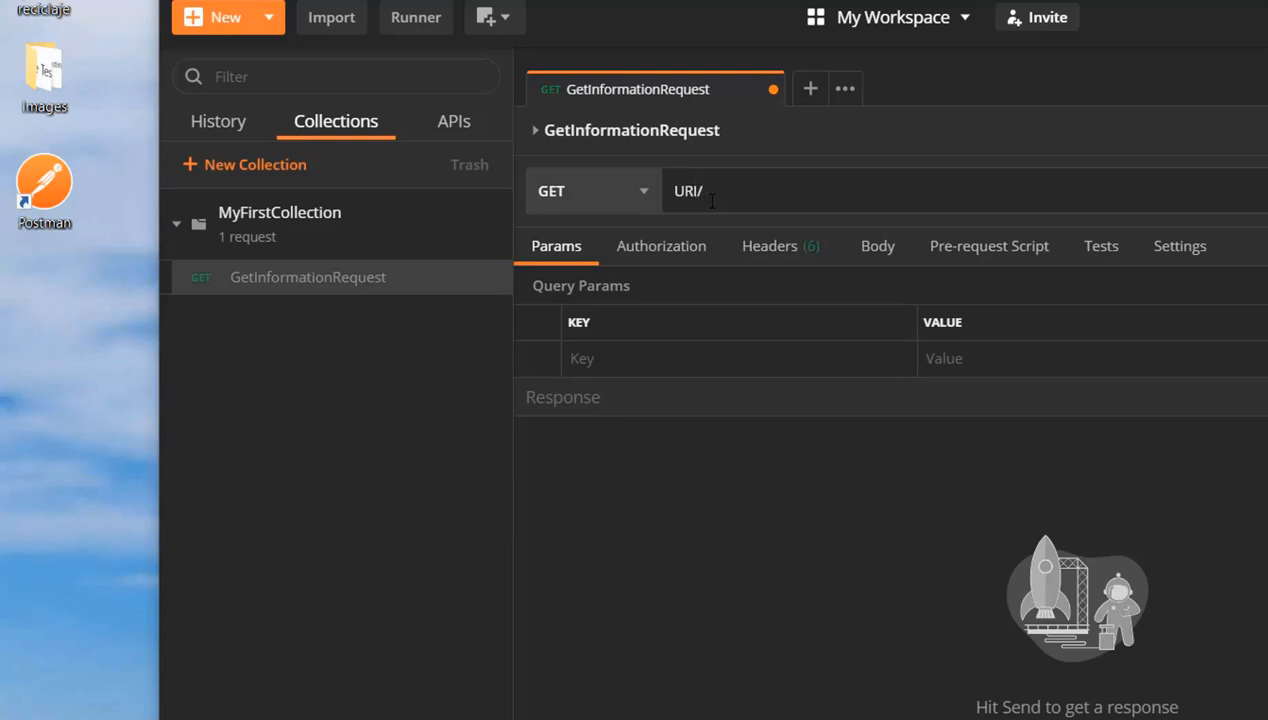
type("Endoint path / e")
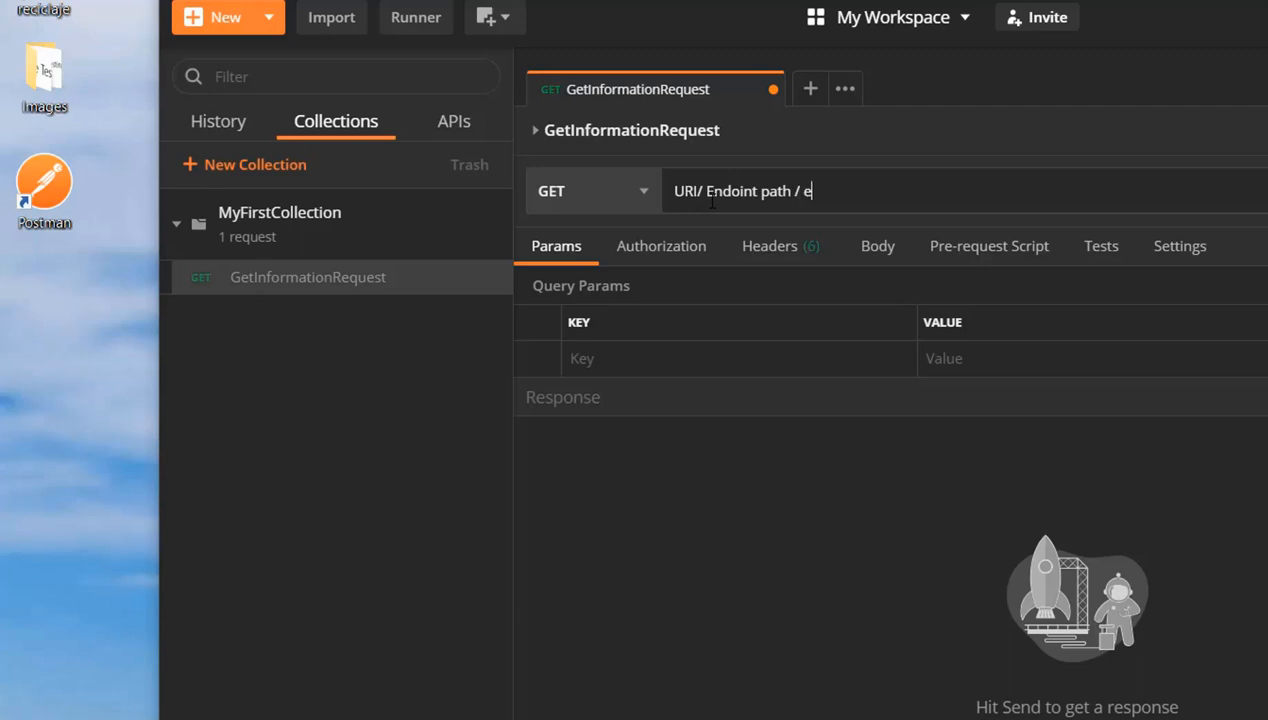
type("no¿")
key("BackSpace")
type("point")
type(" / Pae")
type("ameters")
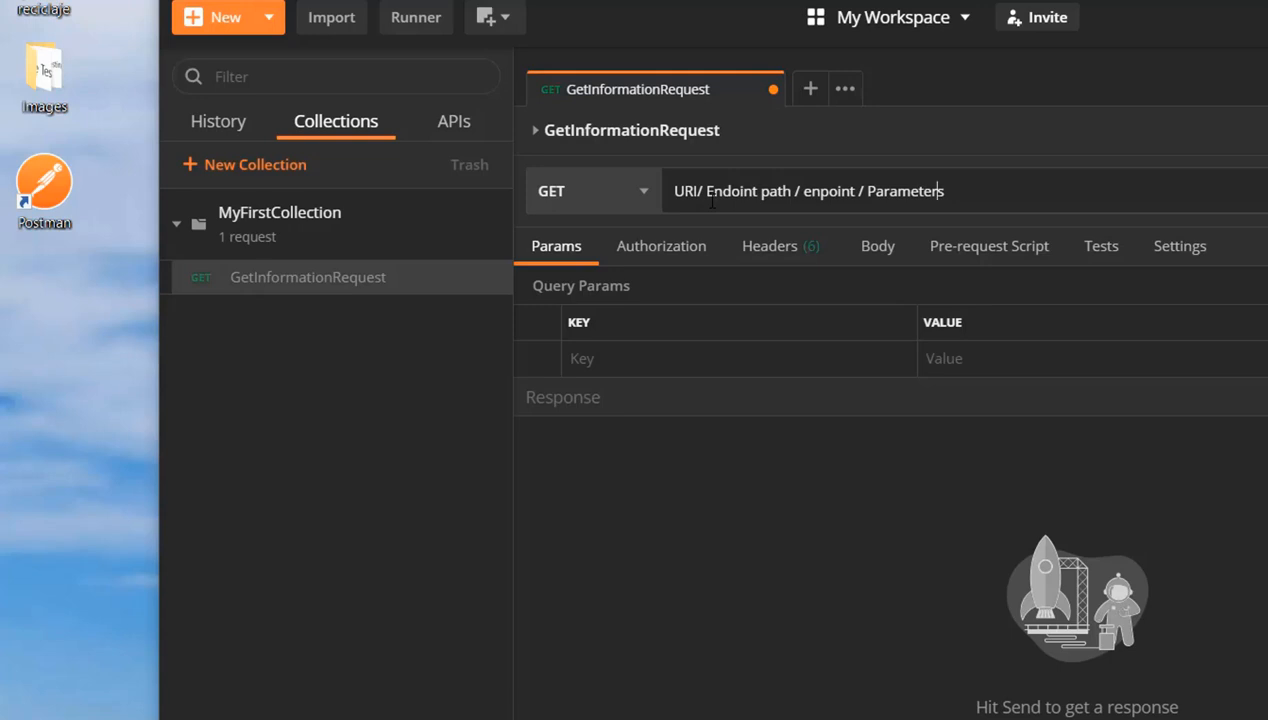
Correct "enpoint" to "endpoint" in the request URL and reselect GET as the HTTP method
key("Left")
key("Left")
type("d")
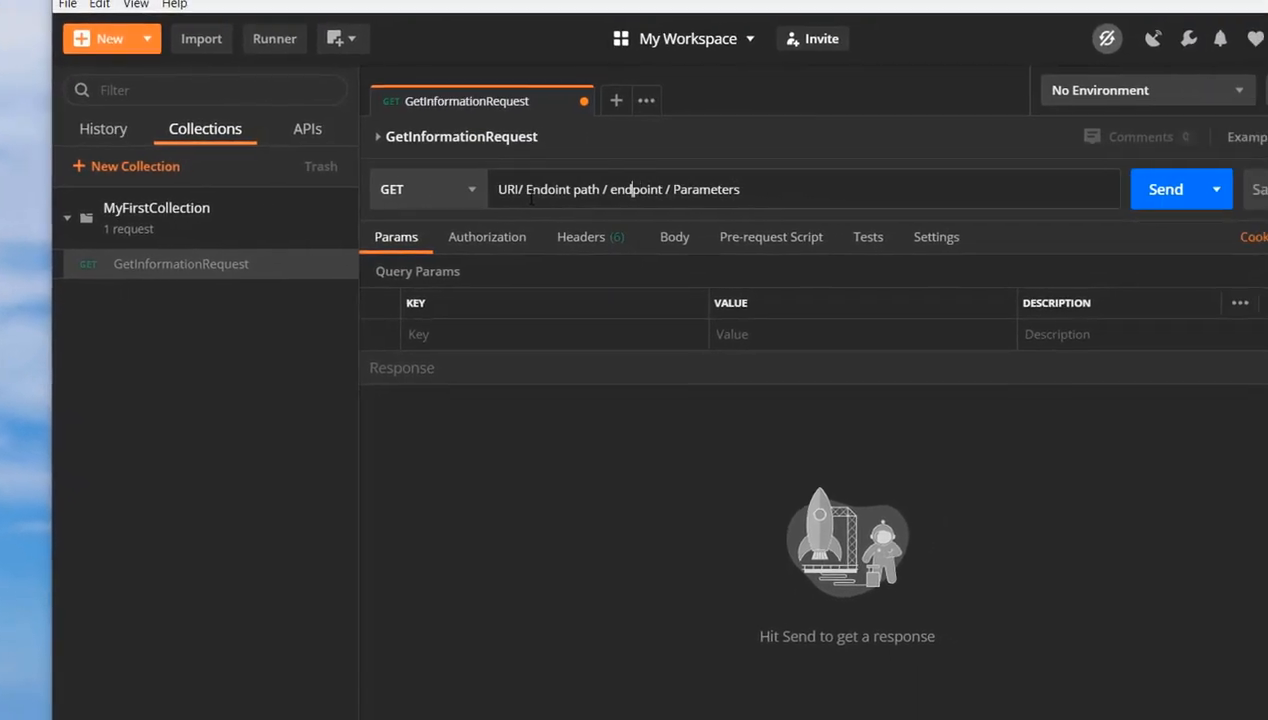
key("Right")
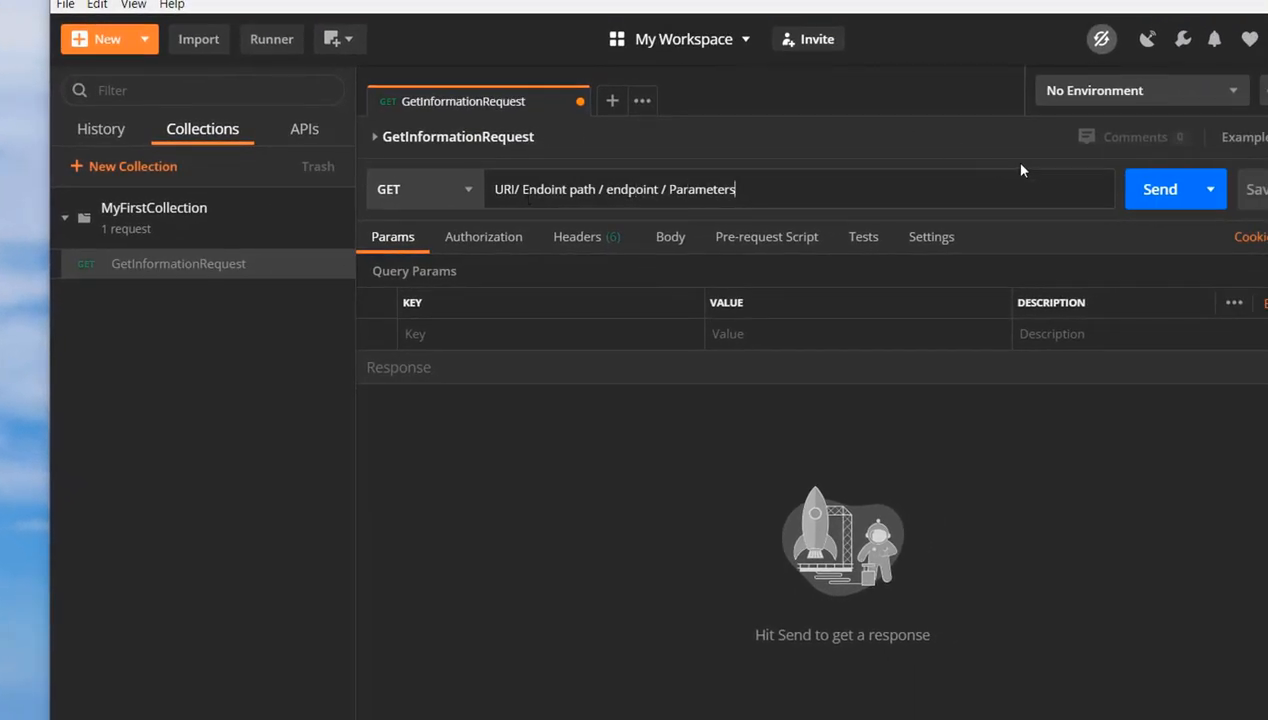
left_click(467, 189)
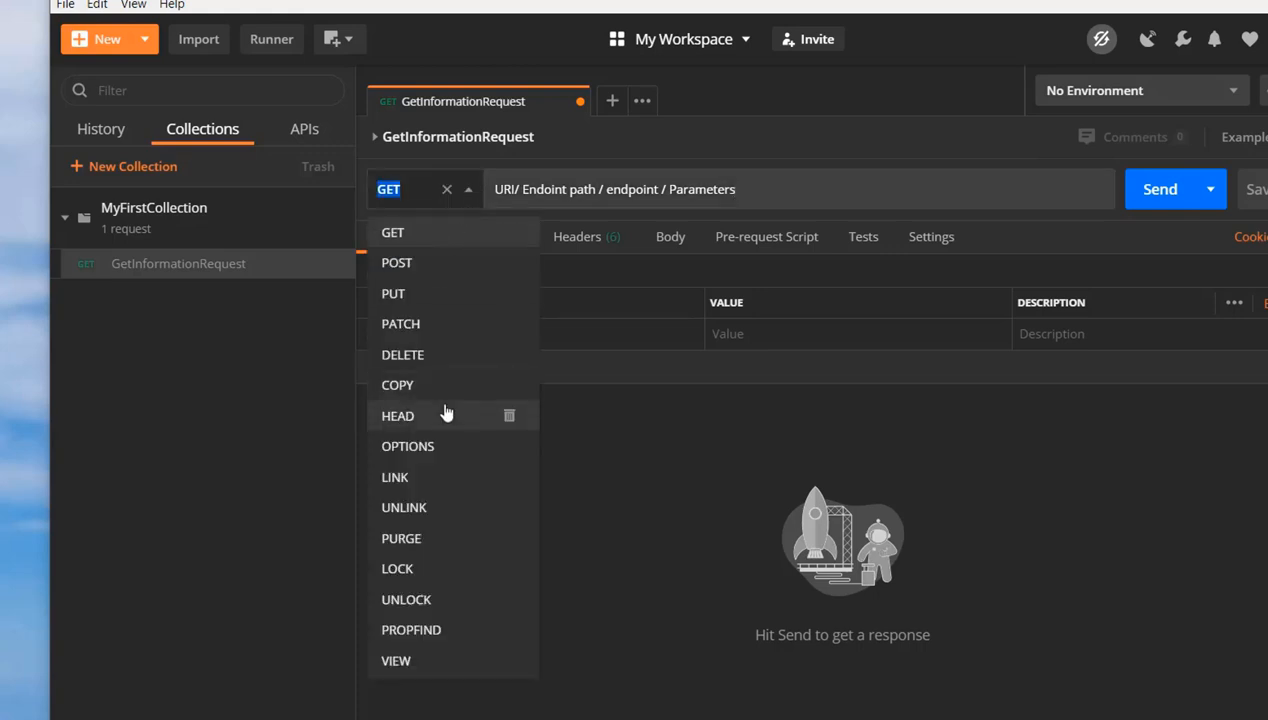
left_click(404, 240)
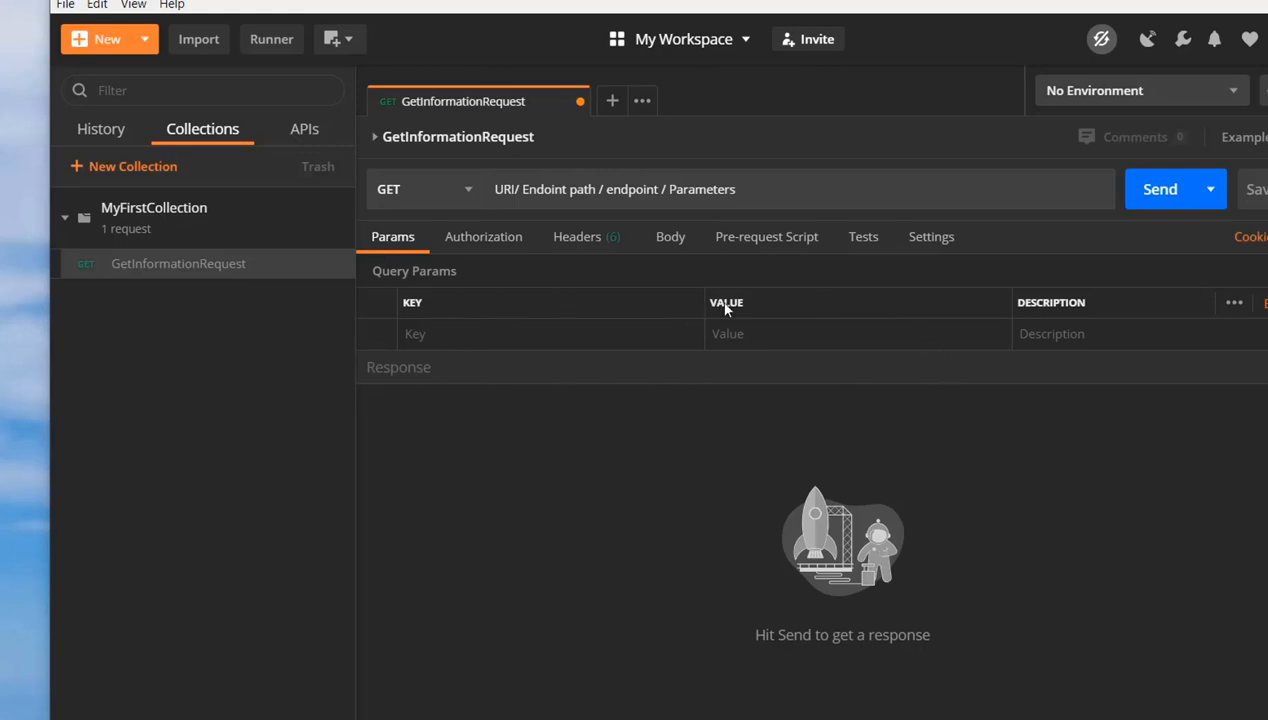
Examine the authorization types available for GetInformationRequest and its headers
left_click(504, 254)
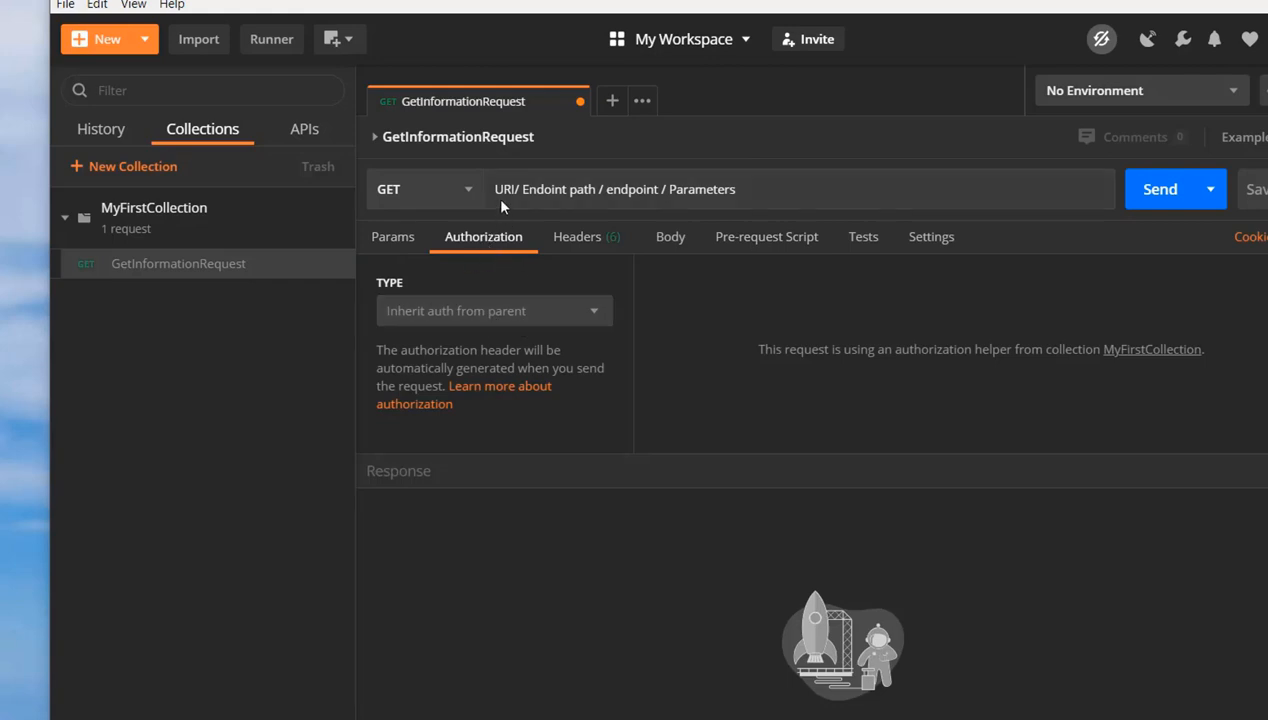
left_click(596, 312)
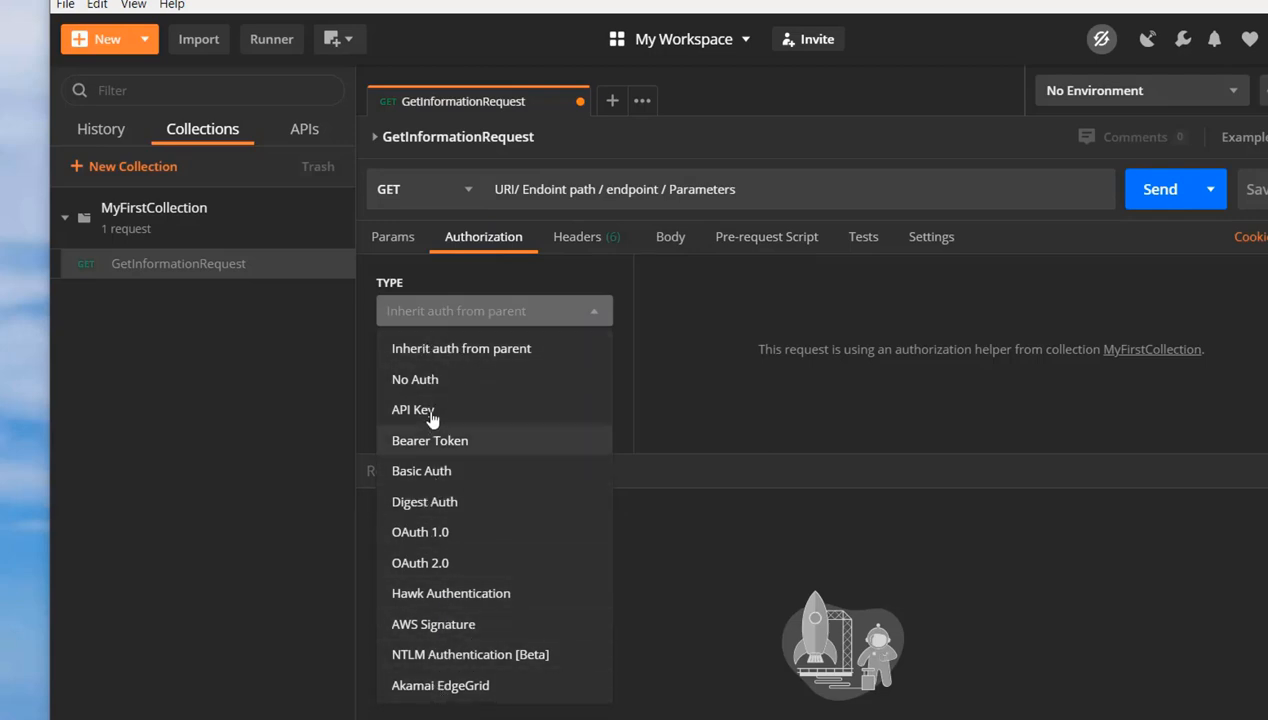
left_click(647, 314)
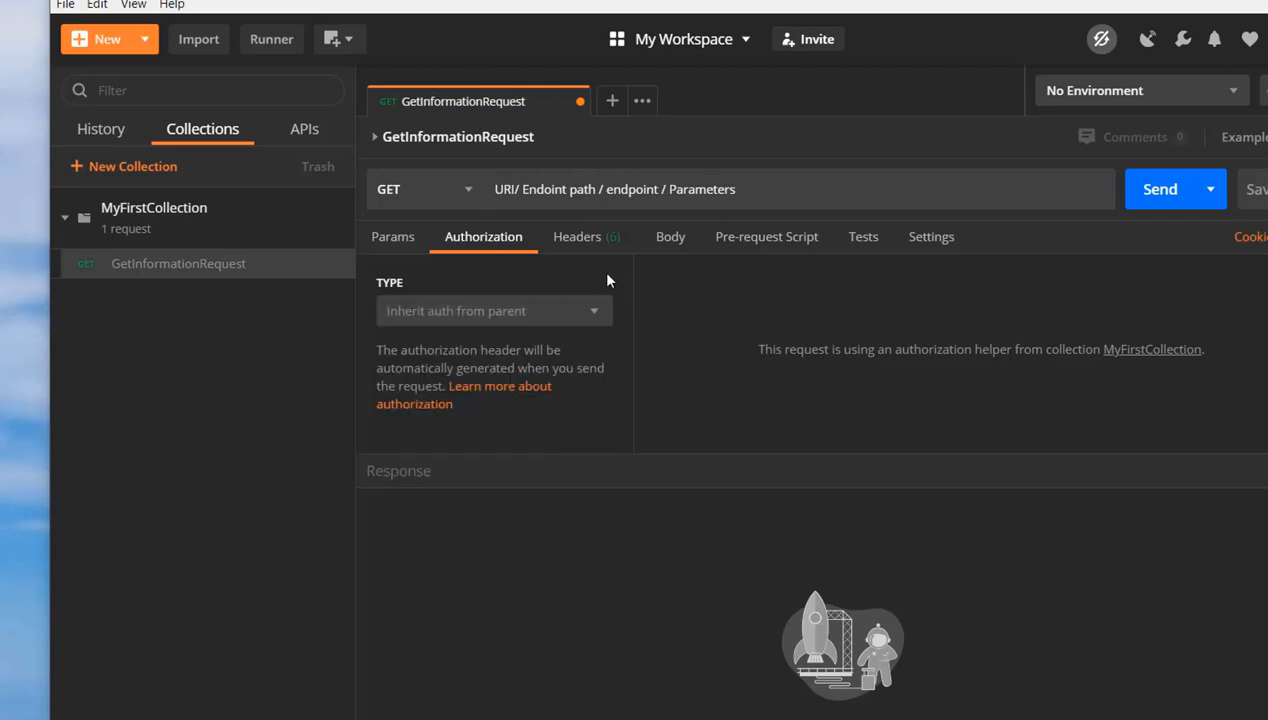
left_click(588, 245)
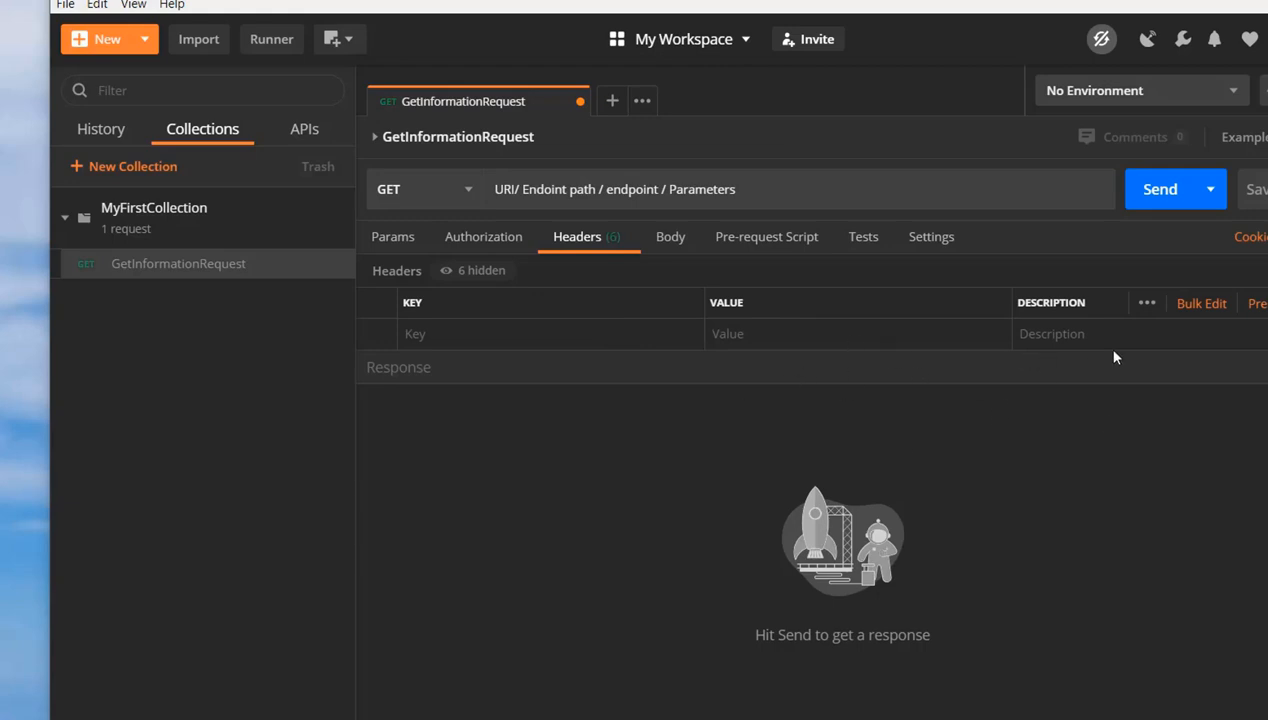
Set the body of GetInformationRequest to raw with the JSON format
left_click(671, 240)
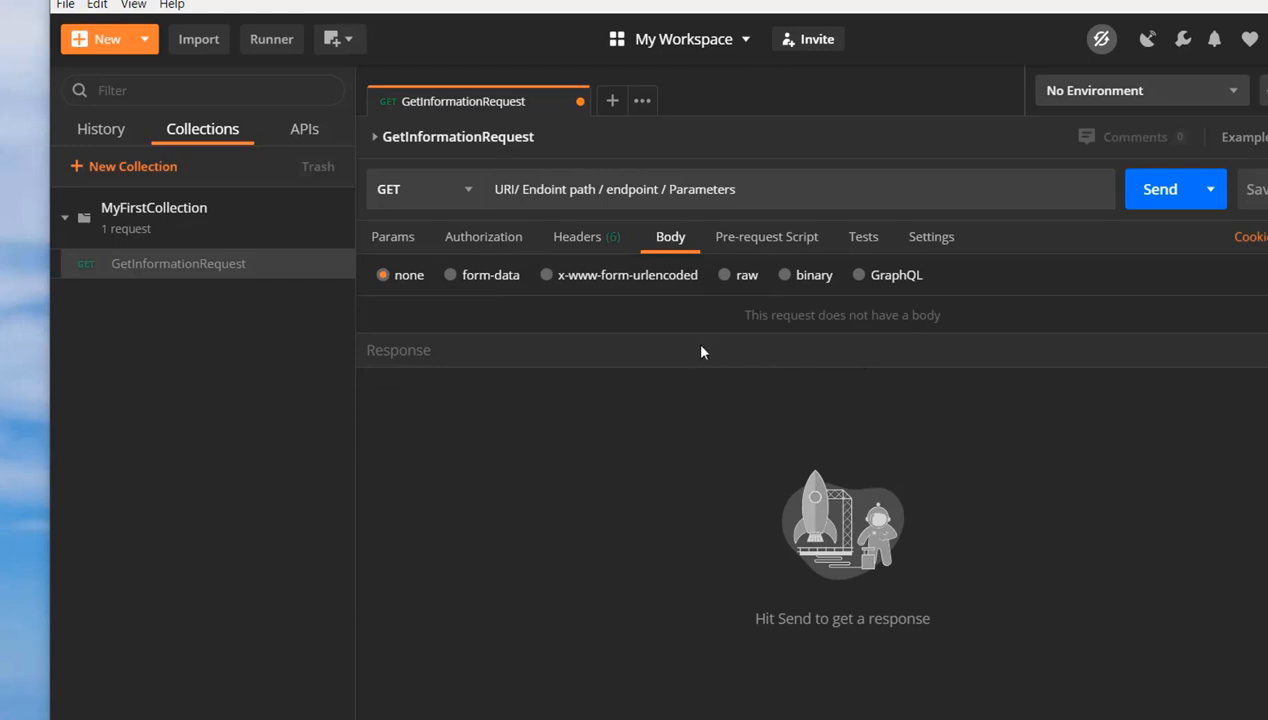
left_click(725, 284)
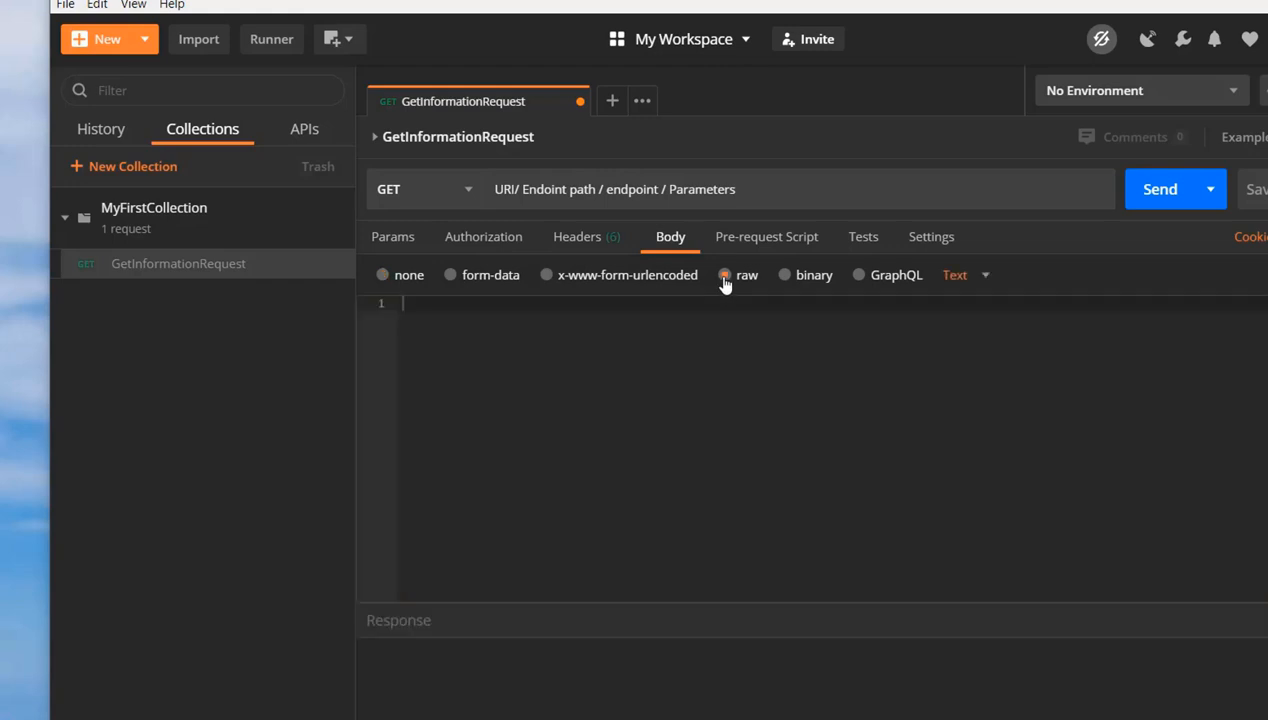
left_click(981, 287)
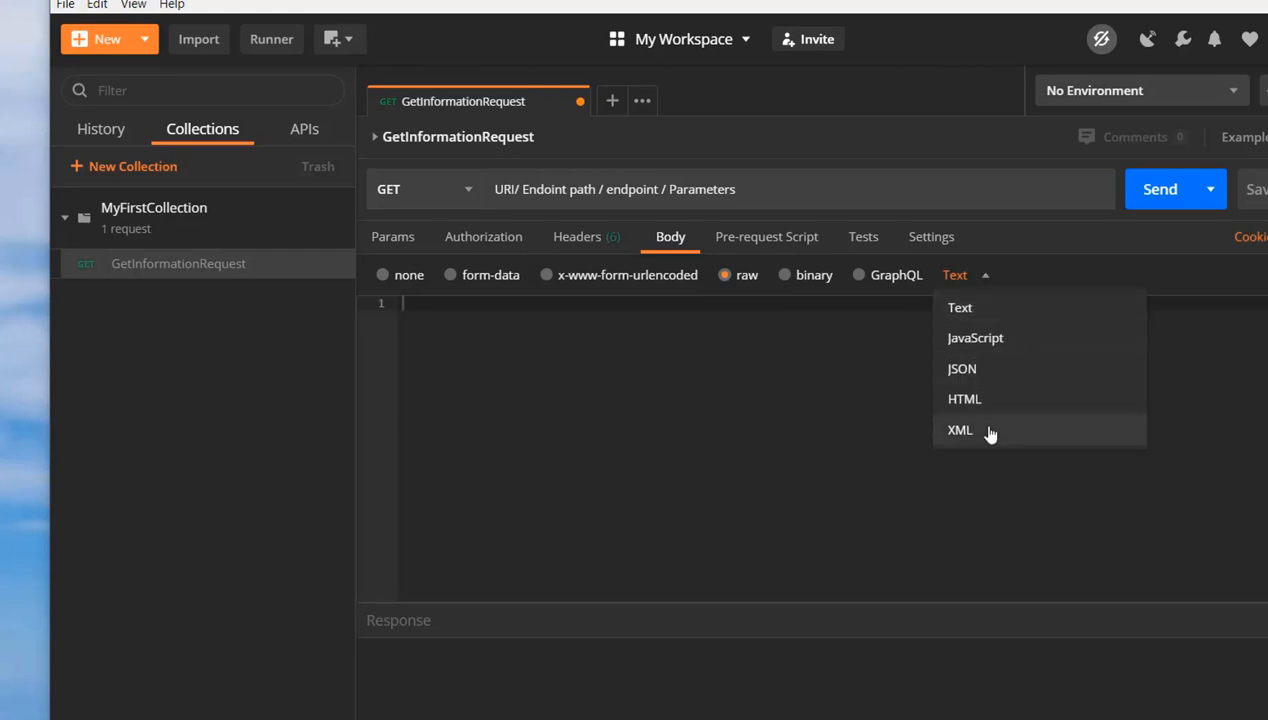
left_click(963, 369)
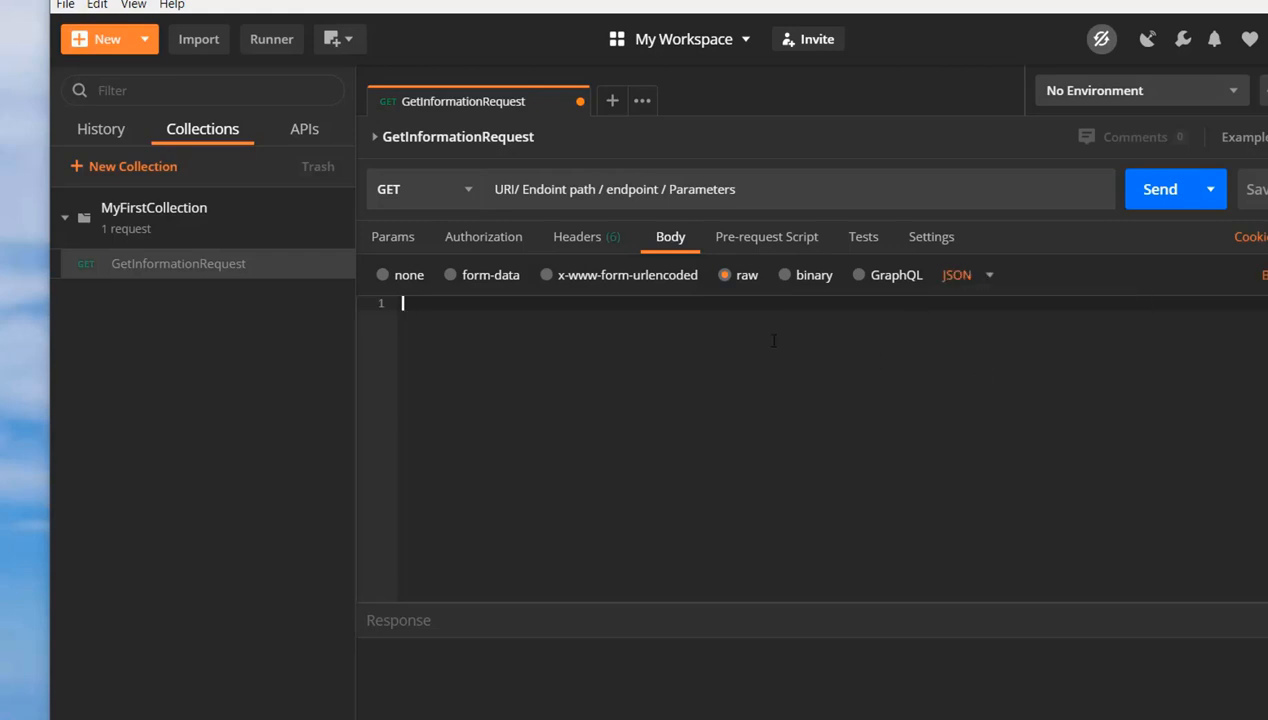
Examine the pre-request script editor, test script editor and individual settings of GetInformationRequest
left_click(773, 240)
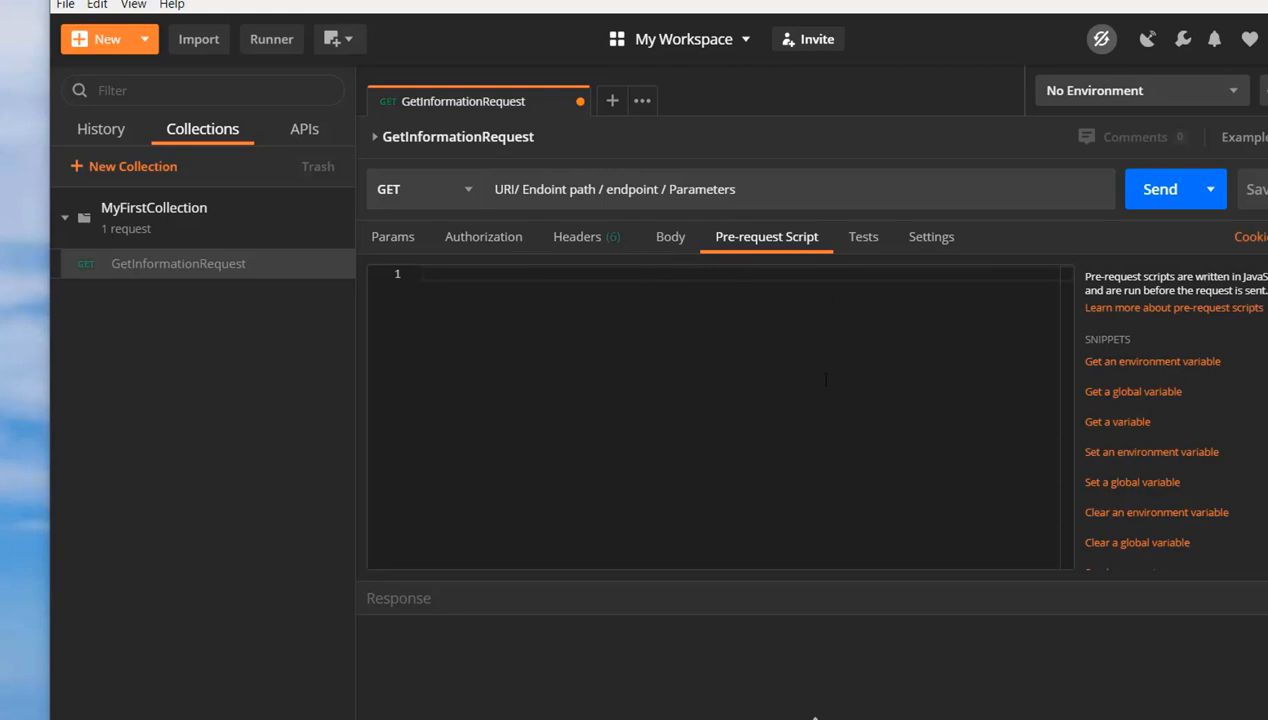
left_click(877, 254)
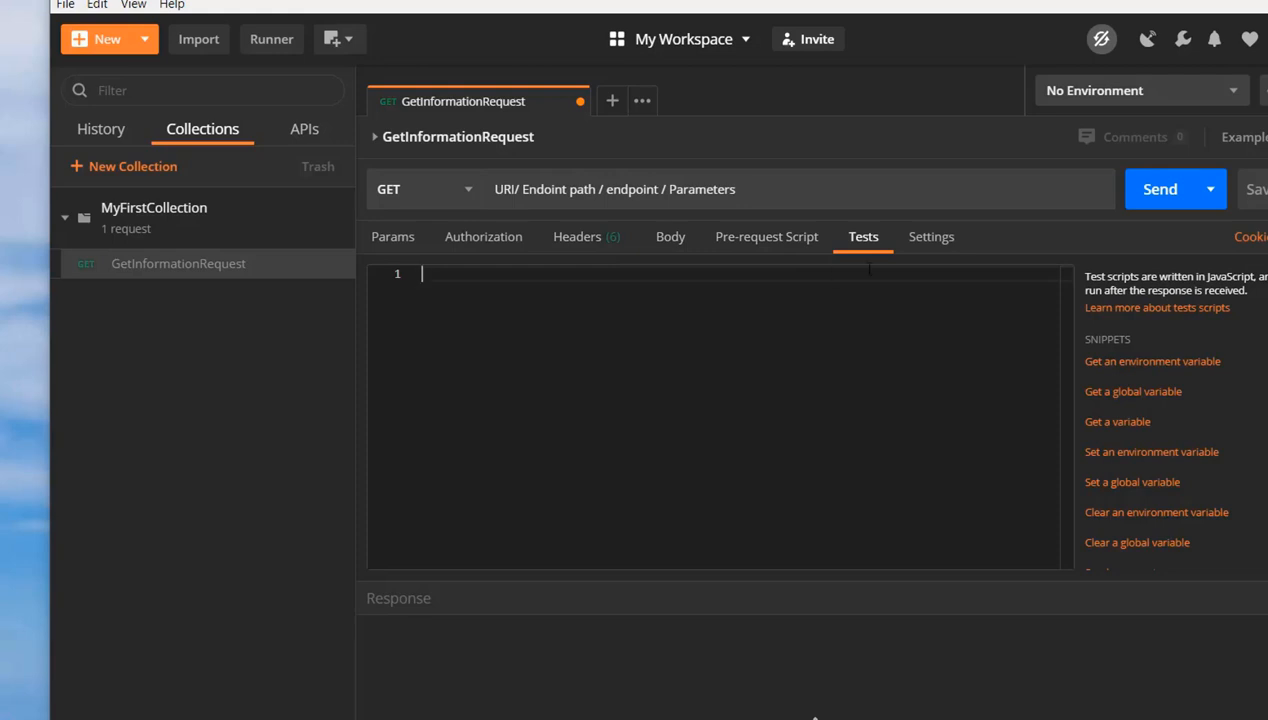
left_click(926, 248)
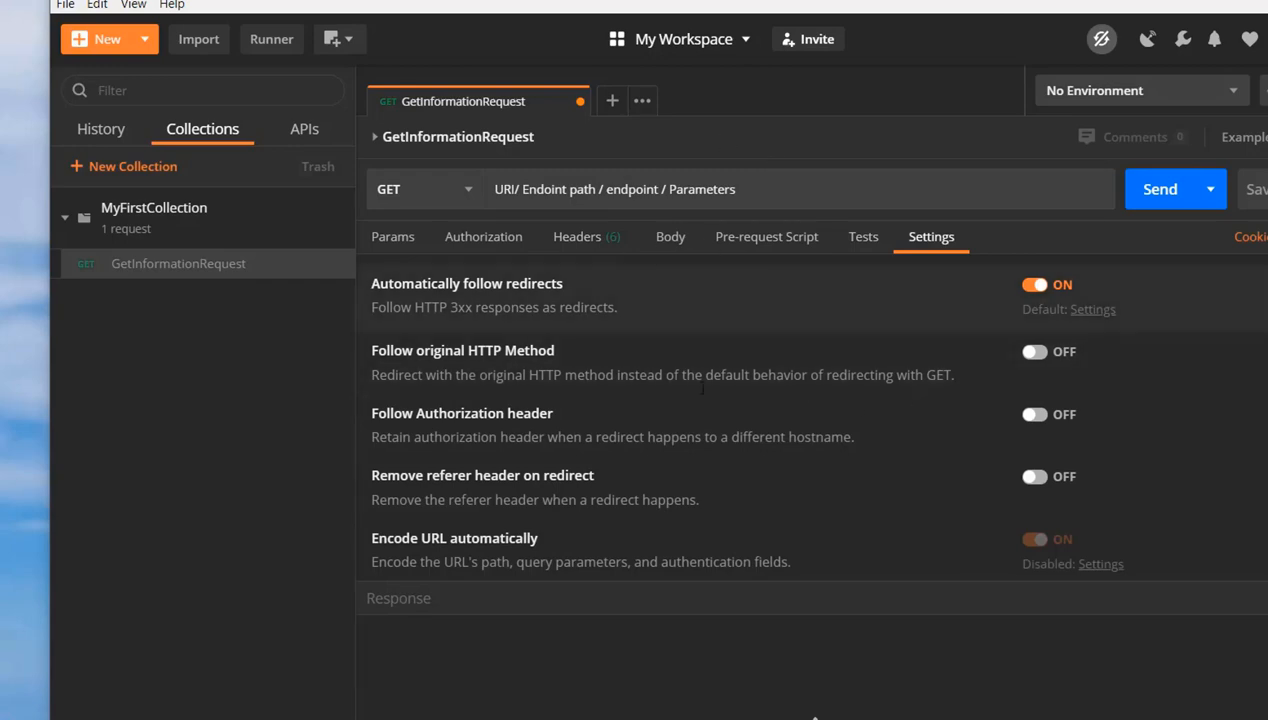
Add a second request named CreateInfomation to MyFirstCollection and save it
left_click(335, 237)
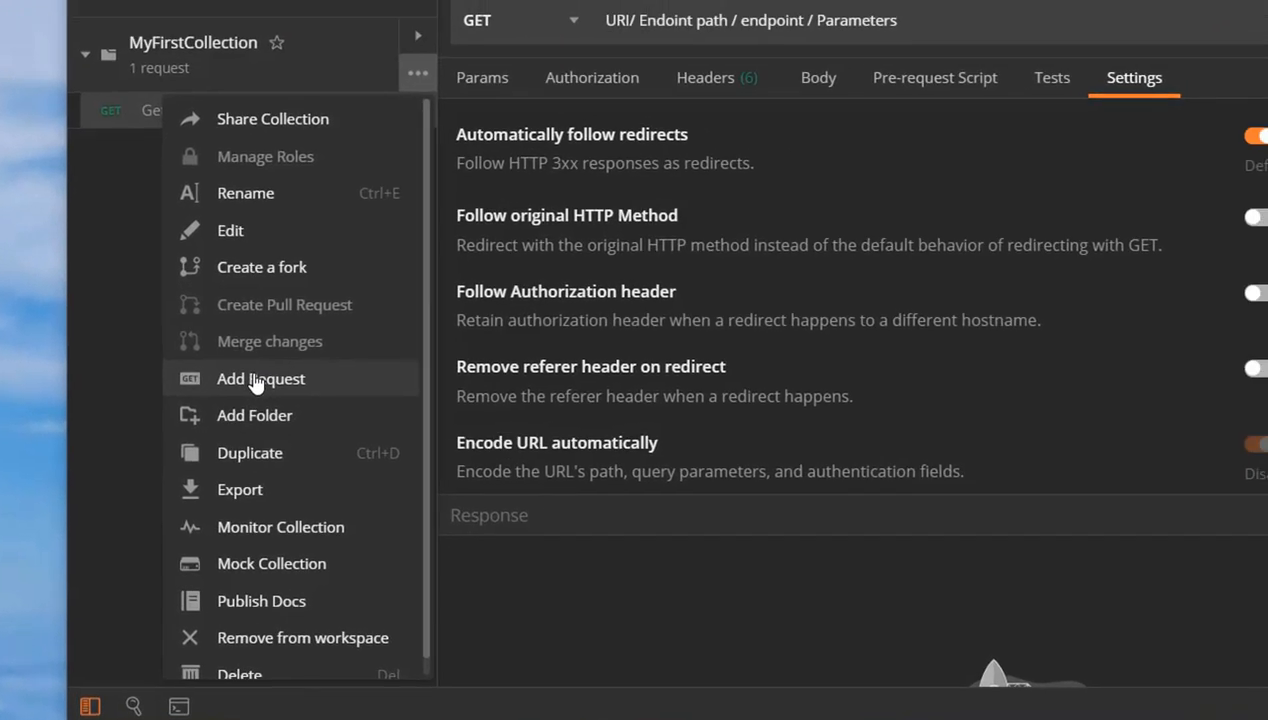
left_click(318, 334)
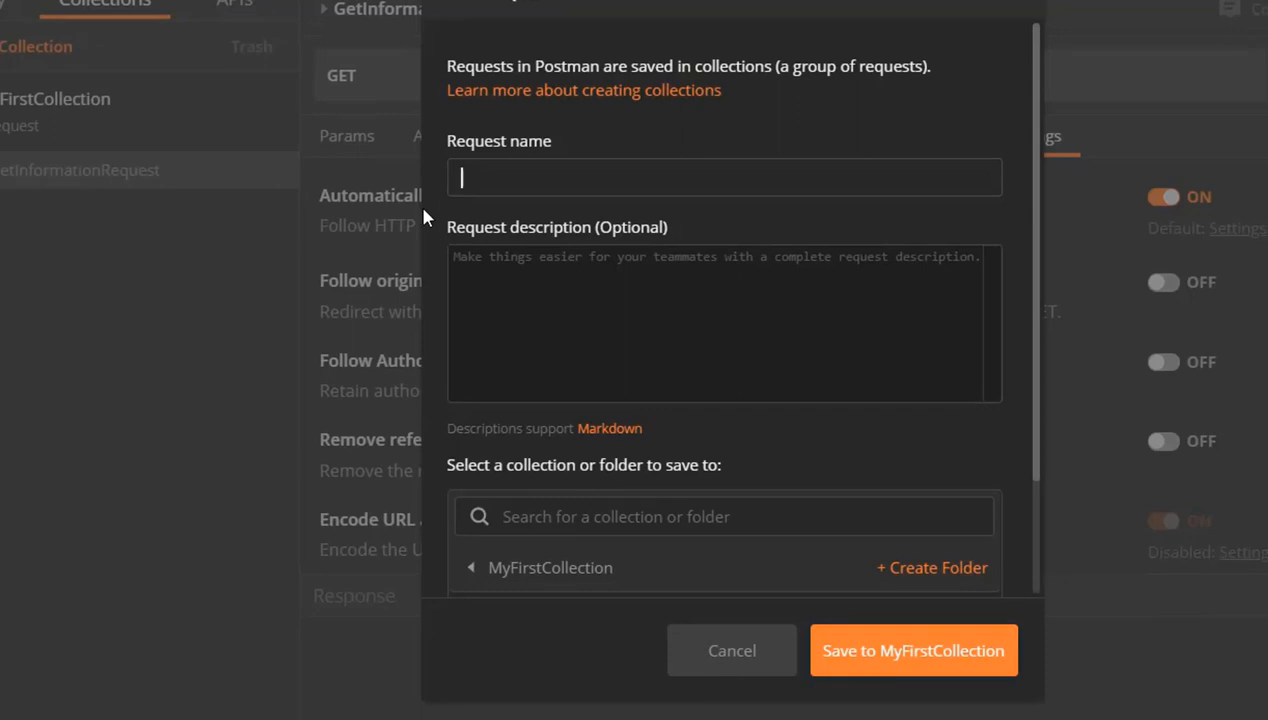
type("CreateInfomation")
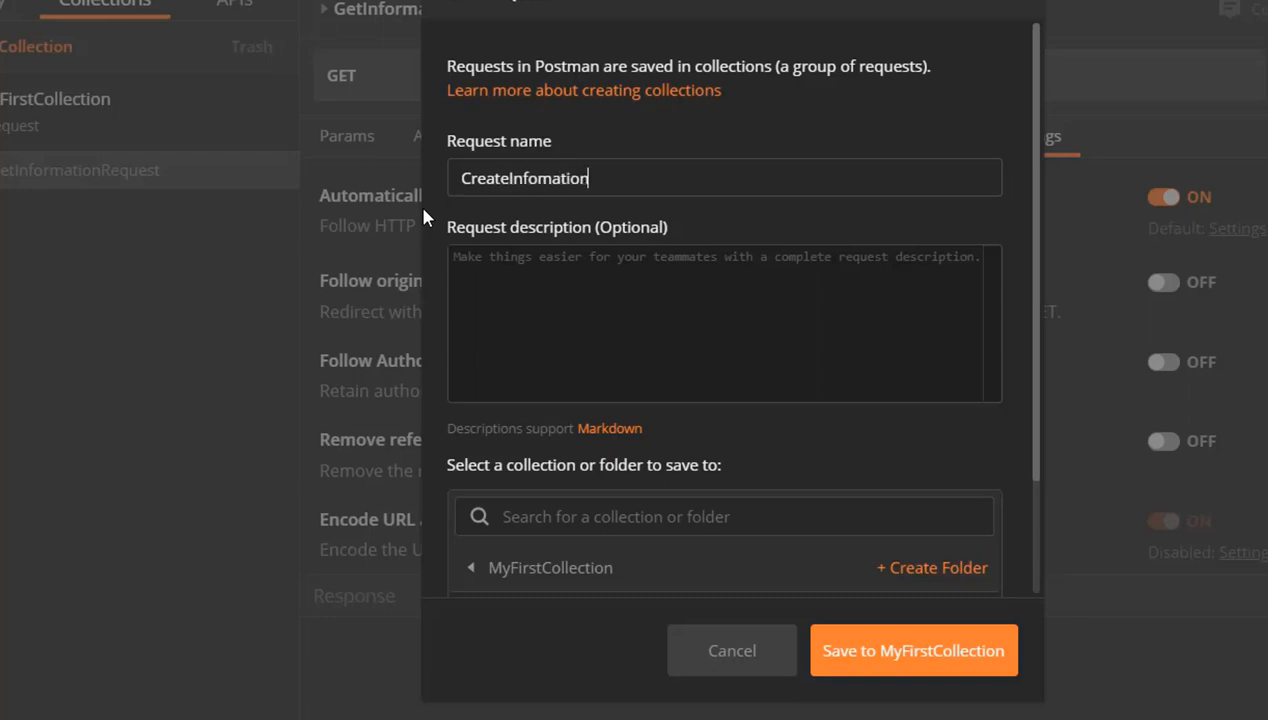
left_click(920, 660)
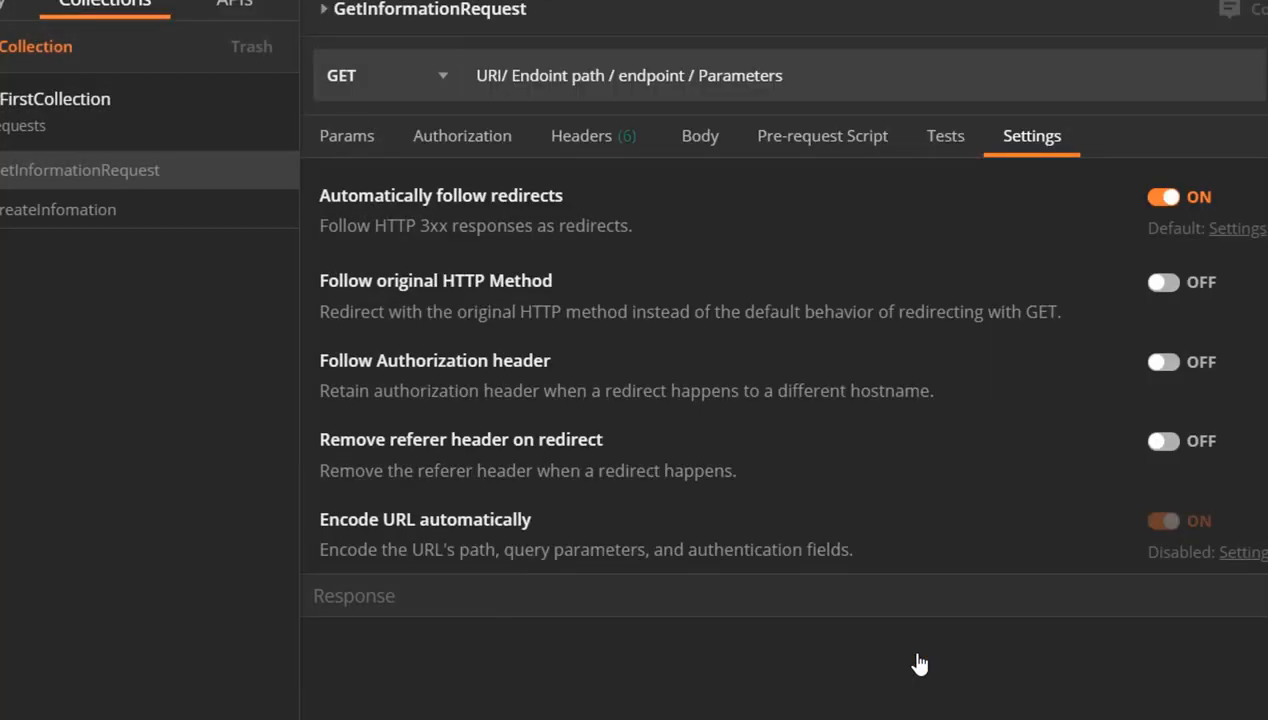
Open the CreateInfomation request and set its HTTP method to POST
left_click(72, 212)
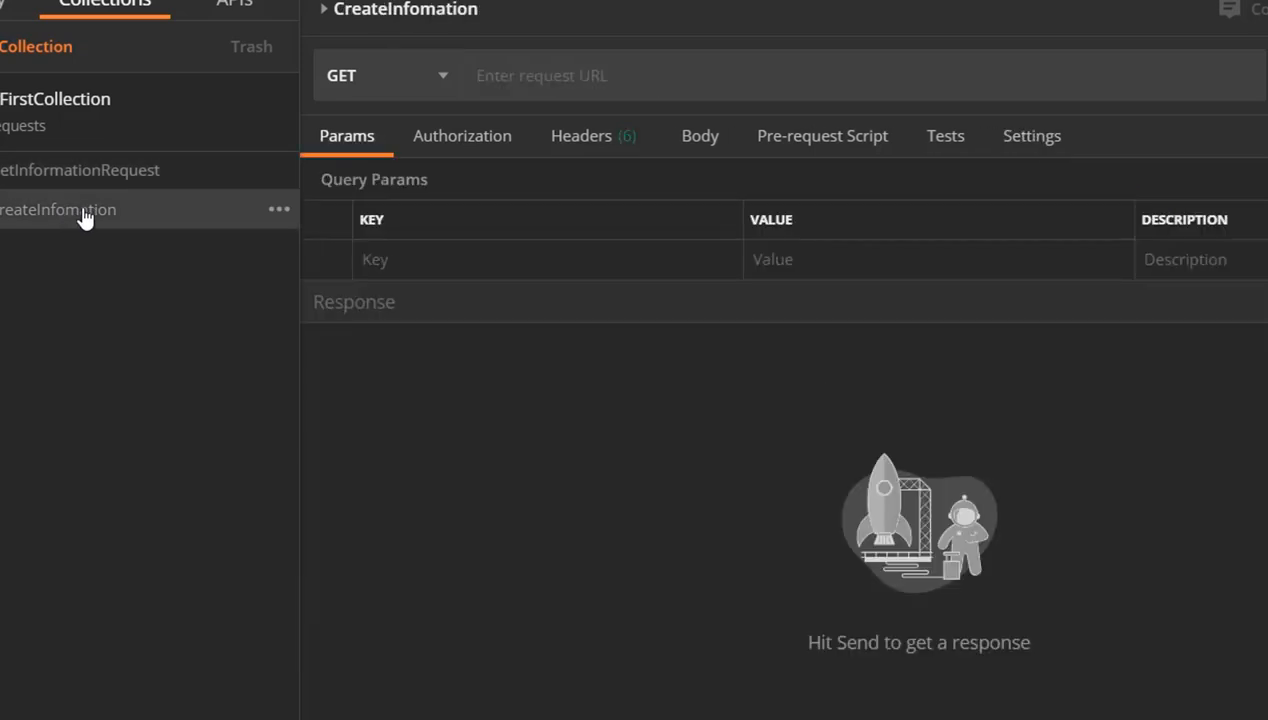
left_click(441, 90)
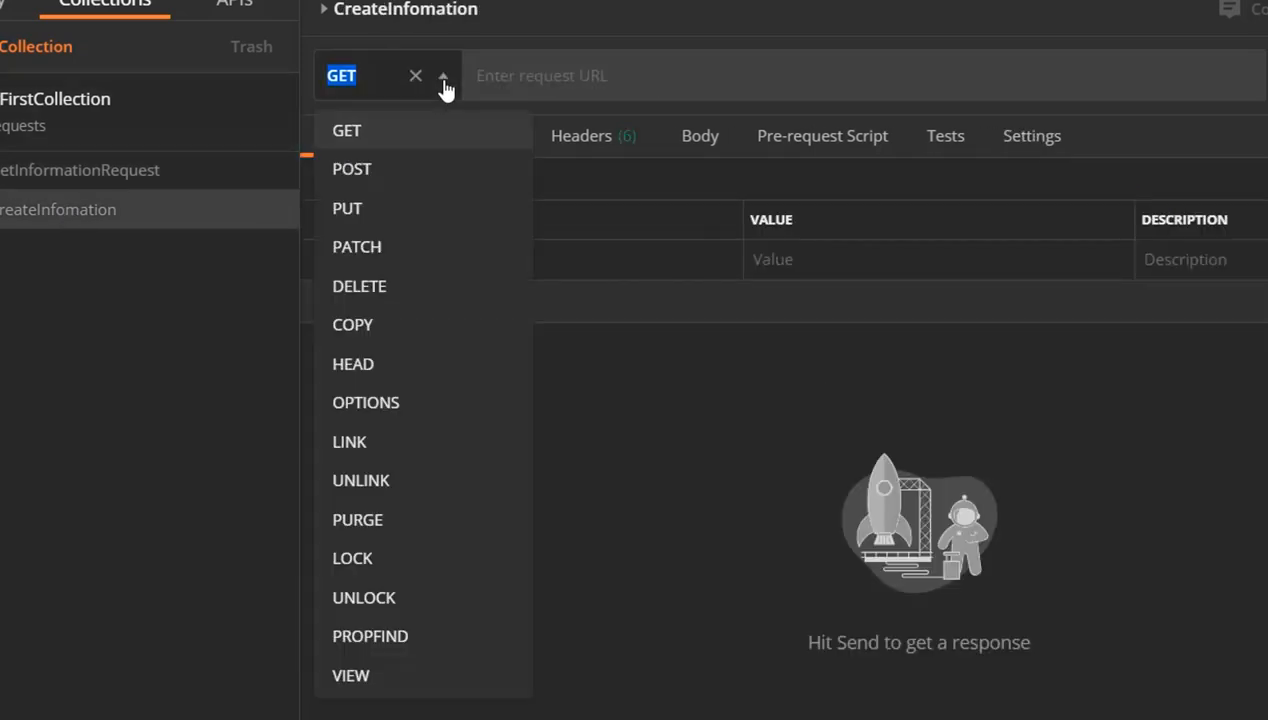
left_click(370, 179)
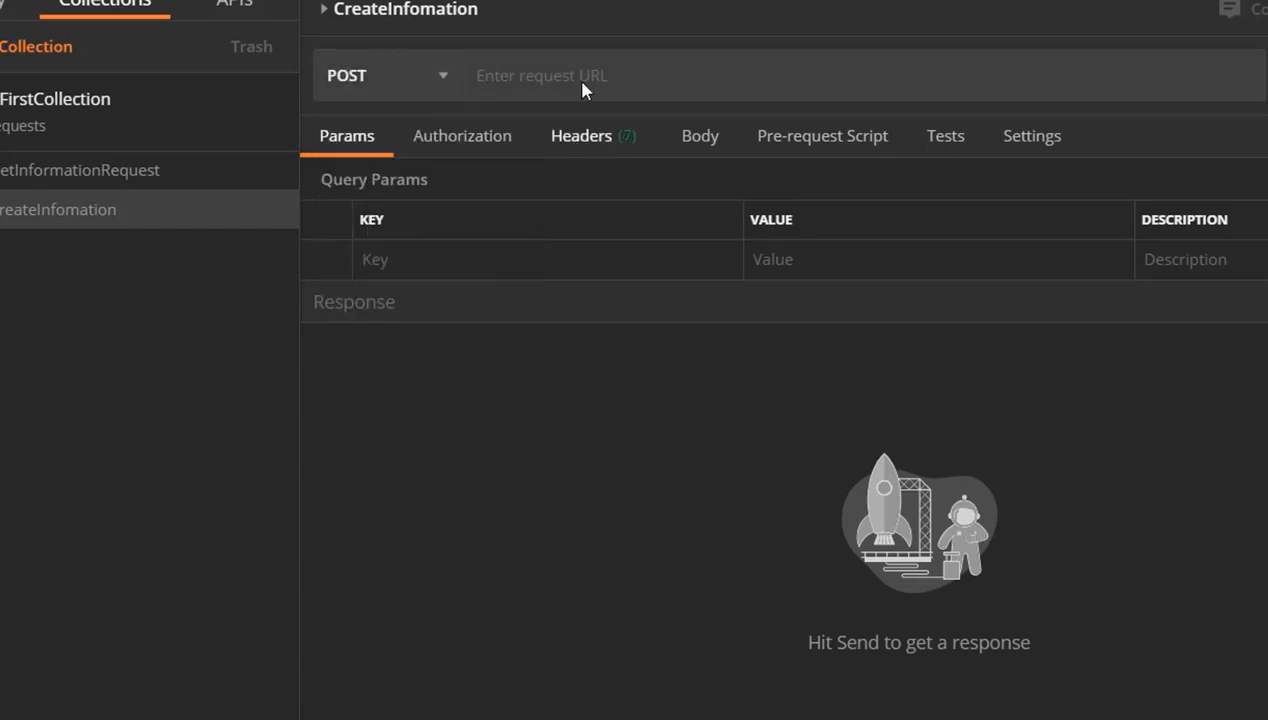
Switch to the reqres.in page in the browser and find its list of sample API requests
left_click(155, 175)
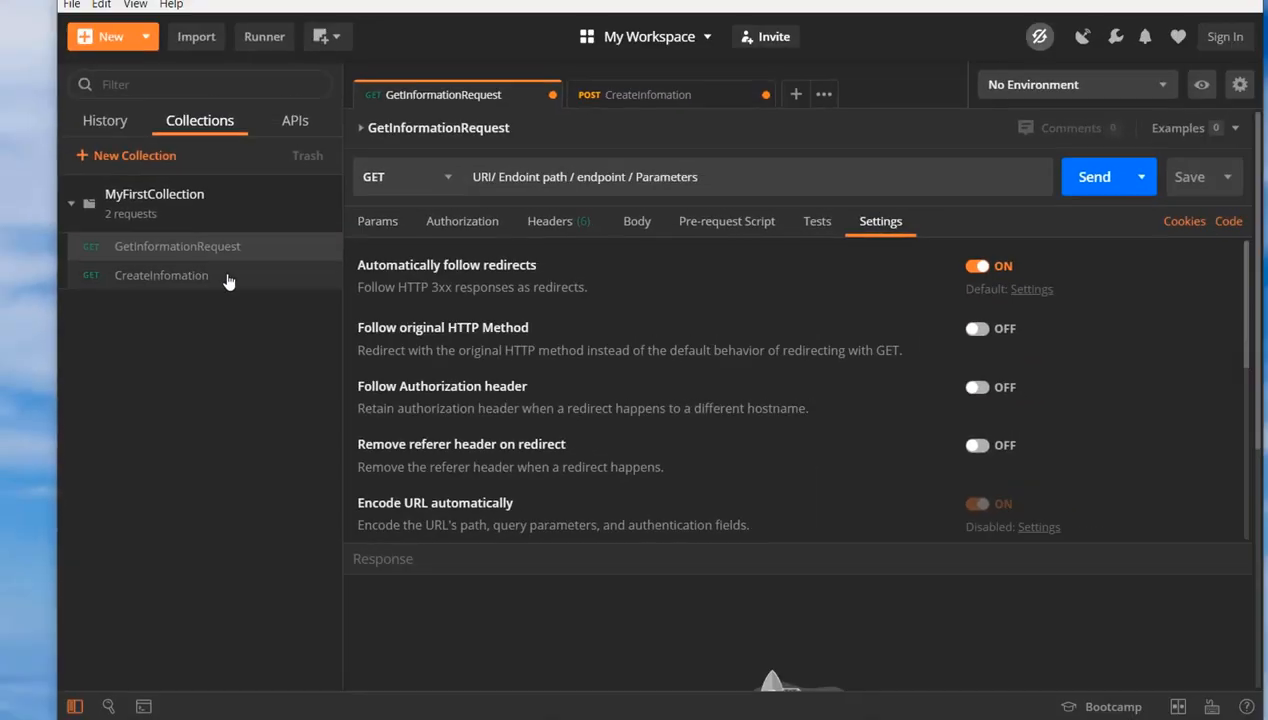
left_click(228, 280)
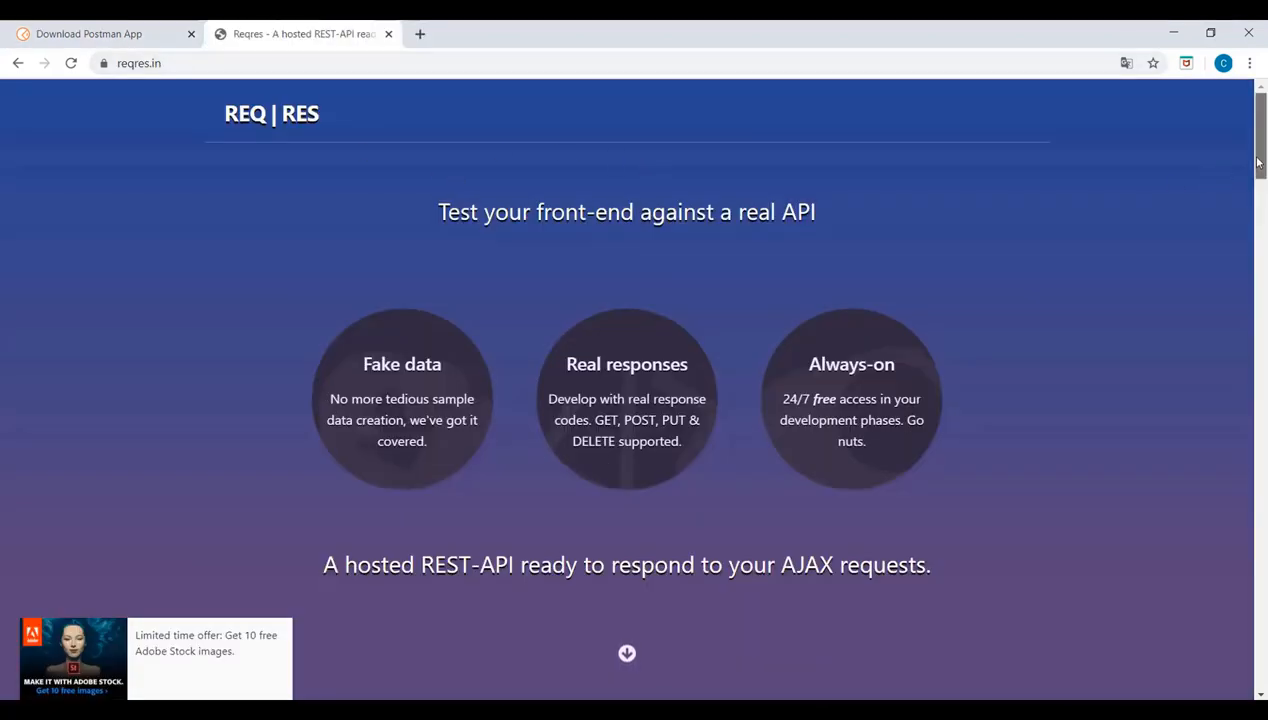
left_click_drag(1259, 163, 1259, 192)
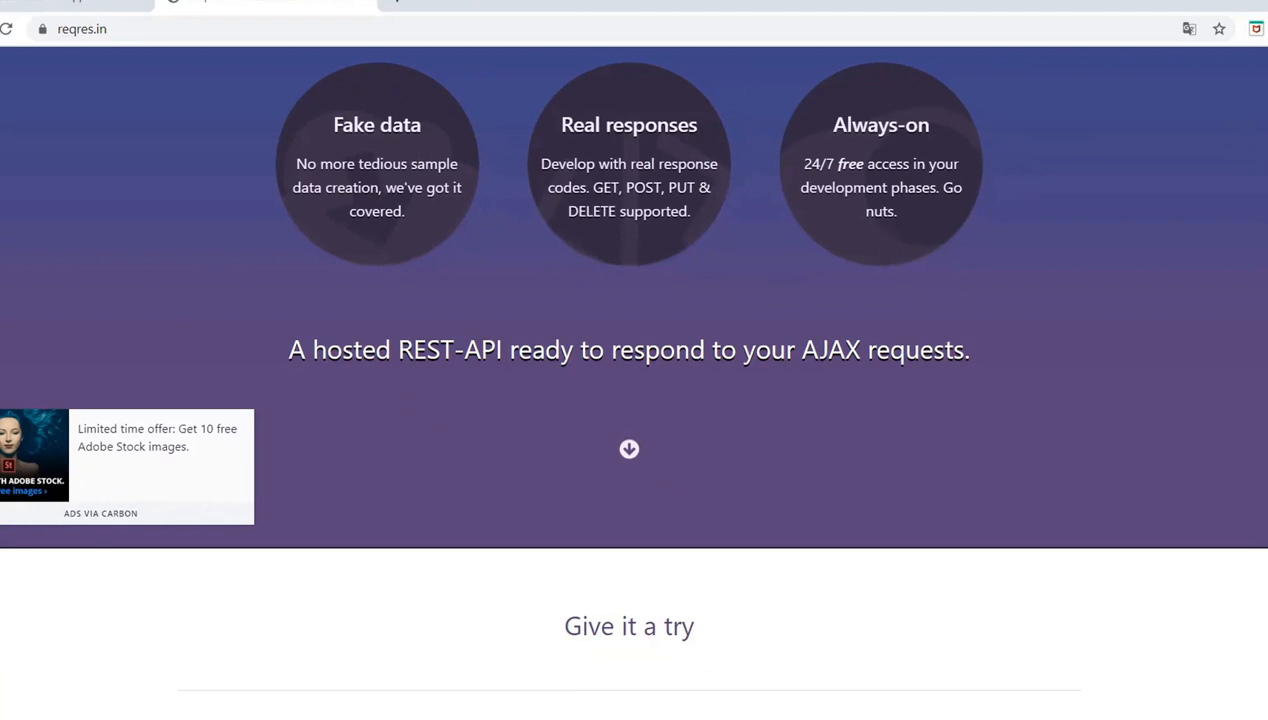
scroll(634, 380, "down", 5)
scroll(634, 380, "down", 2)
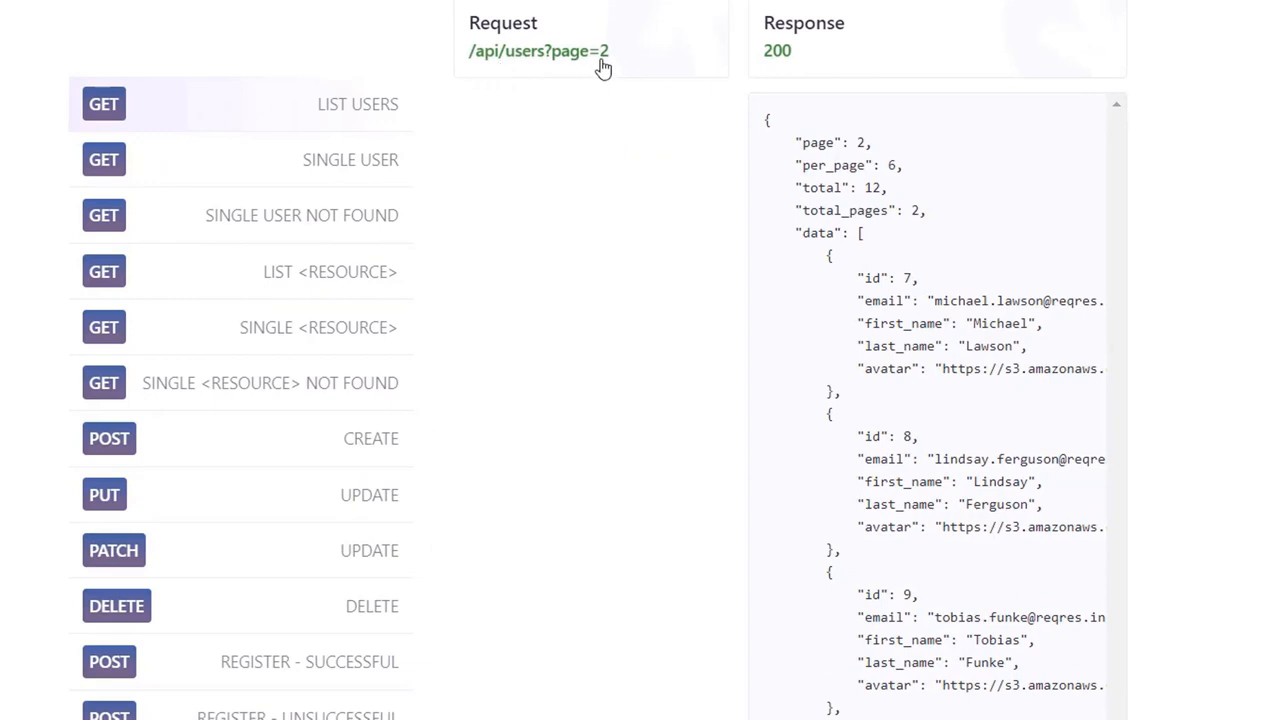
Examine the request paths and responses of the sample user and resource GET calls, the POST create and the PUT update on reqres.in
left_click(374, 116)
left_click(352, 165)
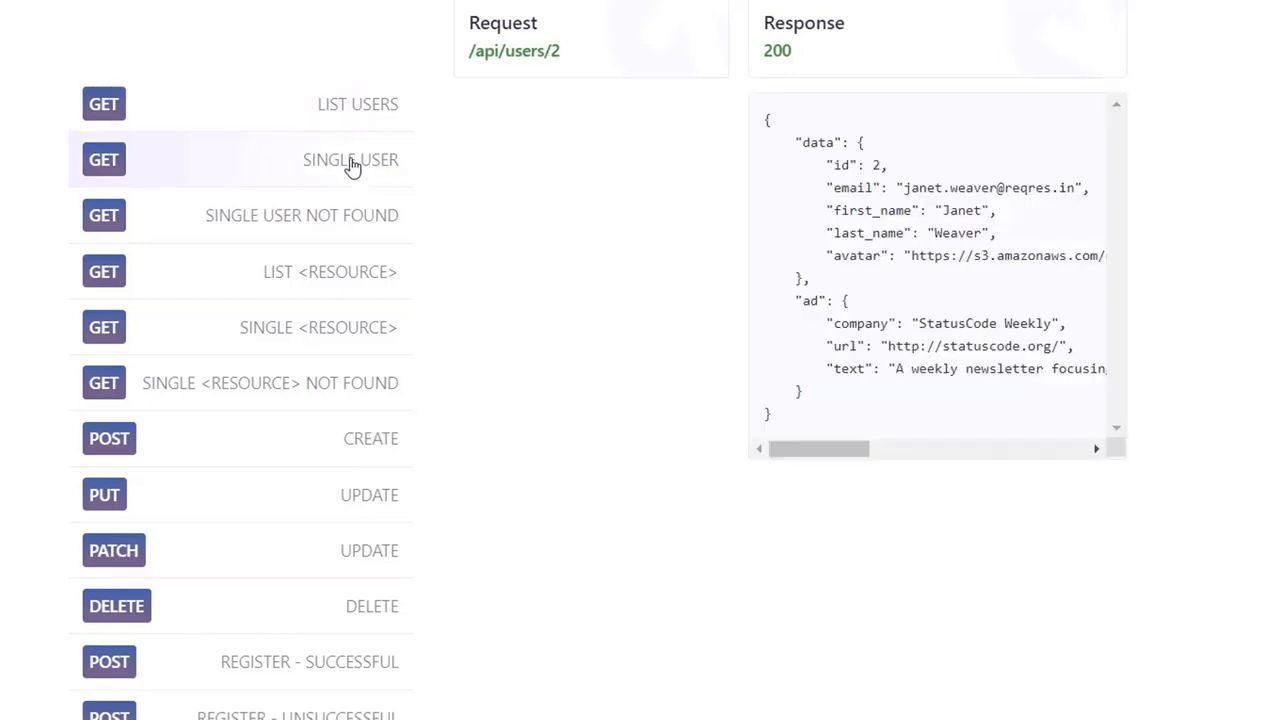
left_click(340, 222)
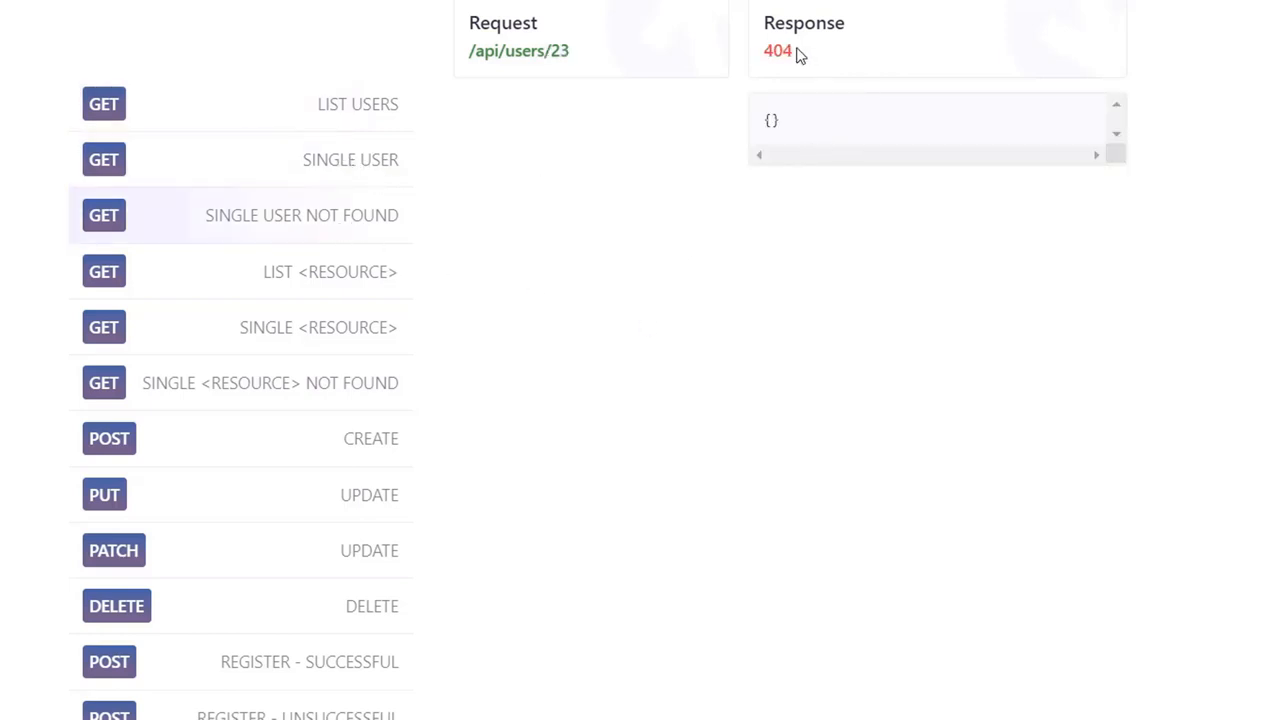
left_click_drag(800, 51, 758, 52)
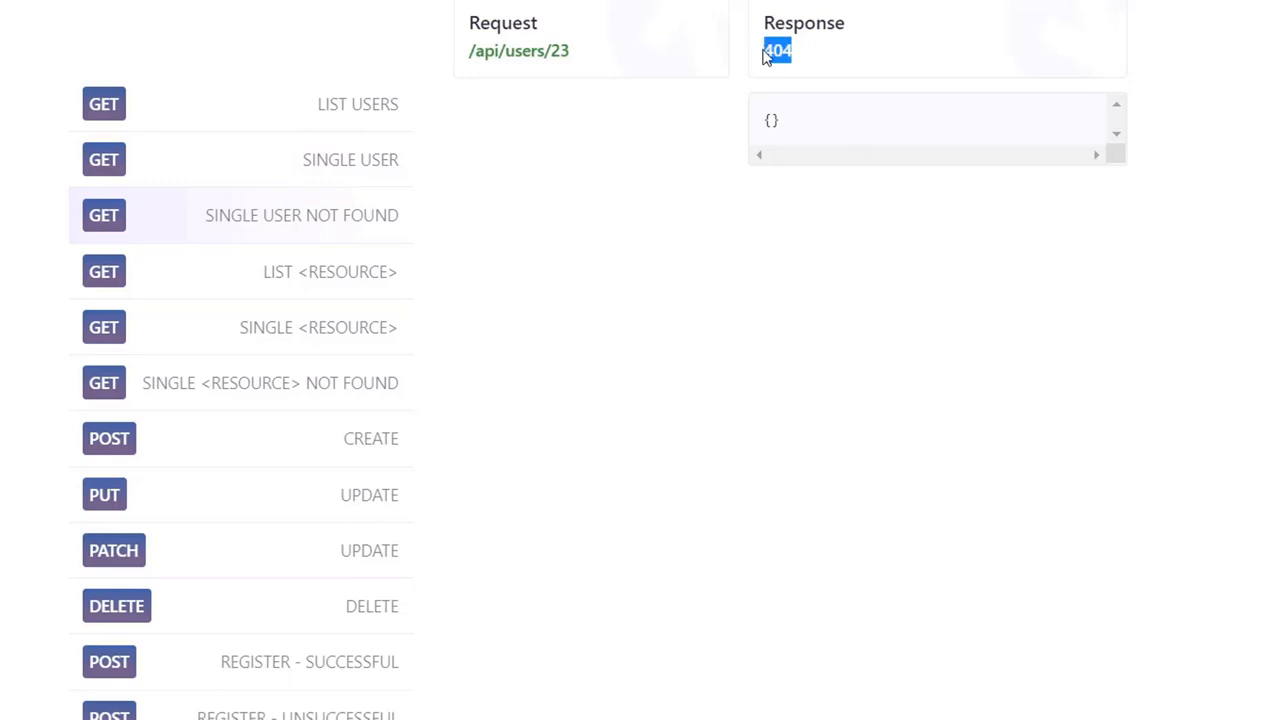
left_click(336, 273)
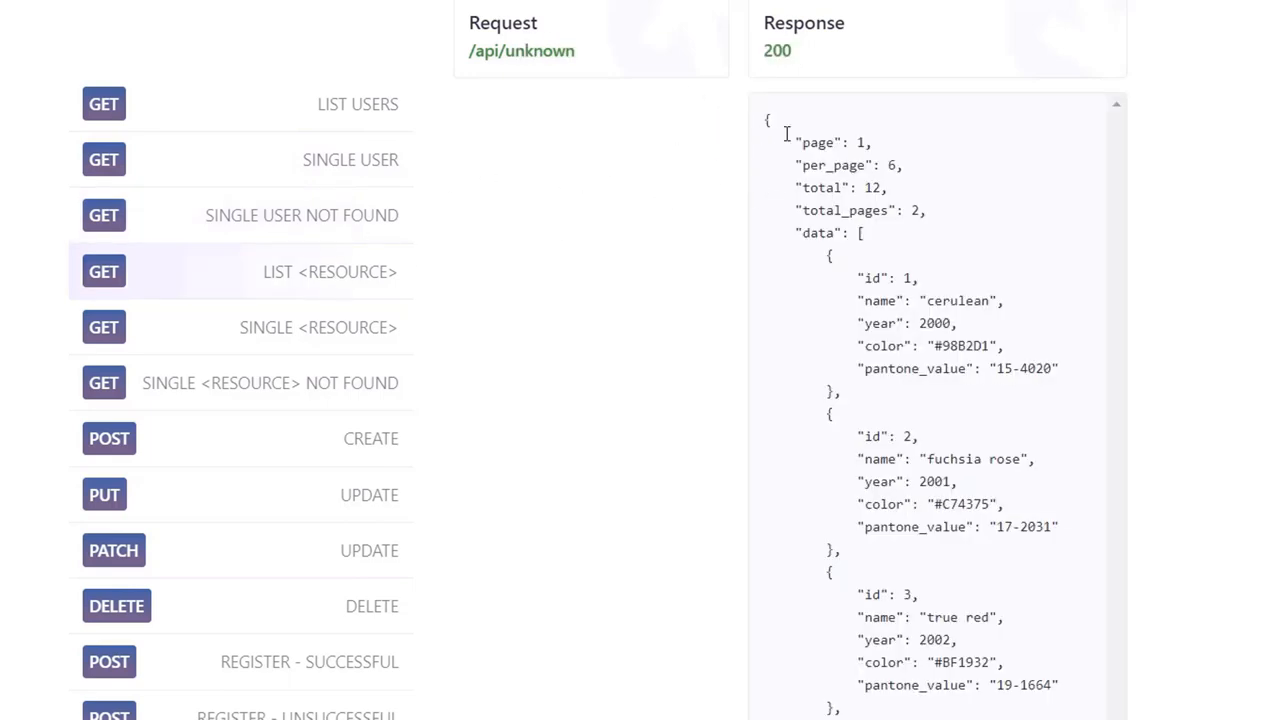
left_click(347, 354)
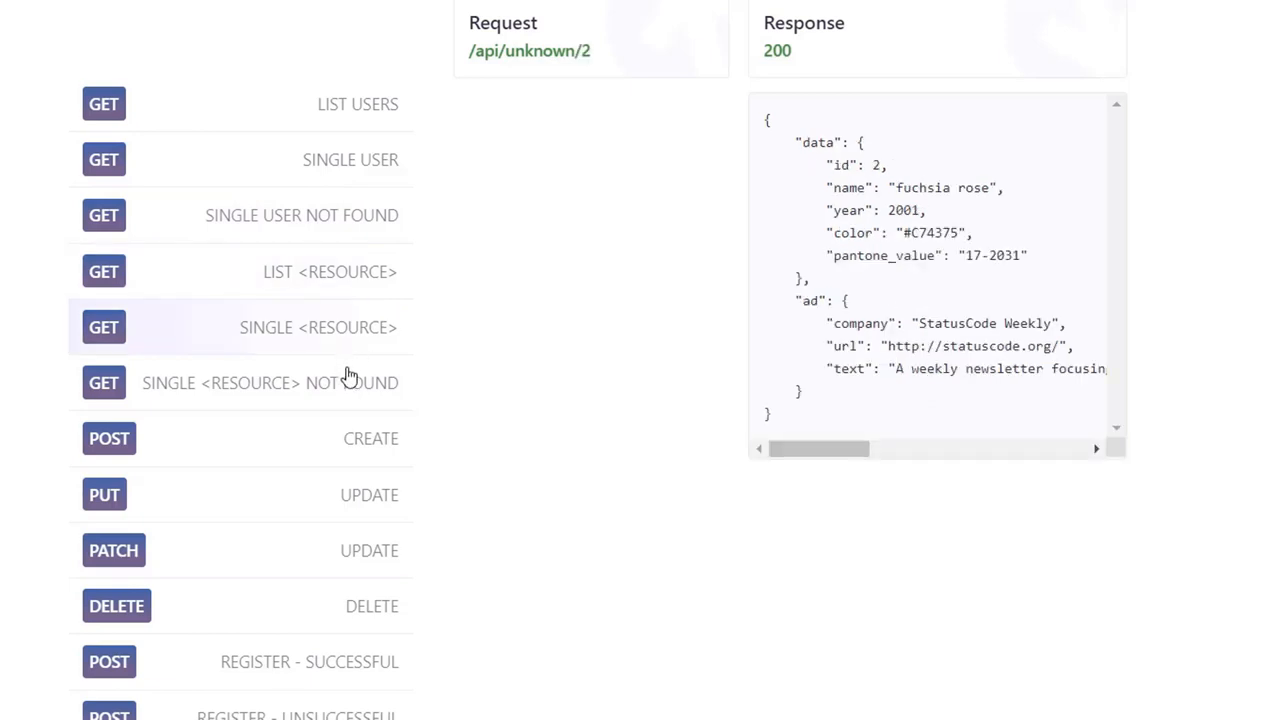
left_click(349, 386)
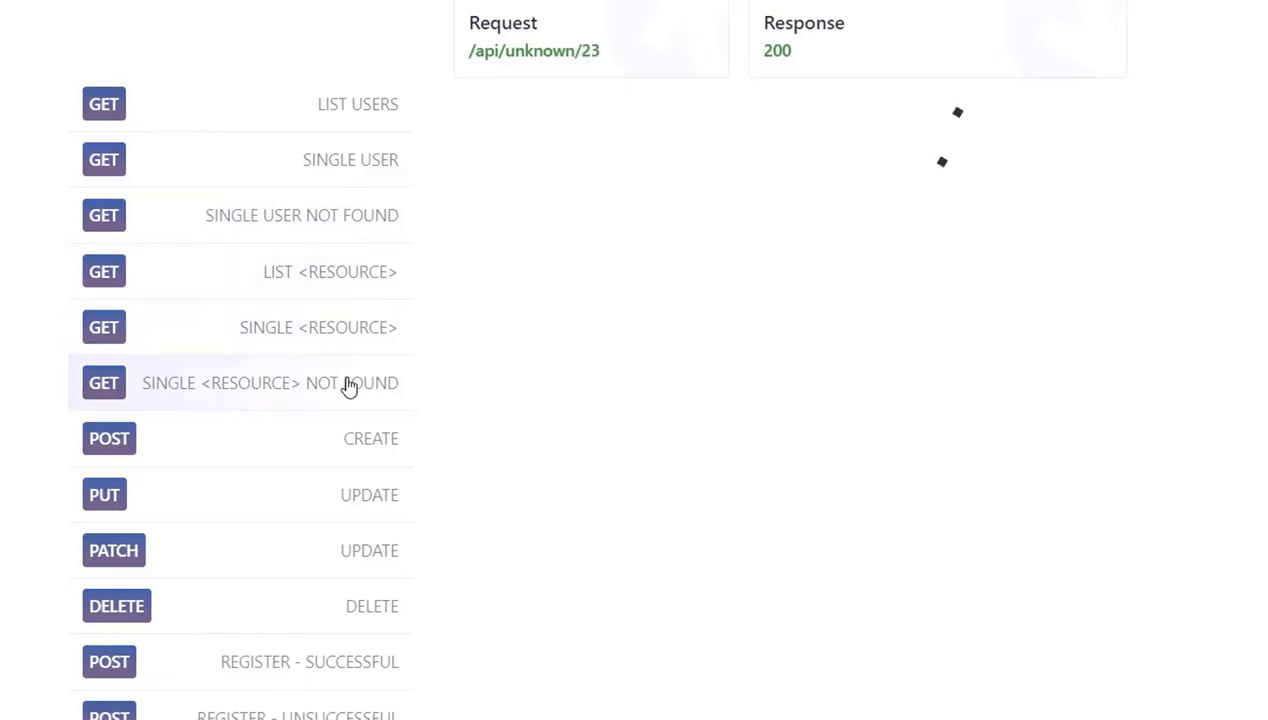
left_click(364, 440)
left_click(376, 493)
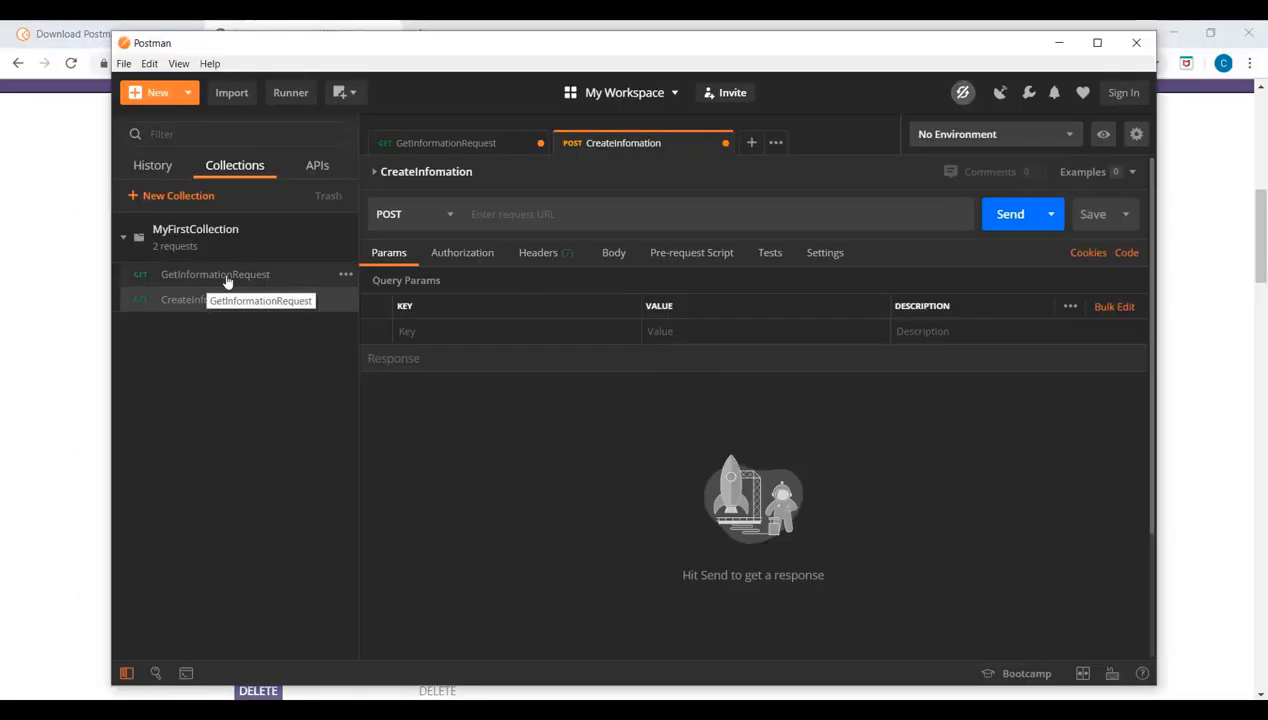
left_click(256, 282)
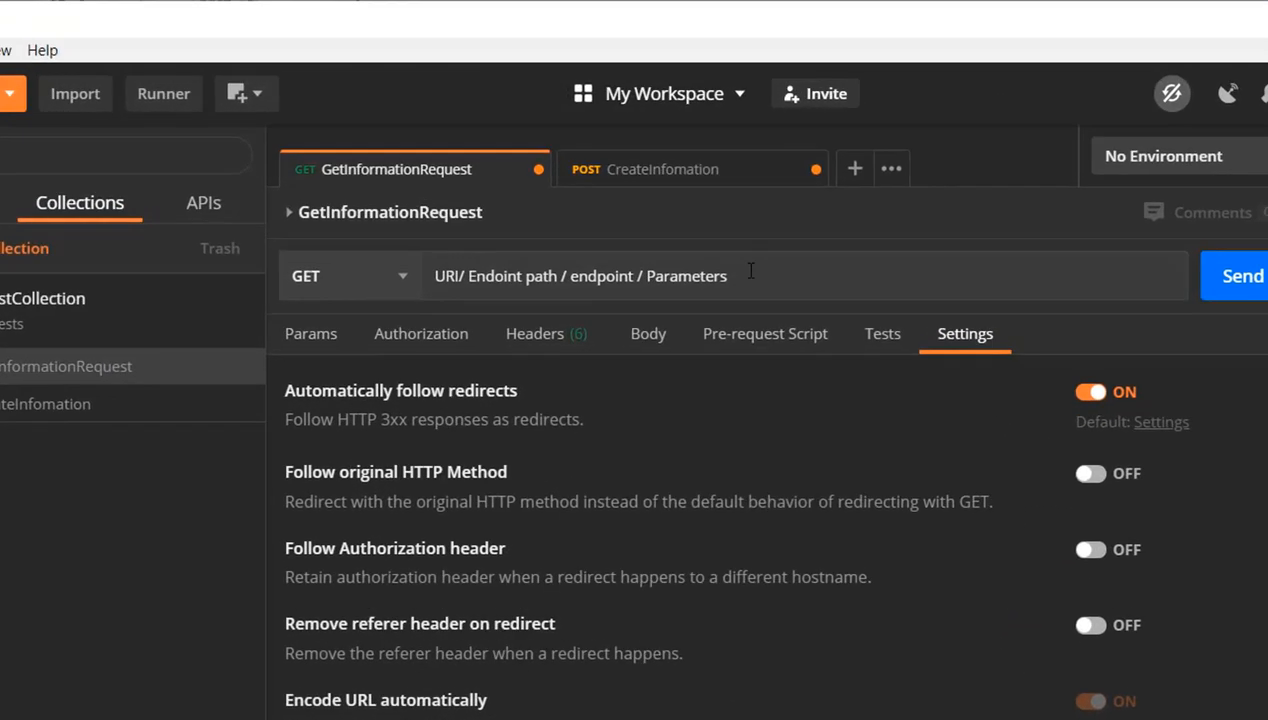
left_click_drag(753, 273, 381, 238)
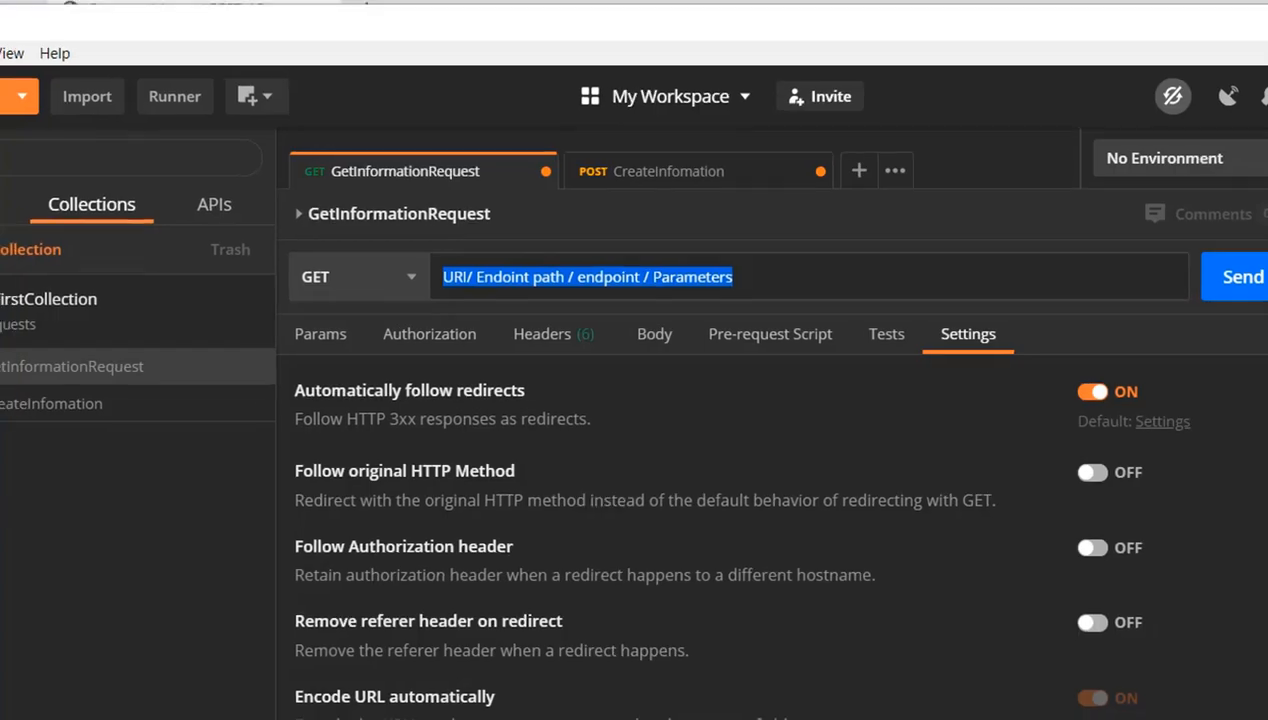
key("alt+Tab")
left_click(140, 80)
key("ctrl+c")
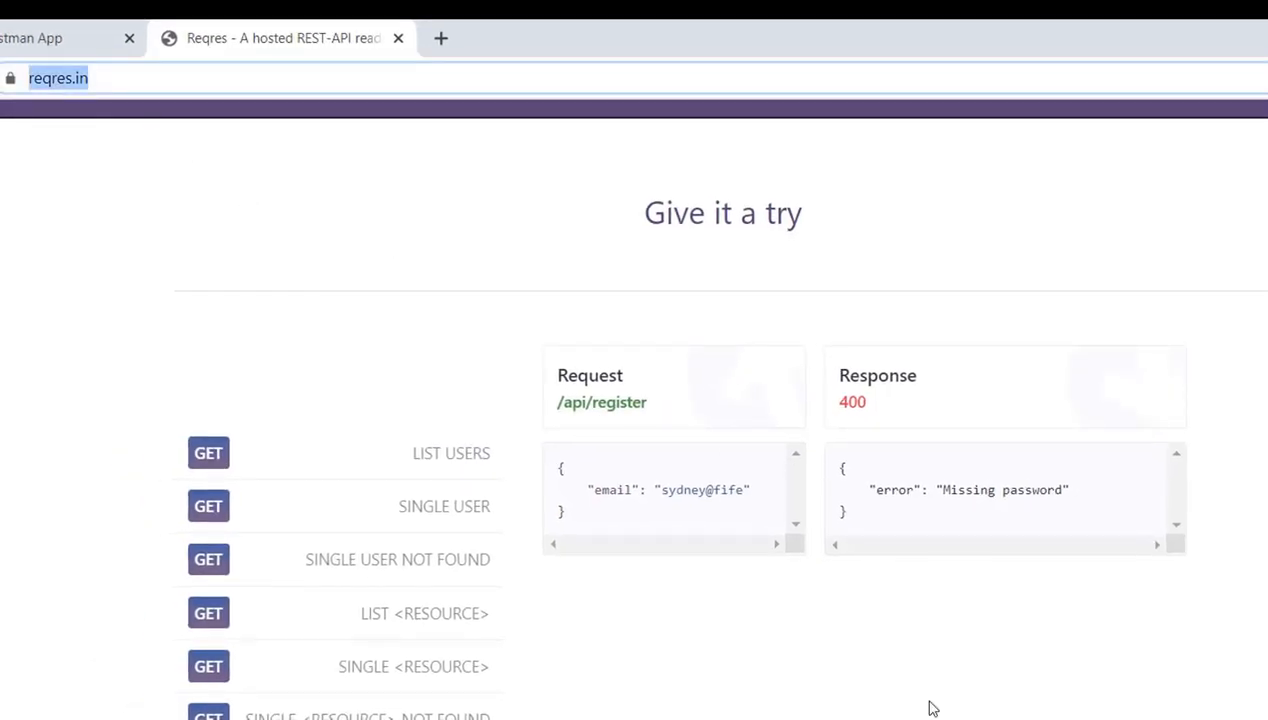
key("alt+Tab")
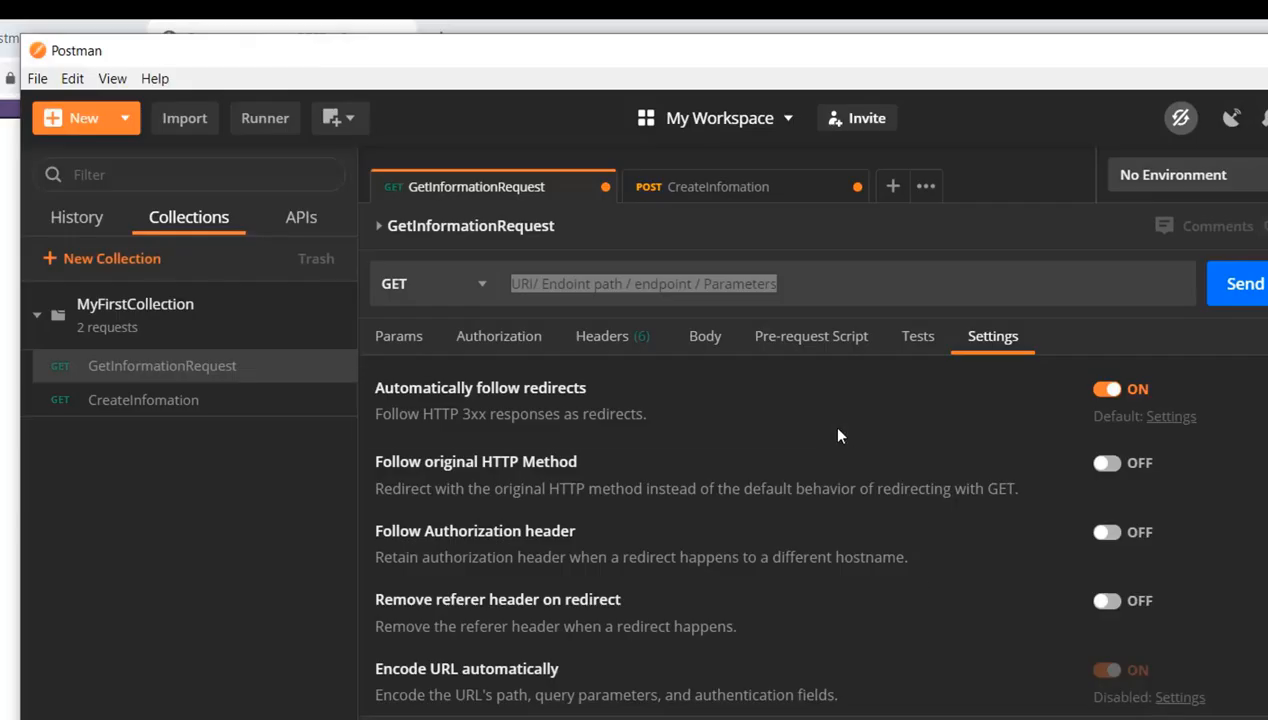
key("ctrl+v")
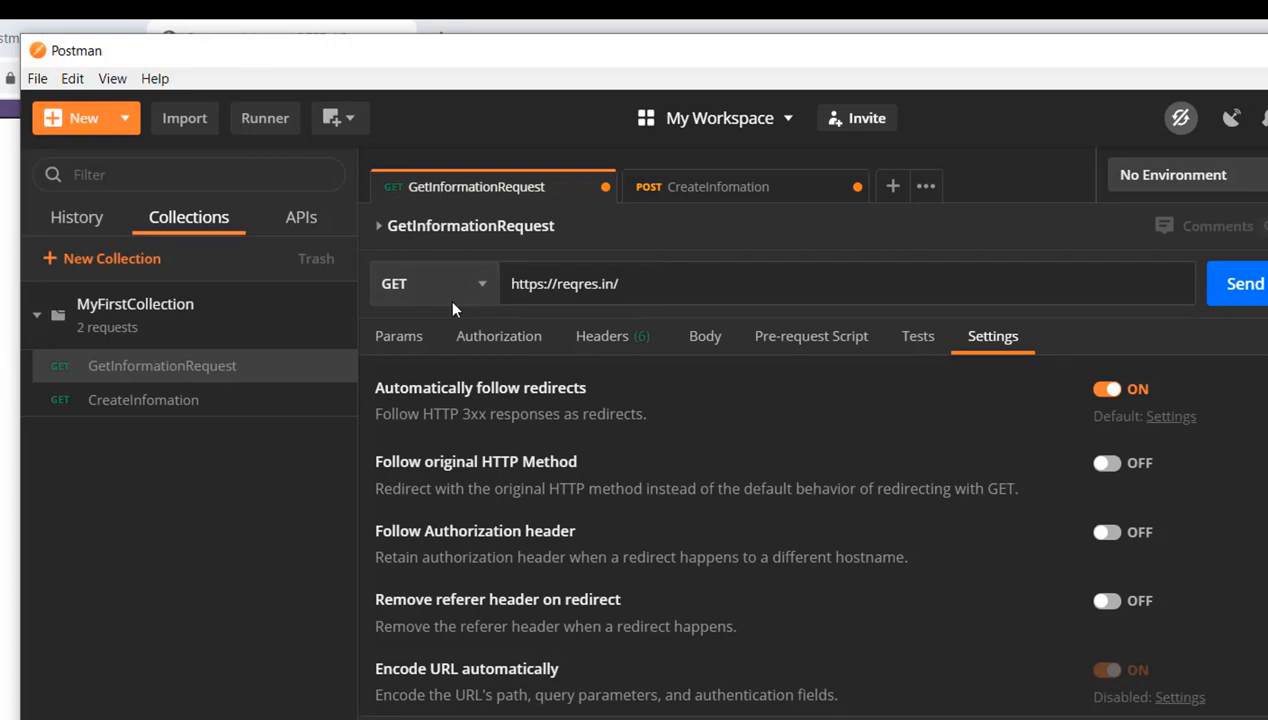
Switch to reqres.in, show the LIST USERS sample request and copy its path /api/users?page=2
key("alt+Tab")
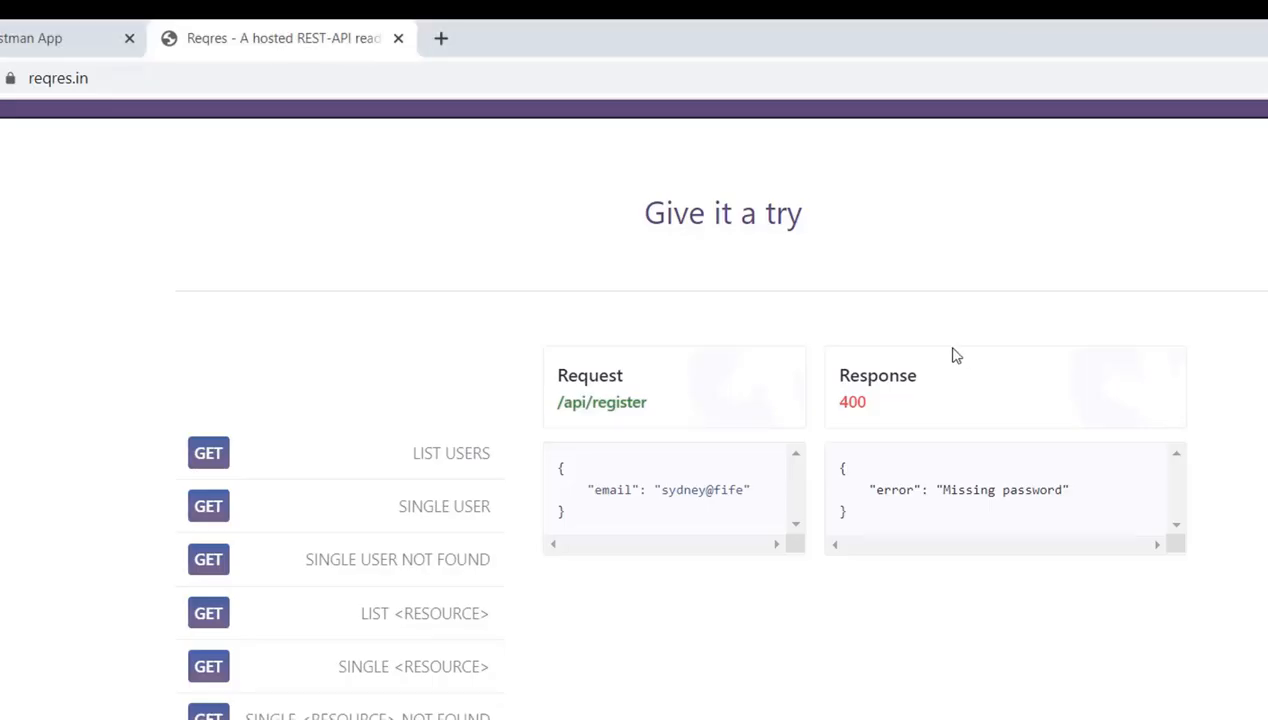
left_click(449, 456)
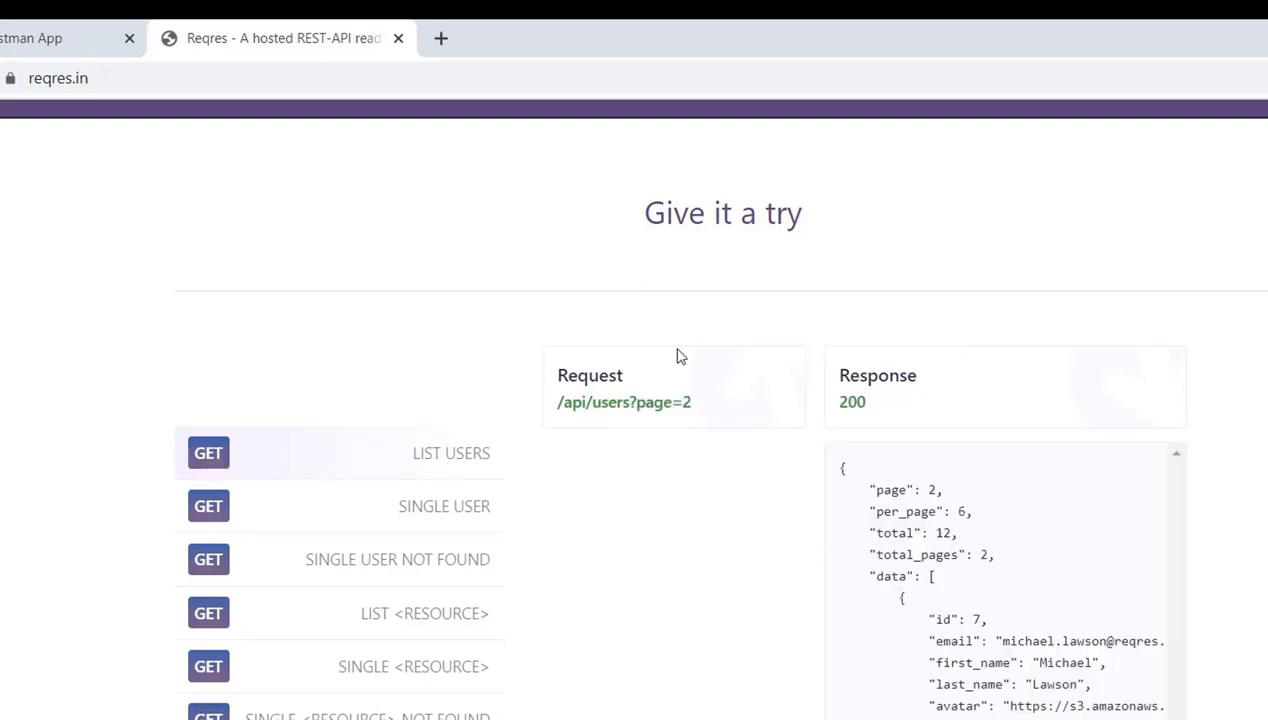
left_click_drag(557, 402, 688, 404)
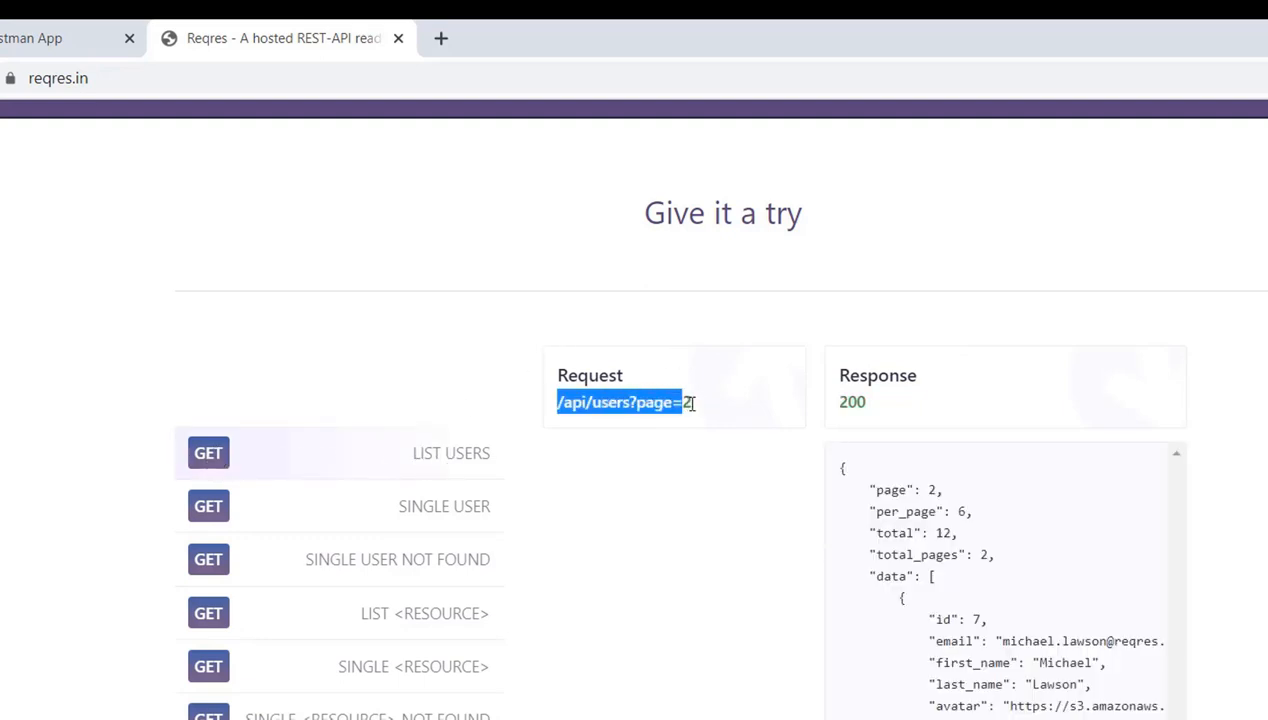
left_click(703, 408)
left_click_drag(557, 402, 690, 401)
key("ctrl+c")
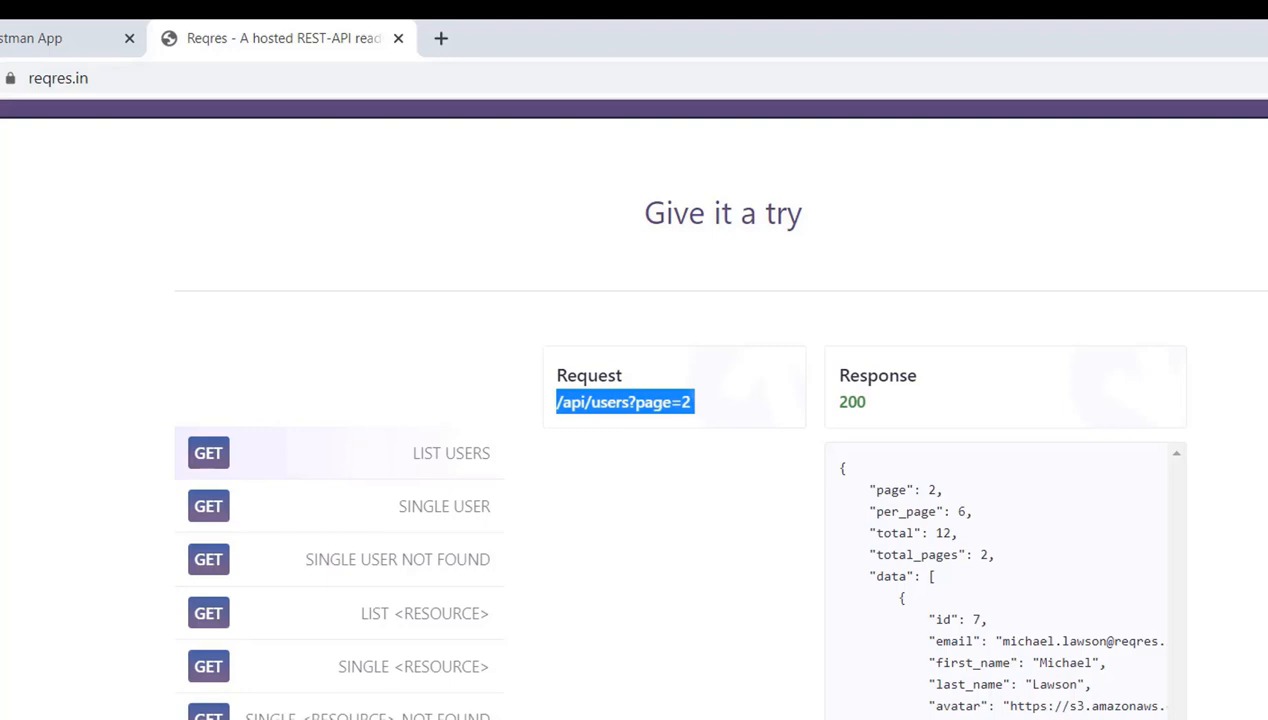
key("alt+Tab")
left_click(655, 288)
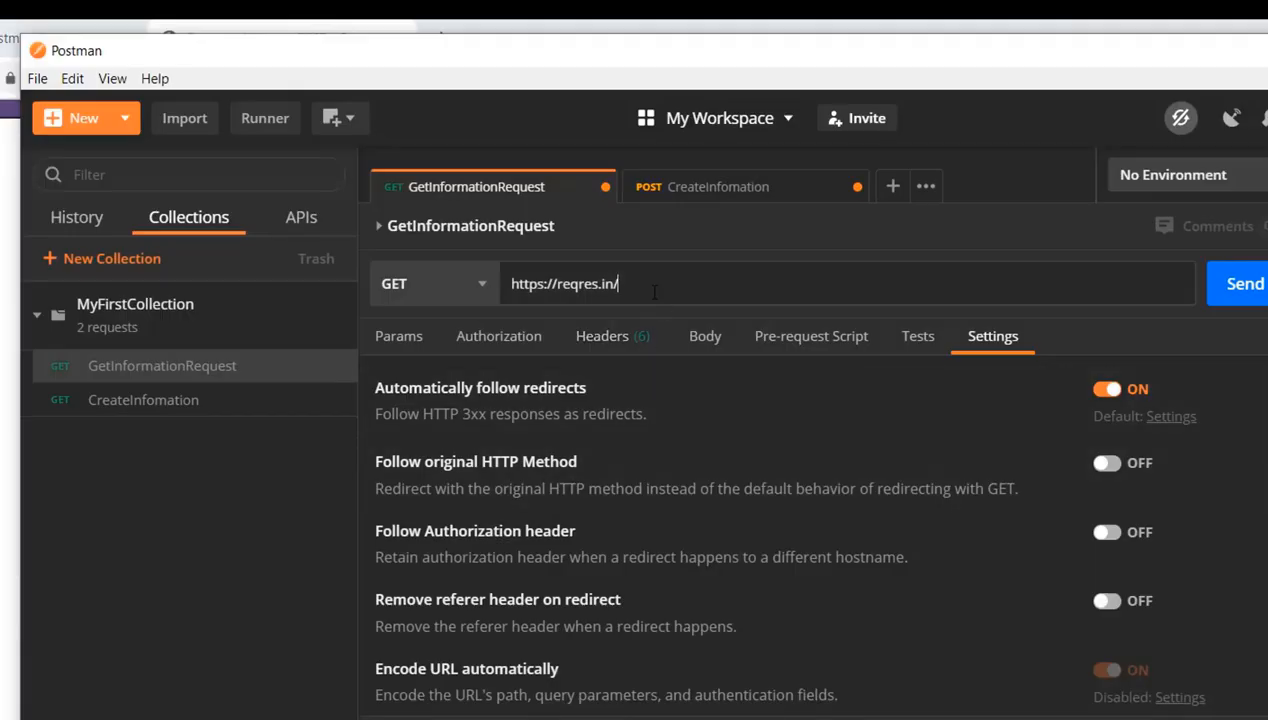
key("ctrl+v")
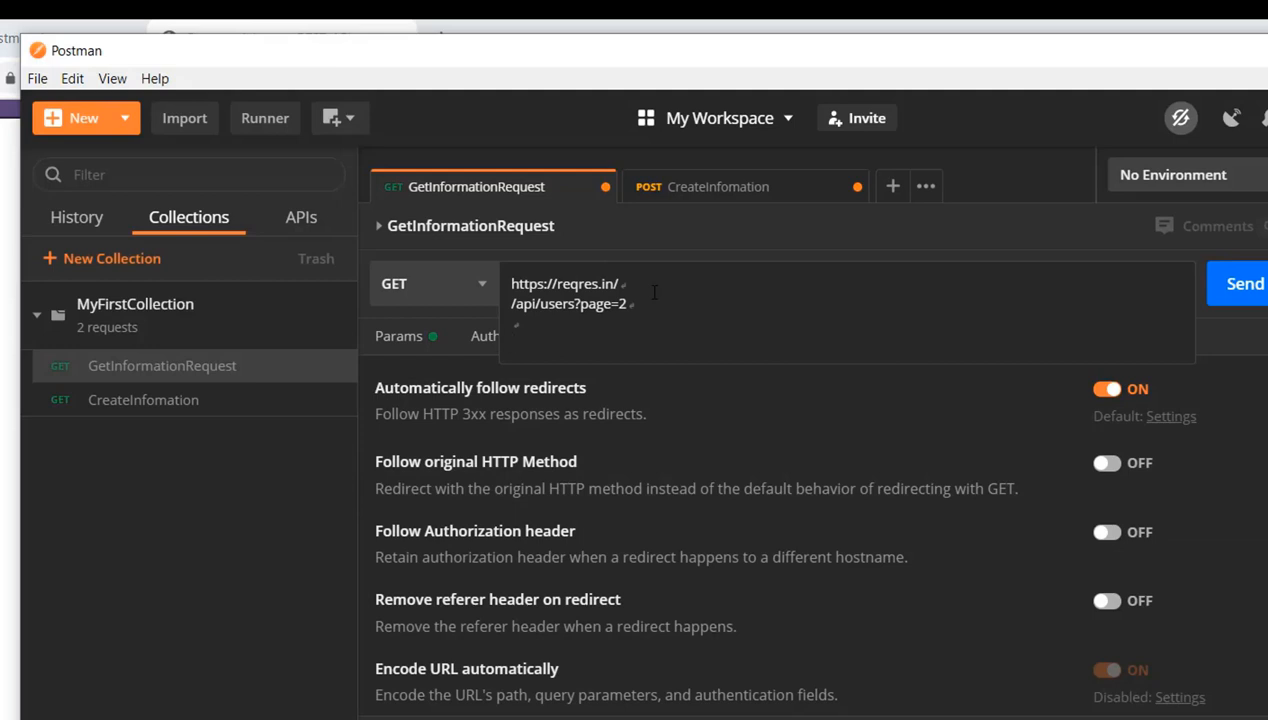
key("BackSpace")
key("BackSpace")
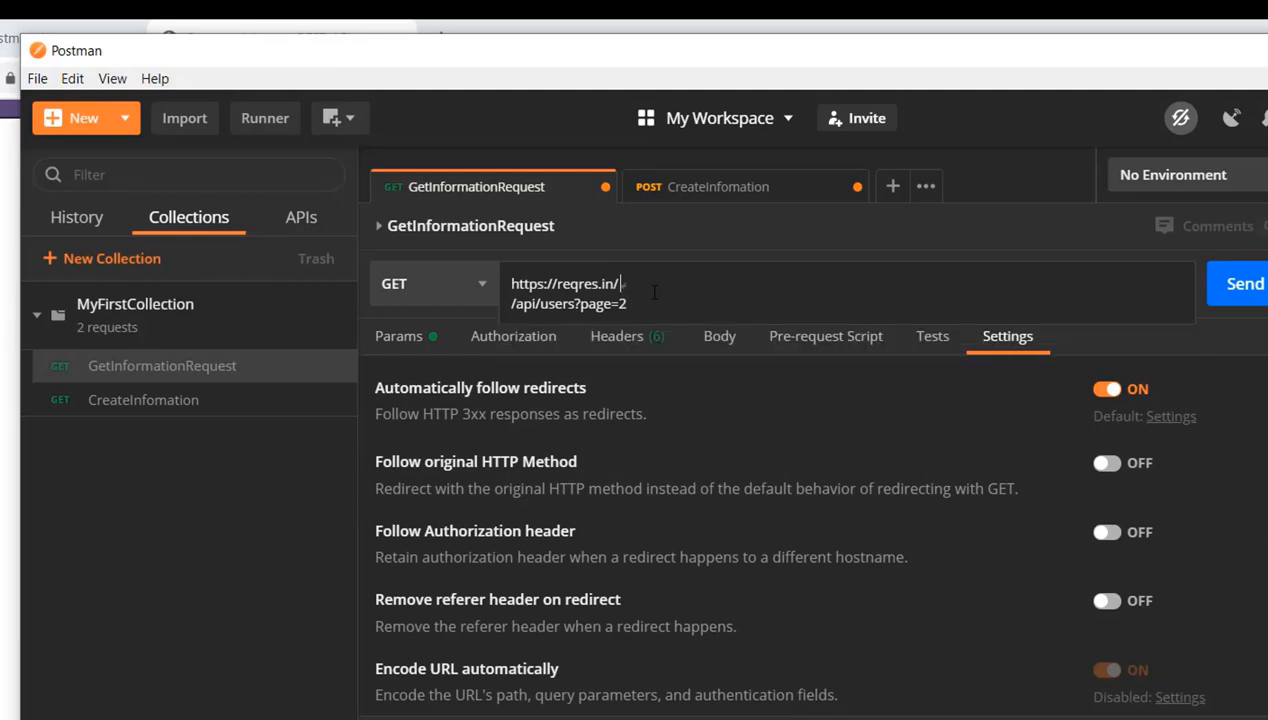
key("Home")
key("BackSpace")
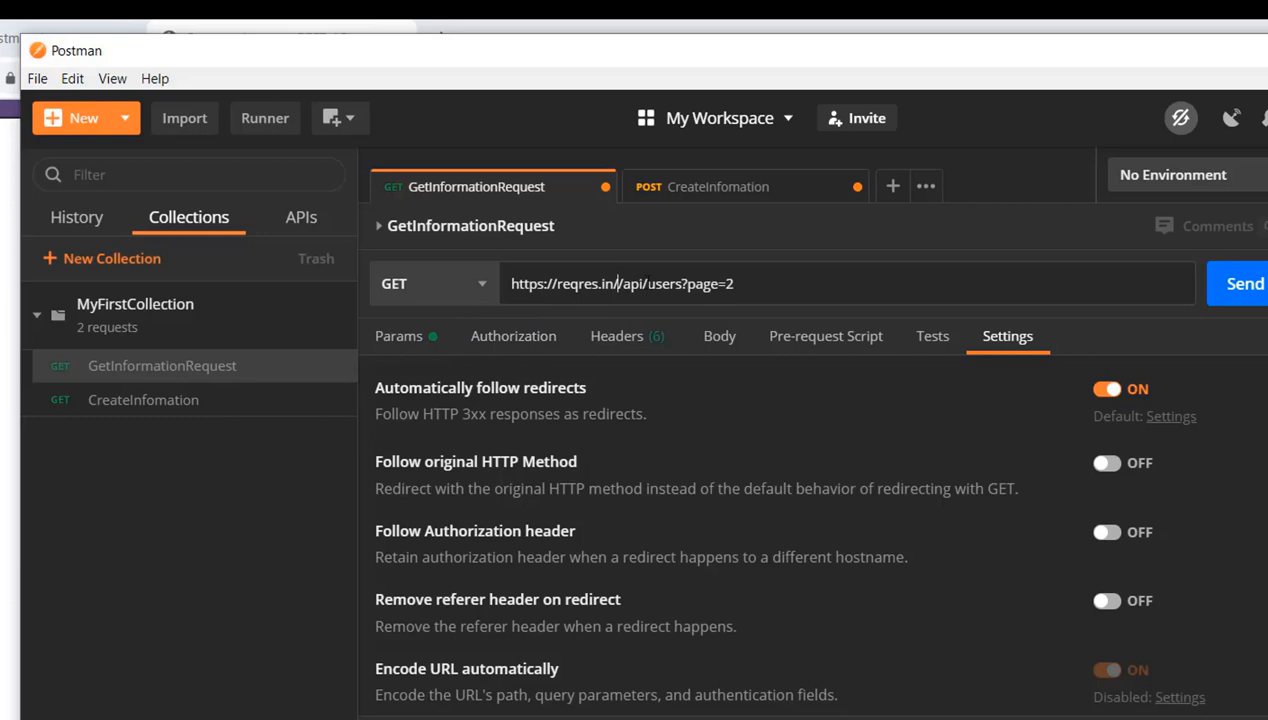
key("BackSpace")
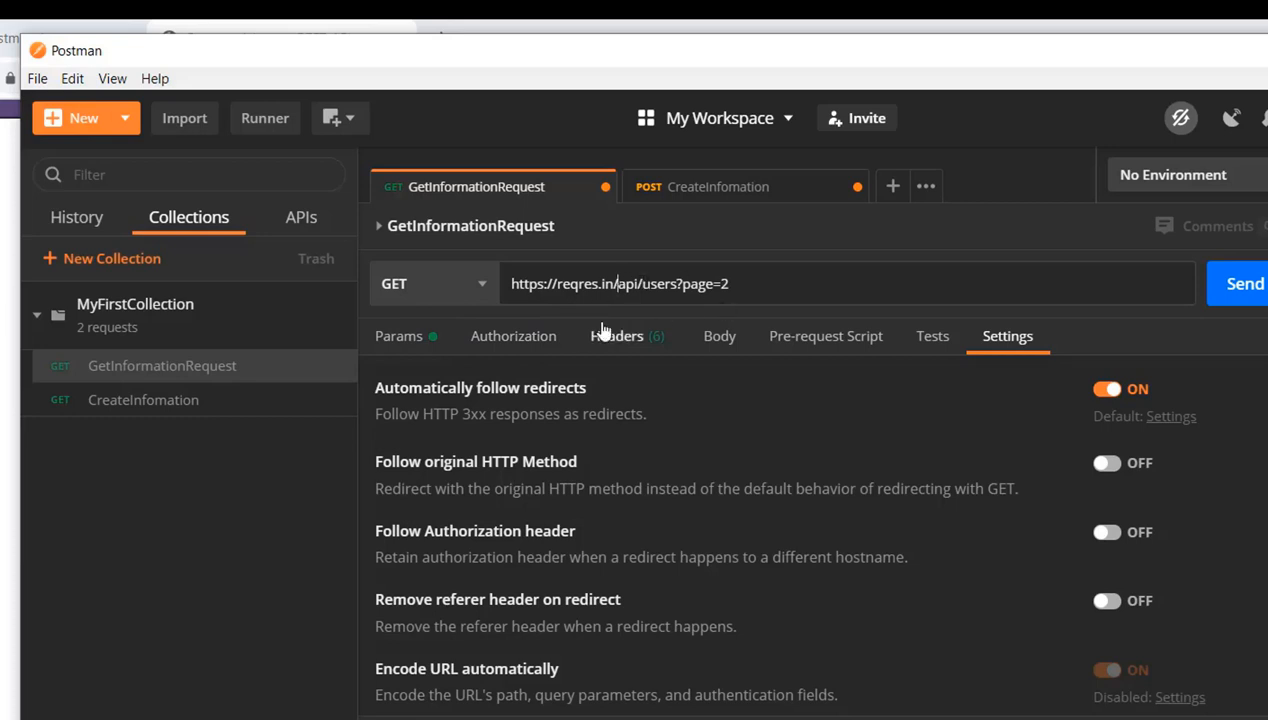
Send GetInformationRequest and examine the status and JSON body of its response
left_click(1255, 284)
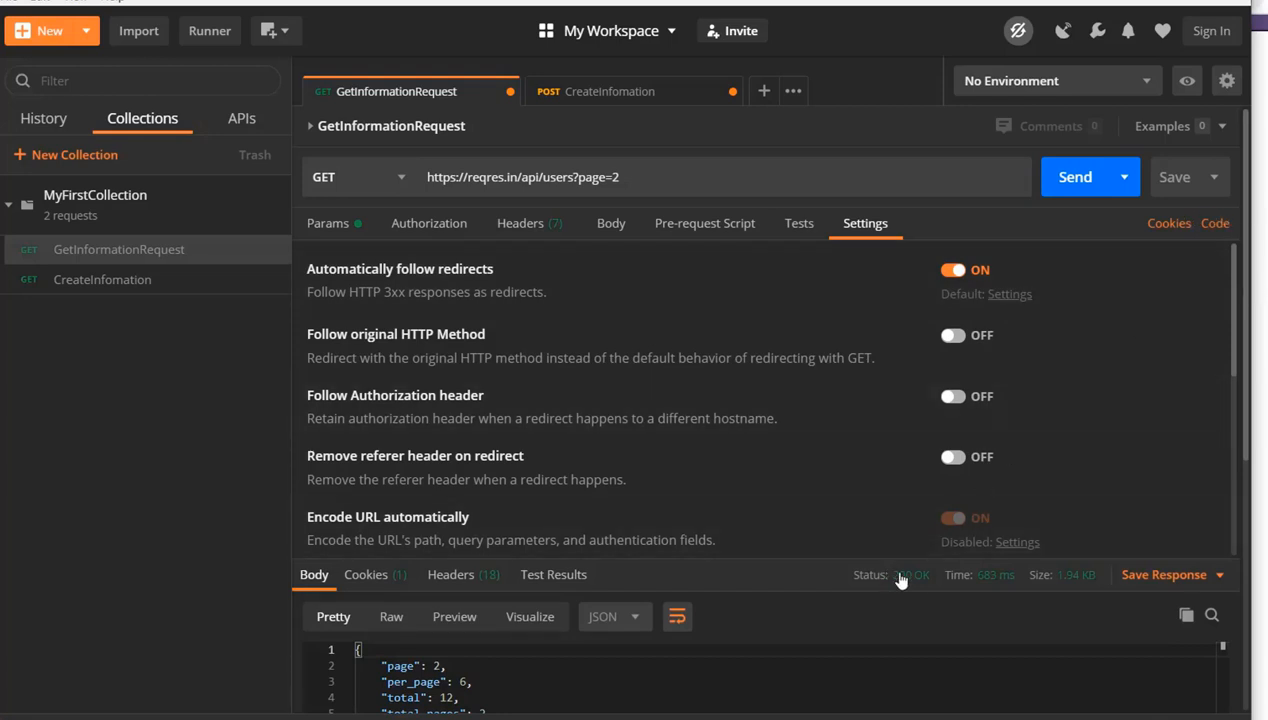
mouse_move(888, 566)
scroll(1250, 243, "down", 5)
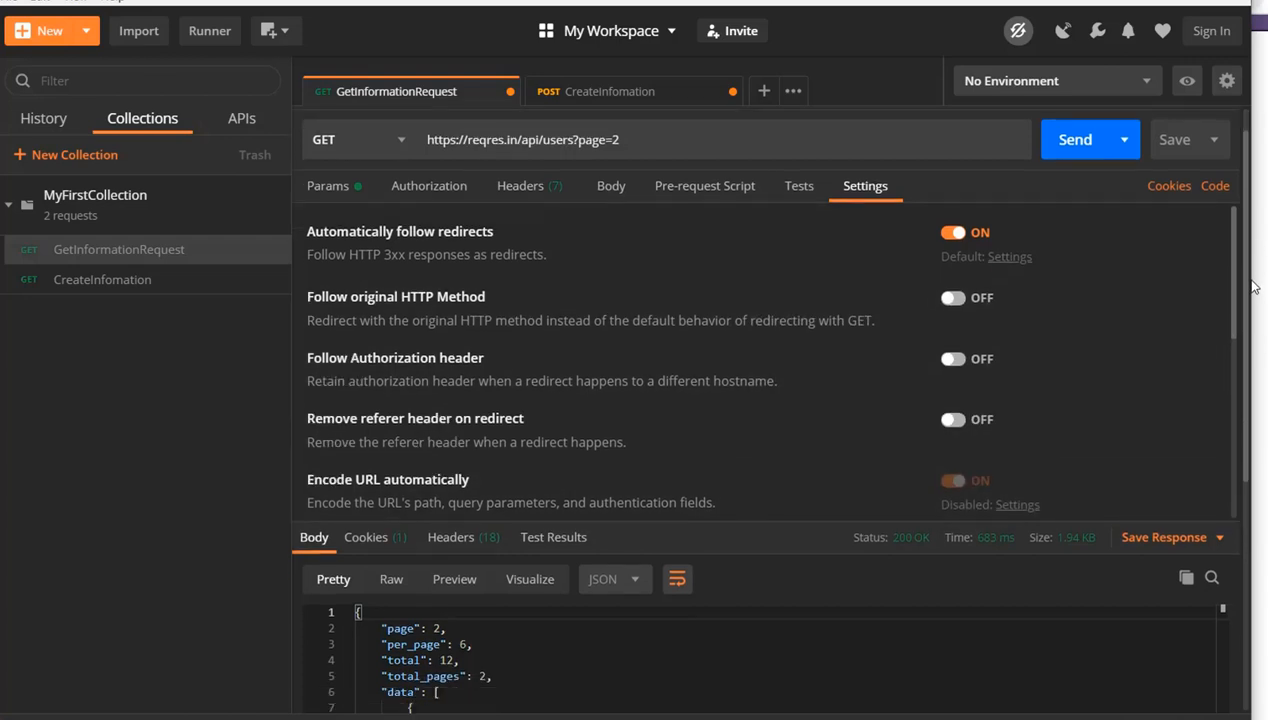
scroll(598, 438, "down", 3)
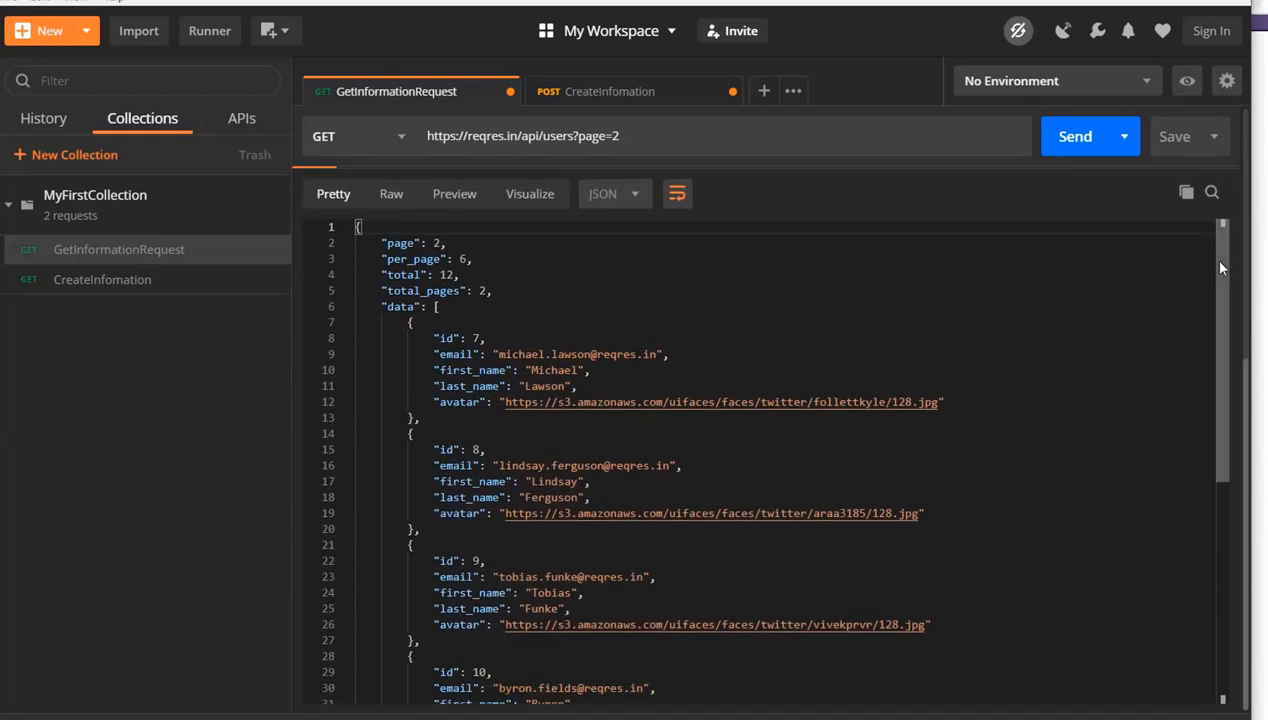
left_click_drag(1223, 263, 1265, 540)
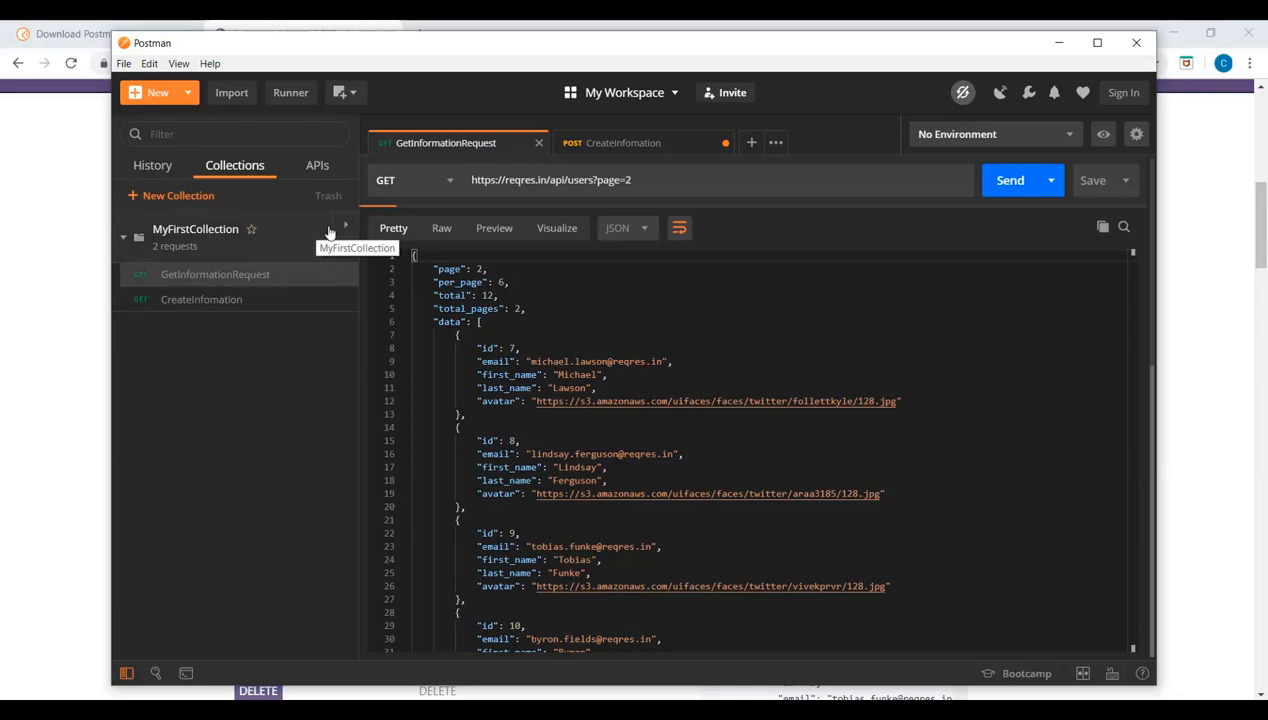
Add a new request named GetSingleUser to MyFirstCollection and close the collection's details
left_click(343, 226)
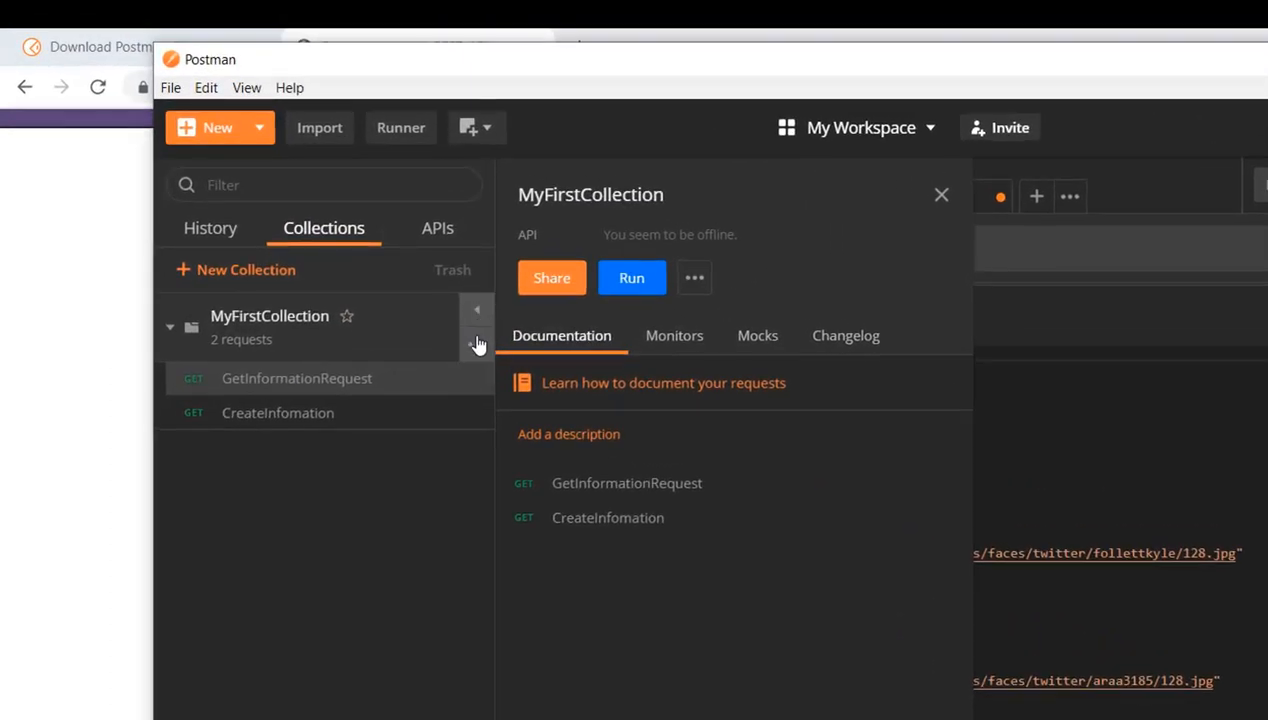
left_click(477, 343)
left_click(357, 635)
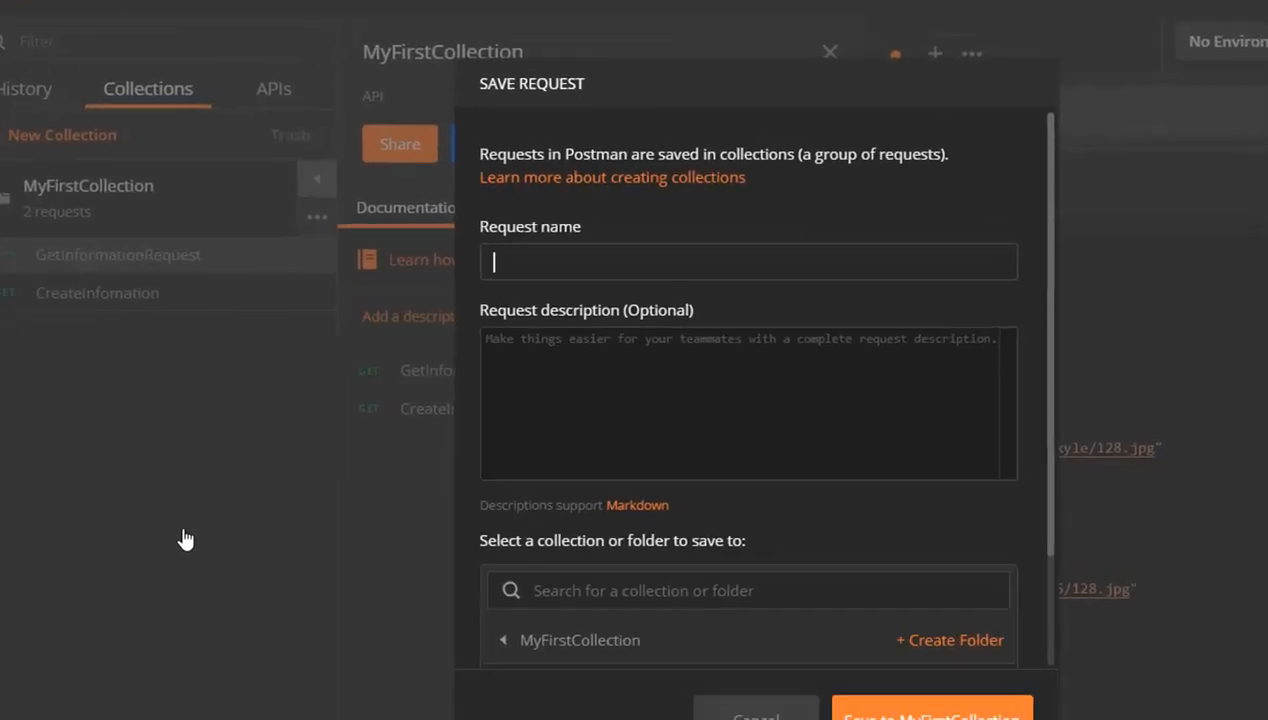
type("GetSingle")
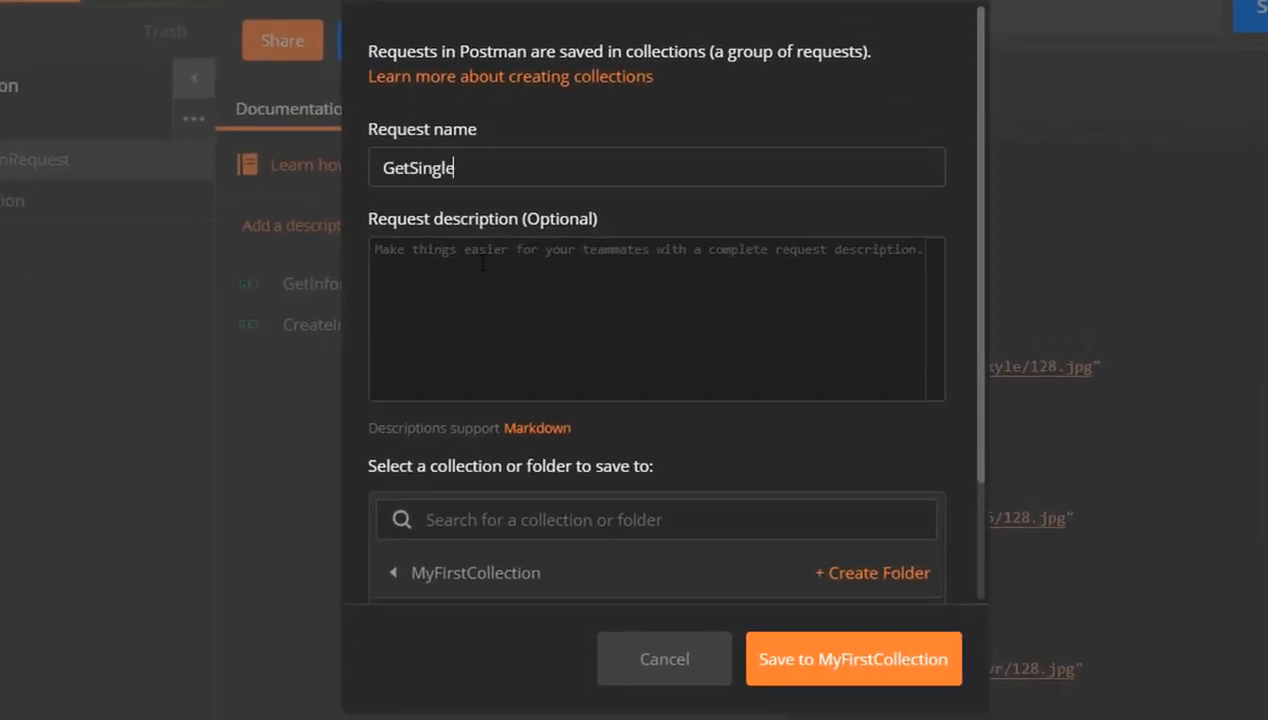
type("User")
left_click(838, 660)
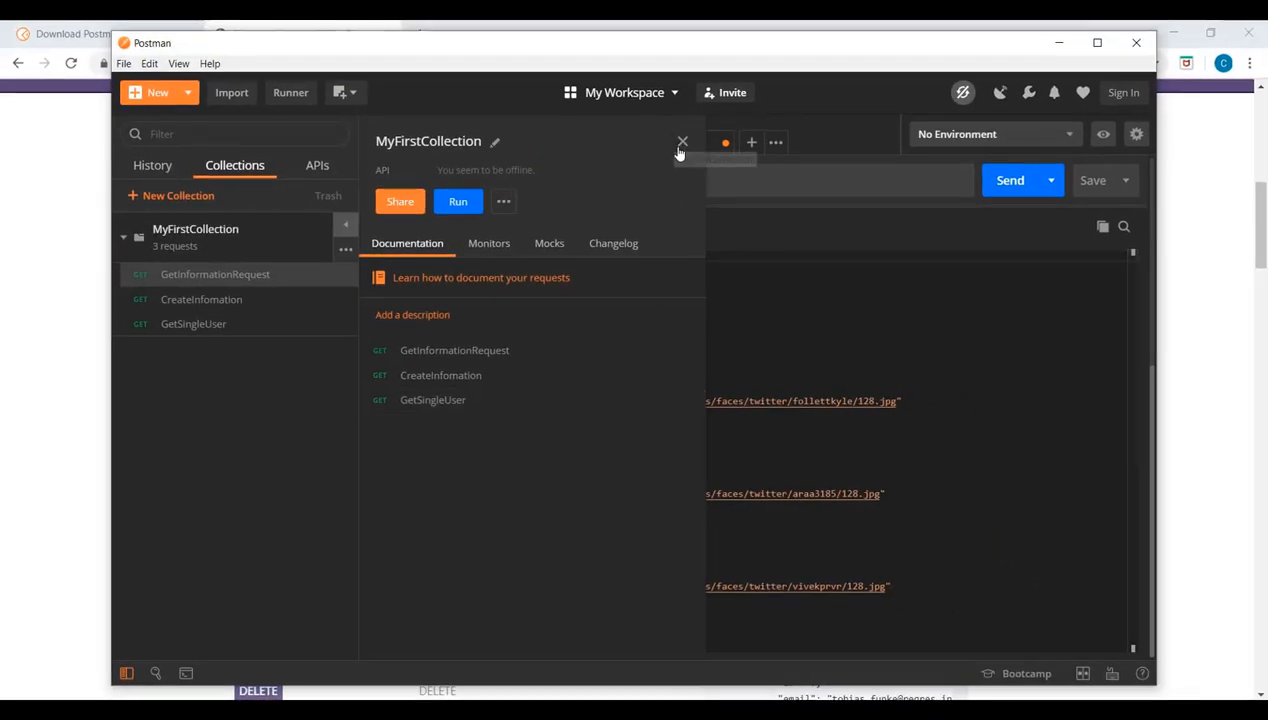
left_click(680, 146)
left_click(250, 330)
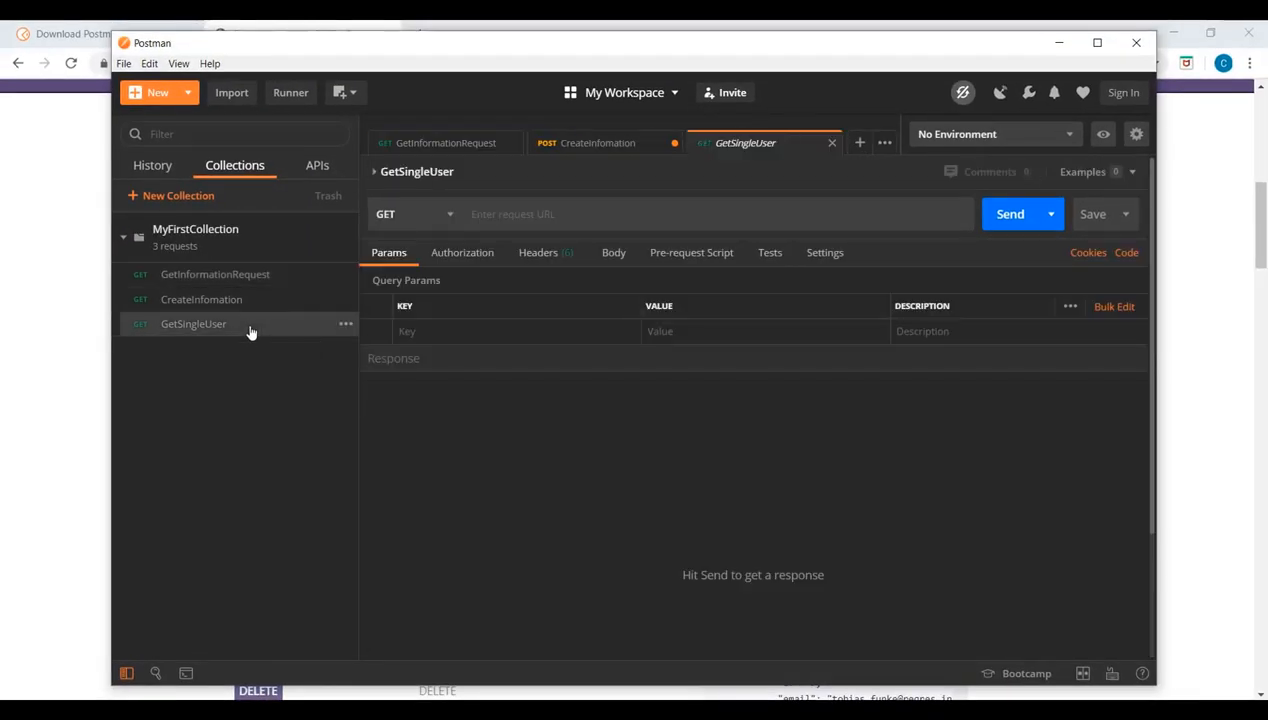
left_click(252, 281)
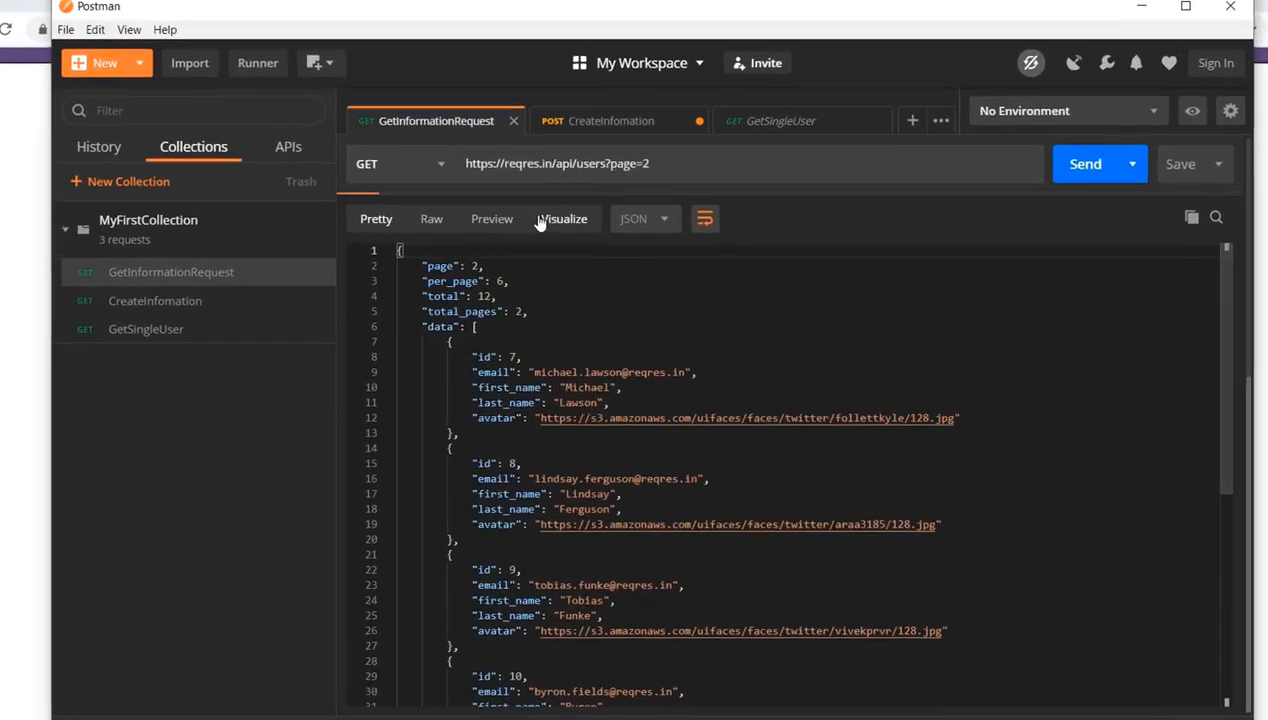
left_click_drag(654, 165, 405, 144)
key("ctrl+c")
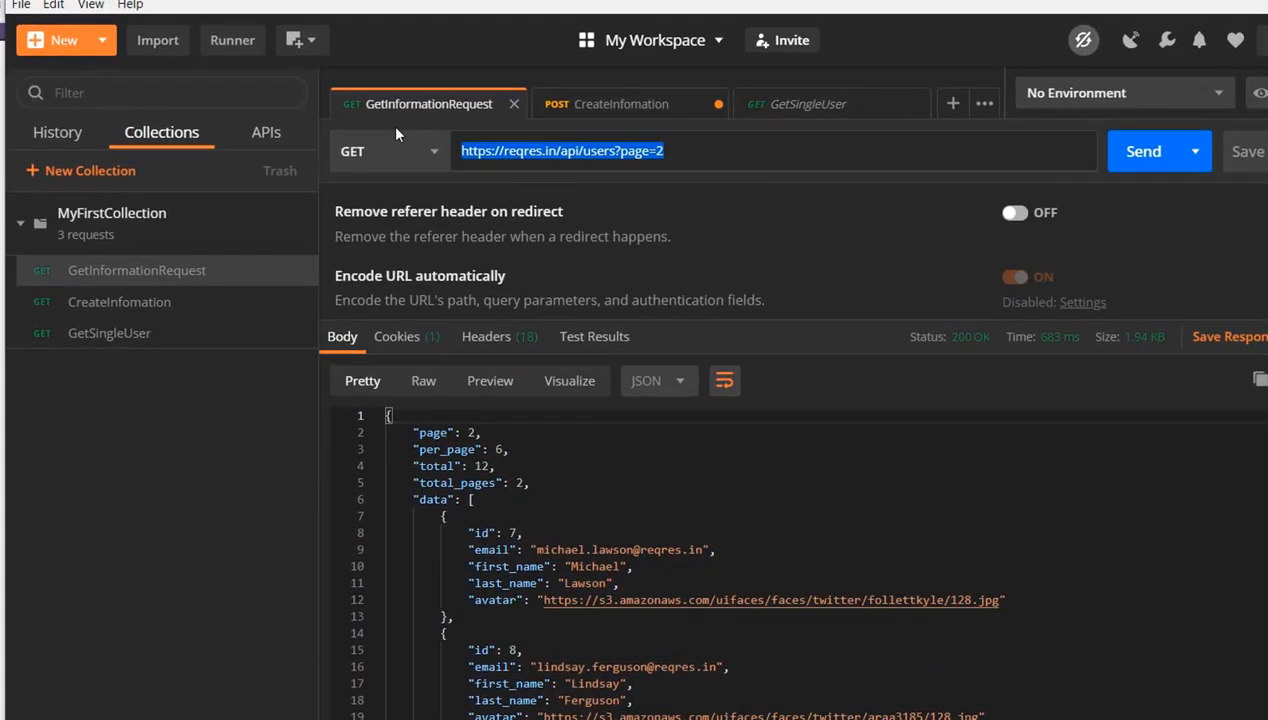
left_click(156, 334)
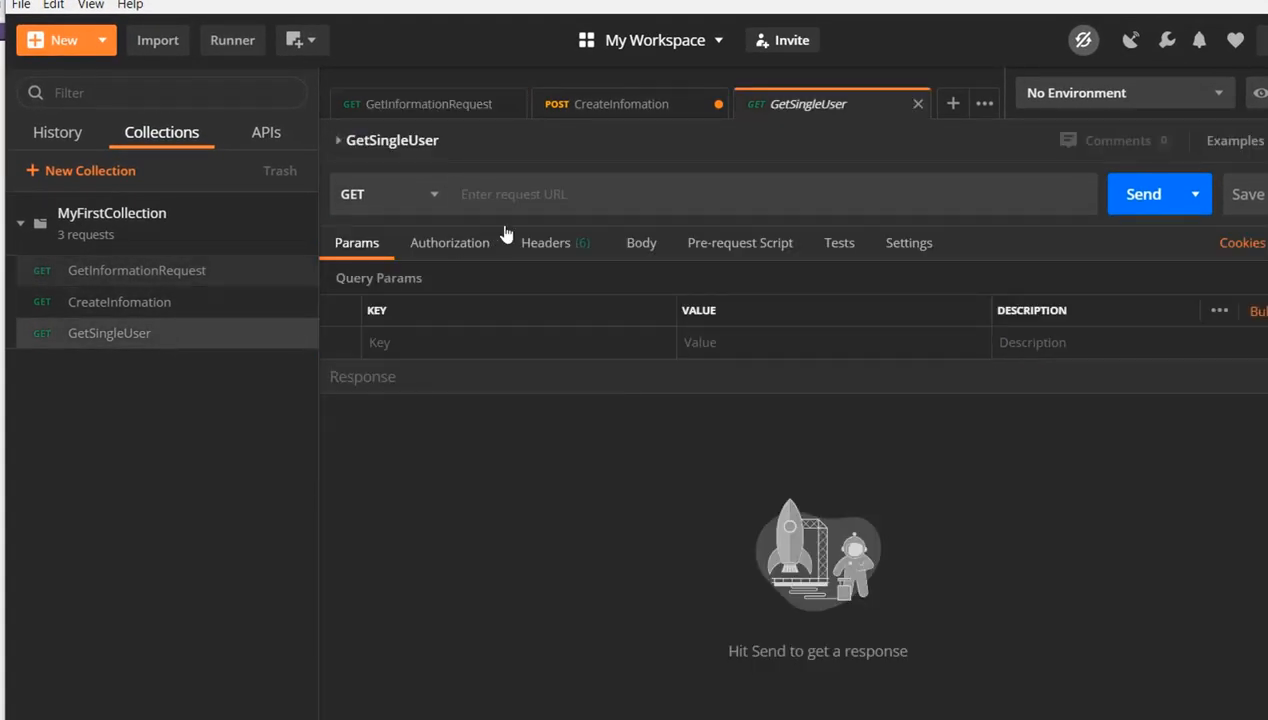
left_click(546, 192)
key("ctrl+v")
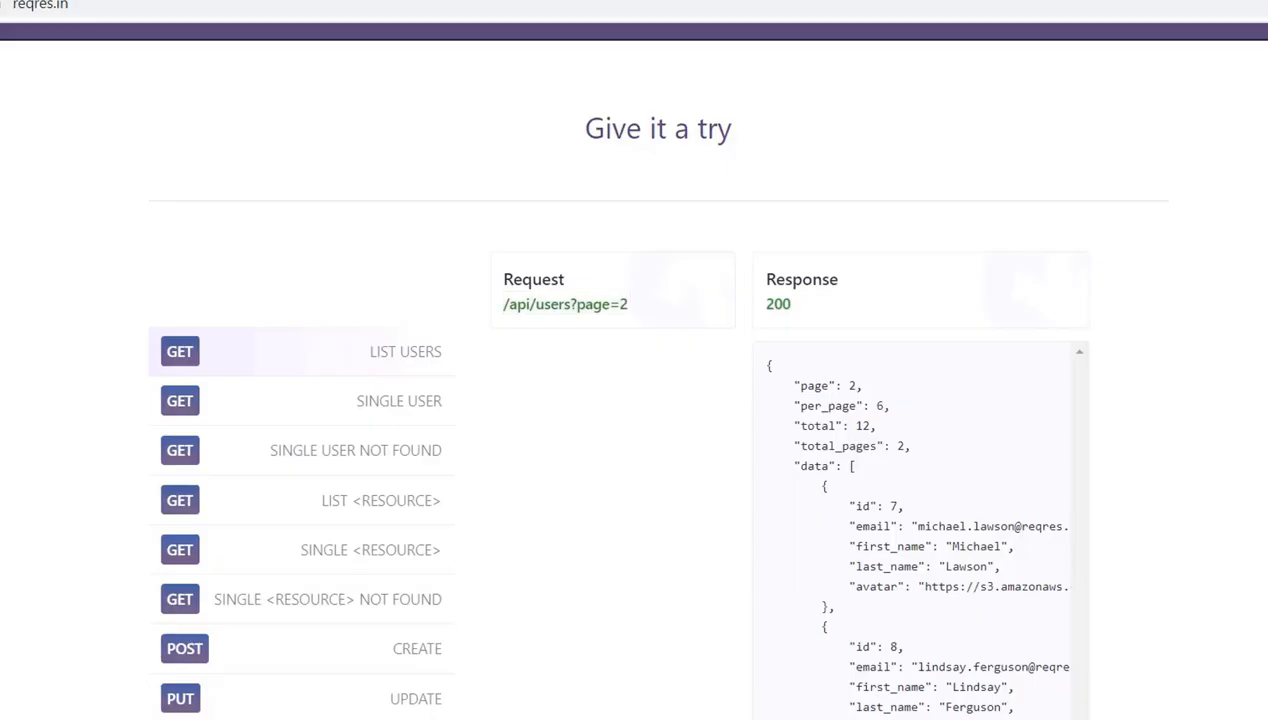
Compare the request path of the SINGLE USER sample on reqres.in with the GetSingleUser URL in Postman
left_click(397, 412)
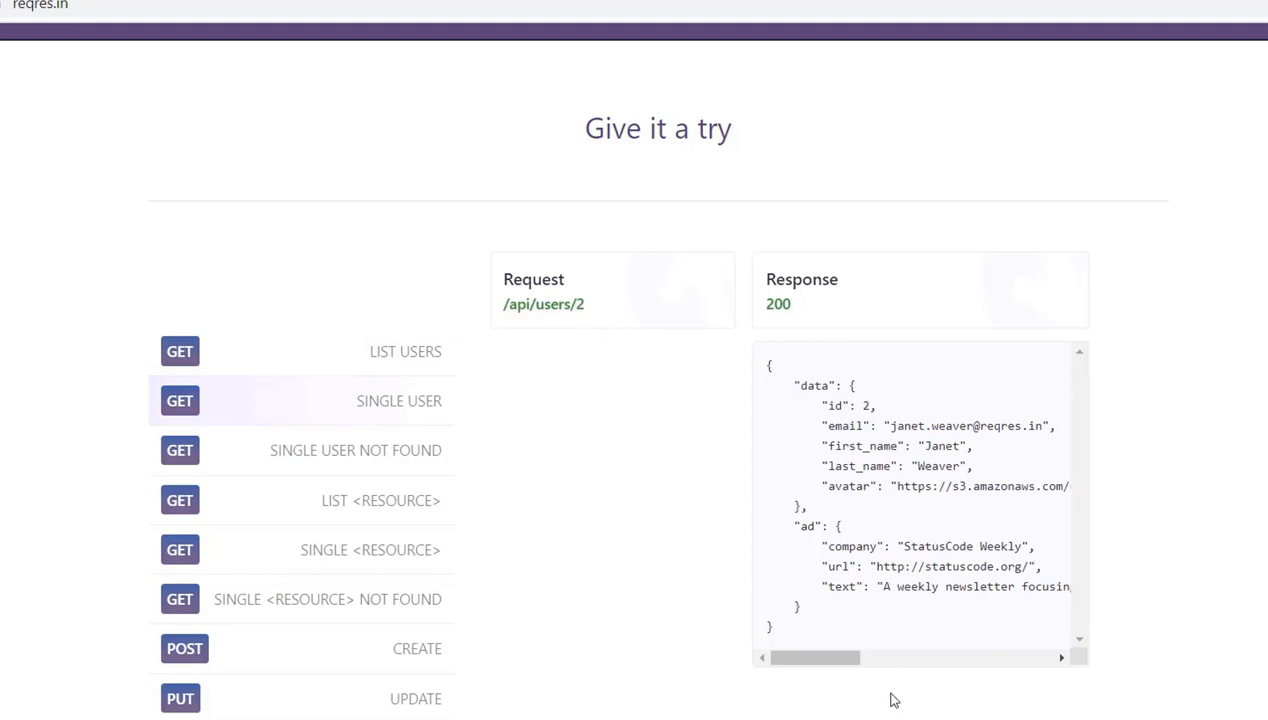
key("alt+Tab")
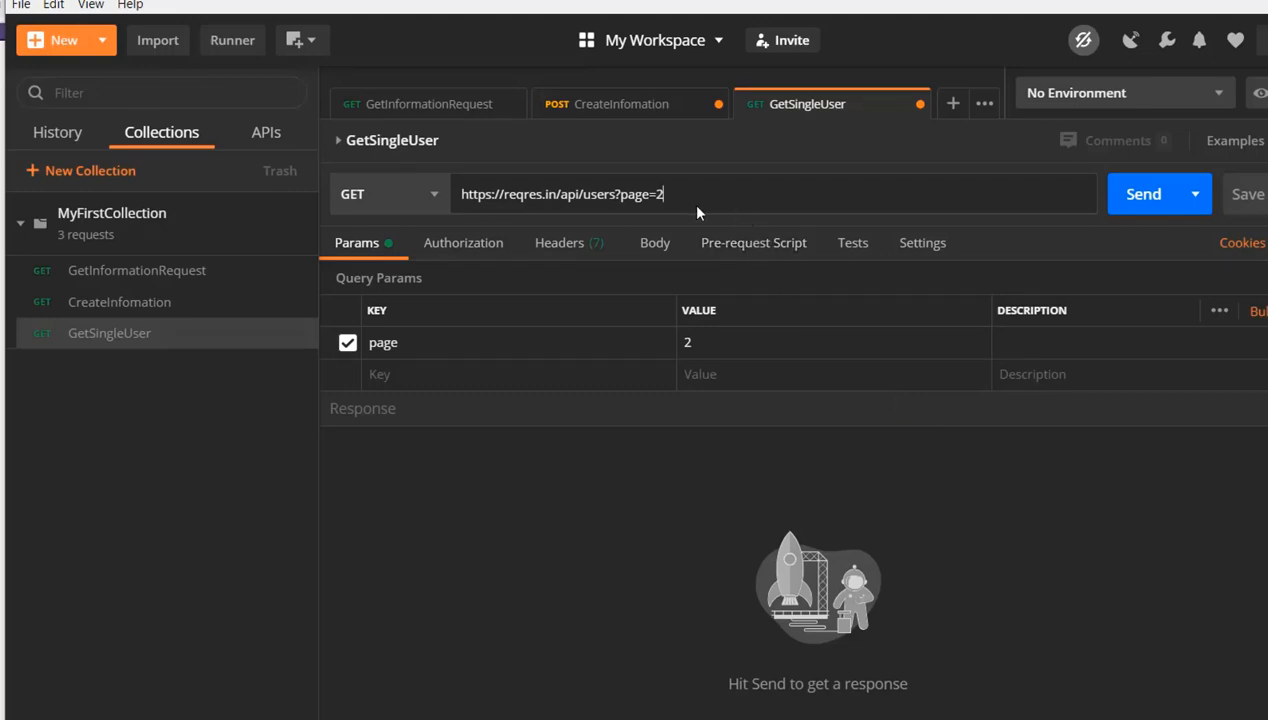
key("alt+Tab")
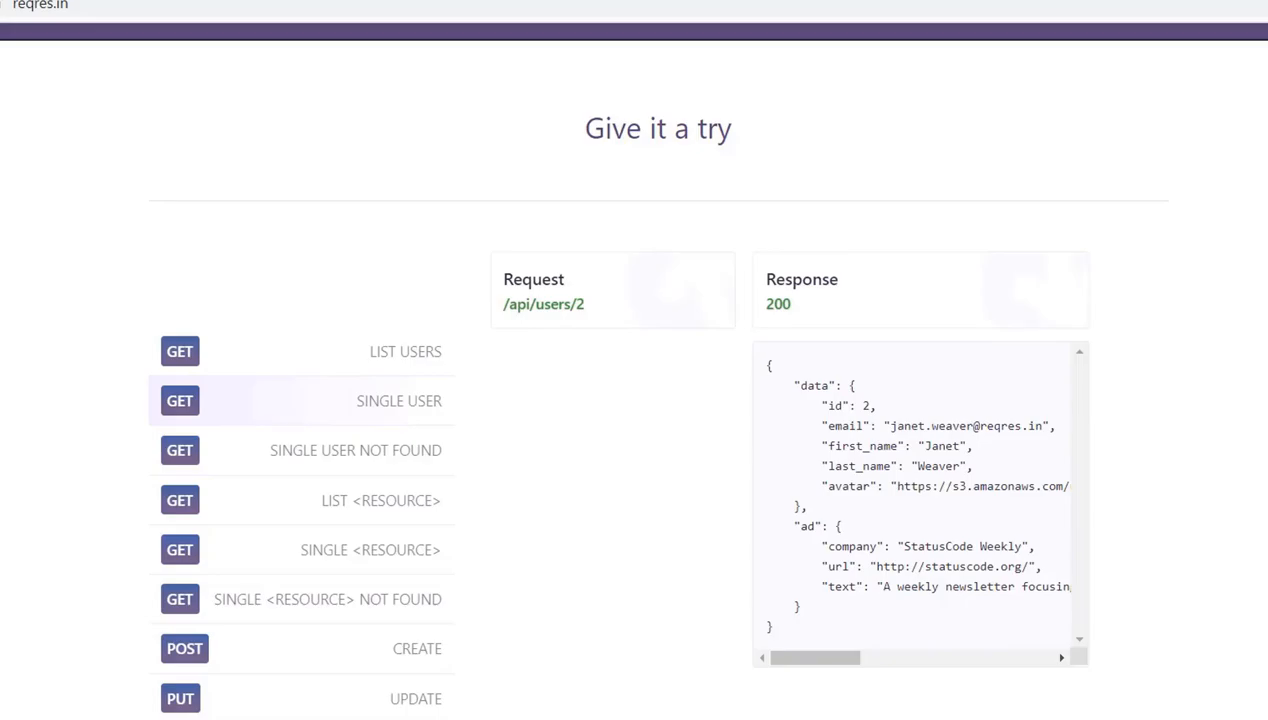
key("alt+Tab")
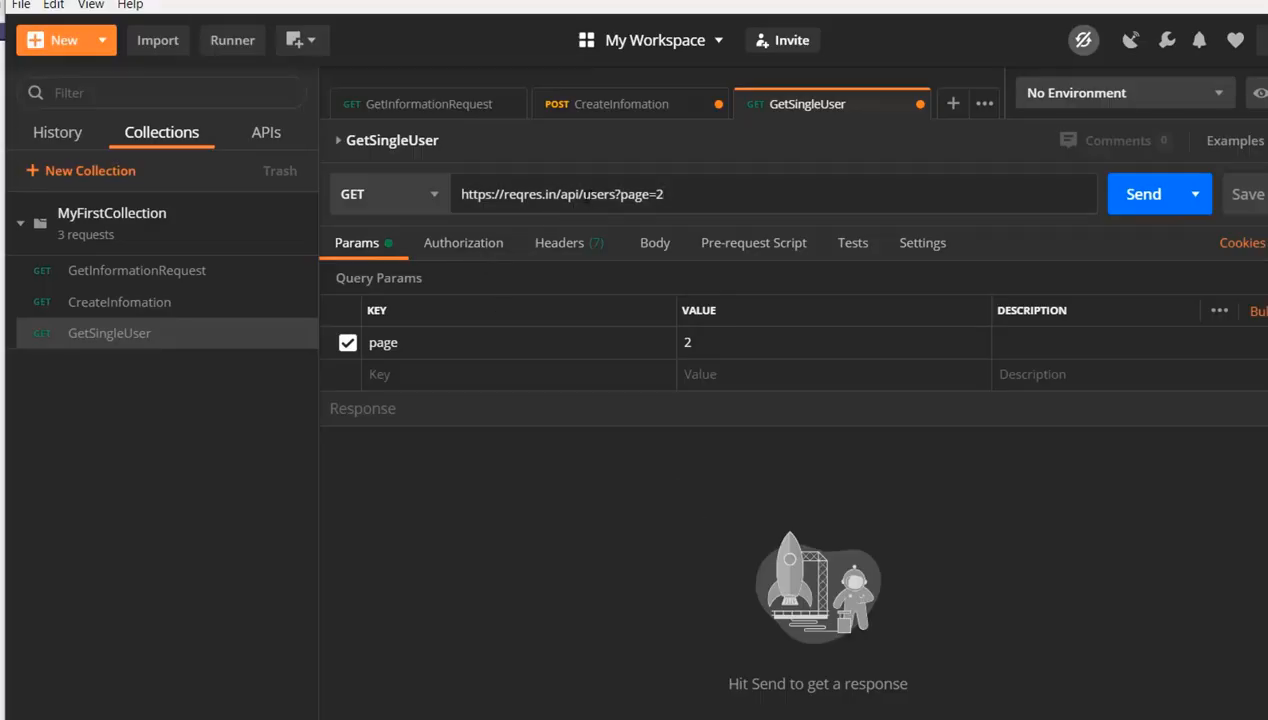
left_click_drag(583, 194, 651, 194)
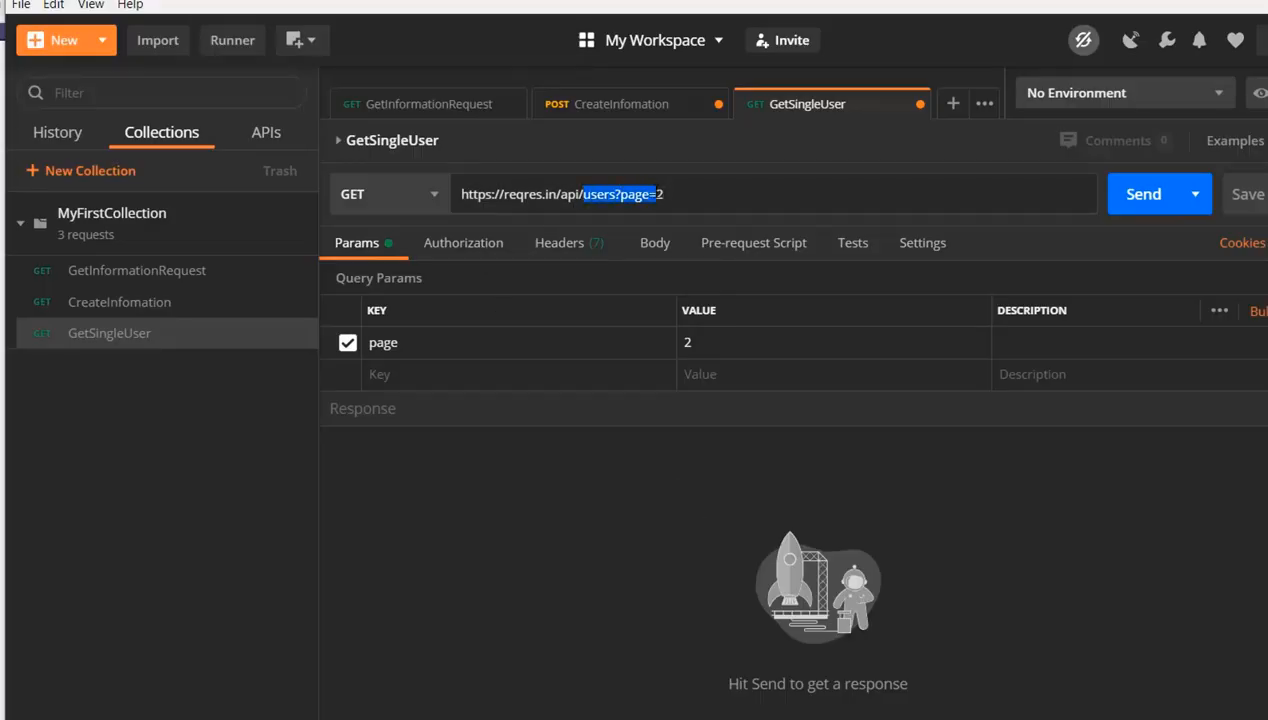
key("BackSpace")
key("Return")
type("use")
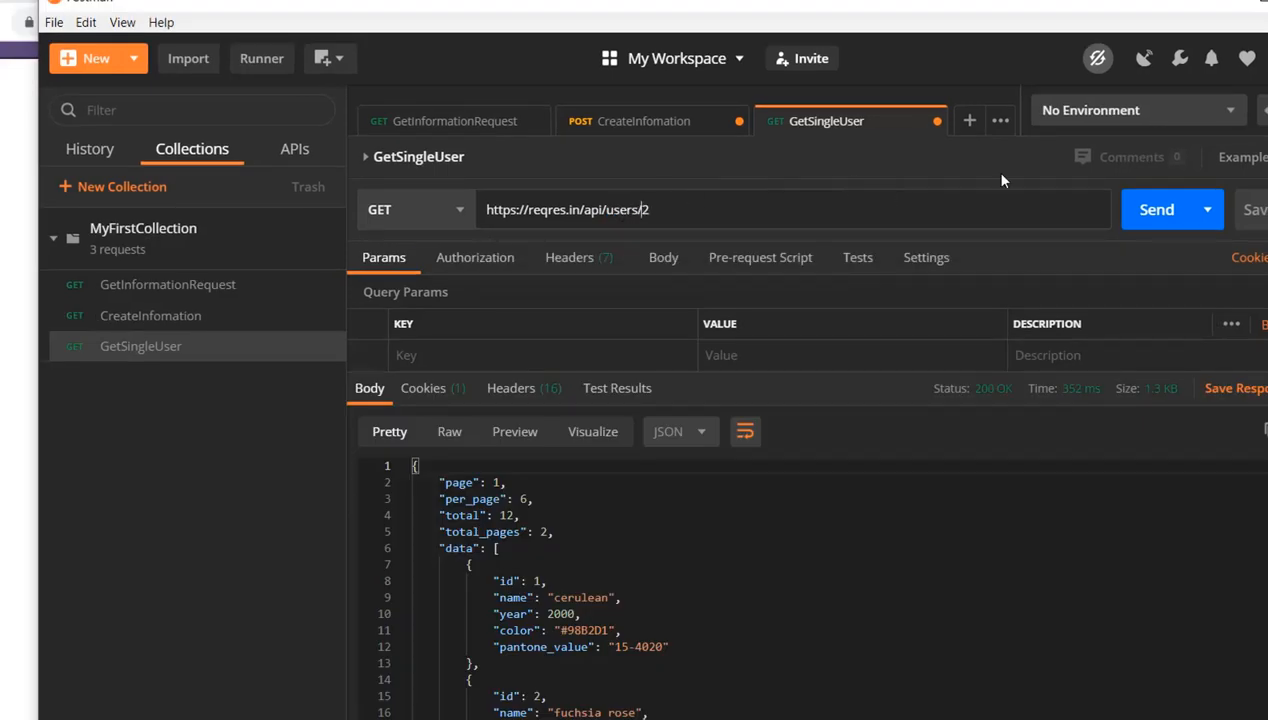
left_click(1184, 222)
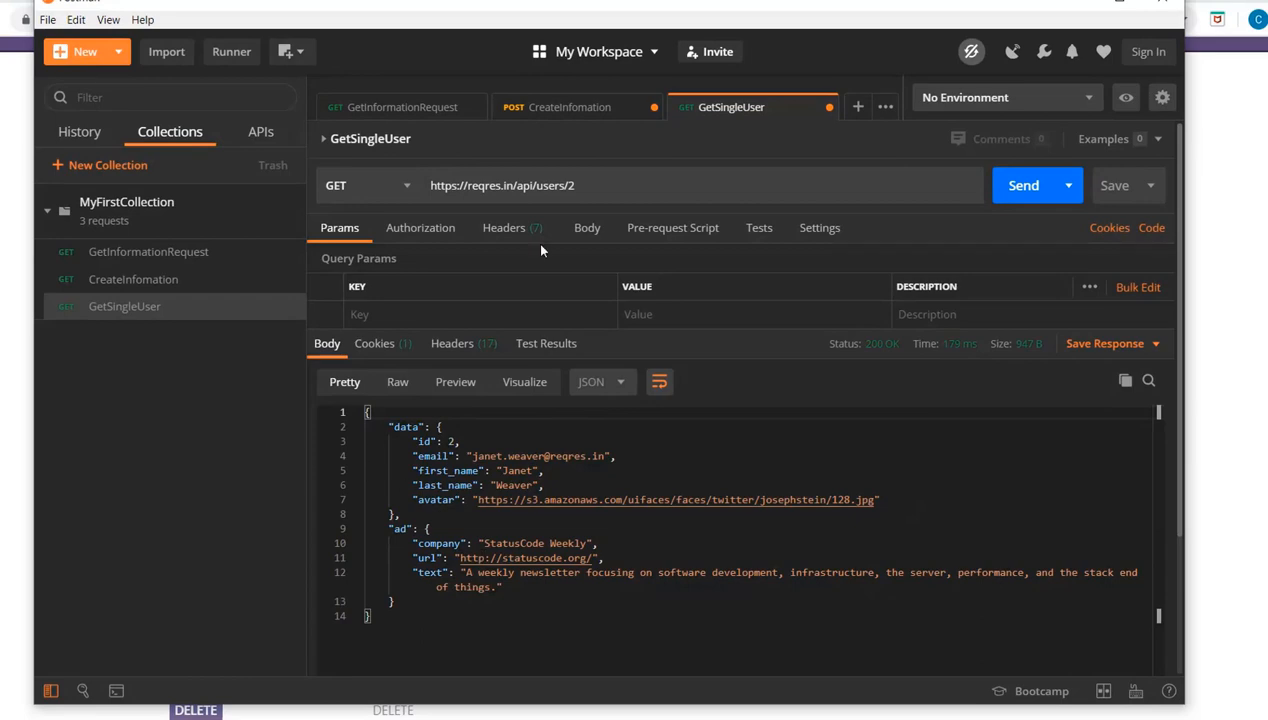
left_click(590, 186)
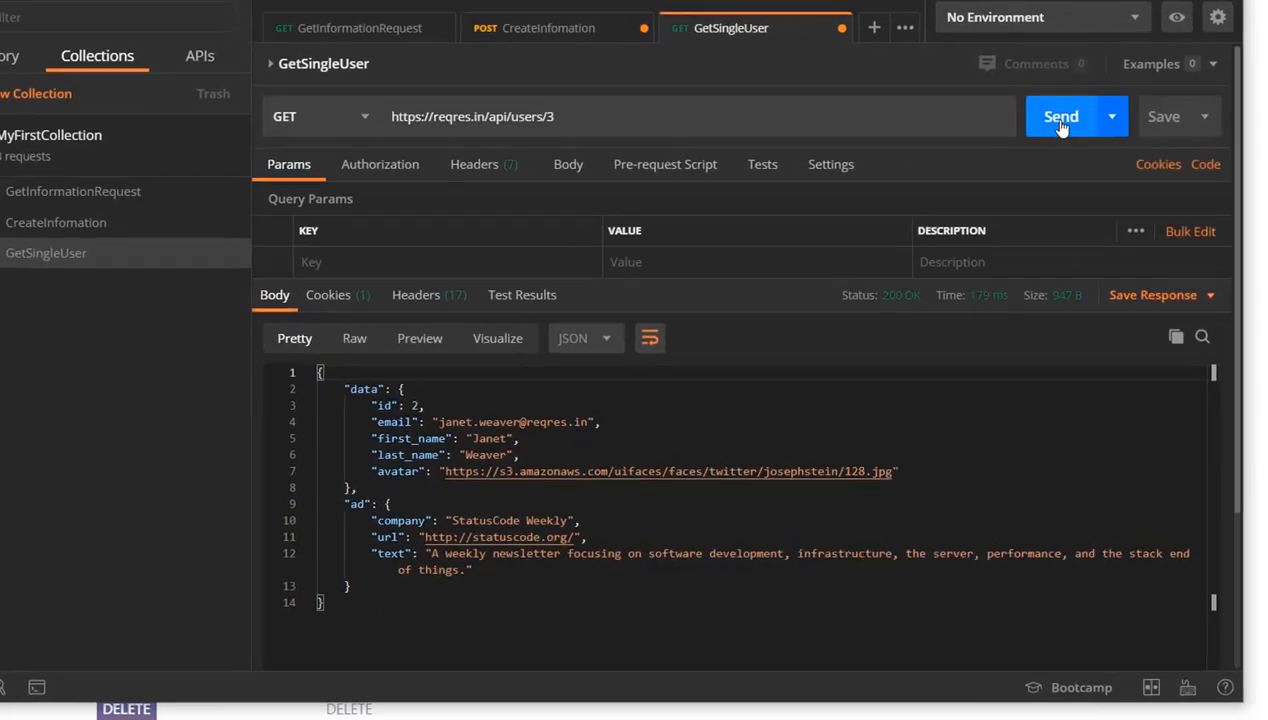
left_click(1012, 193)
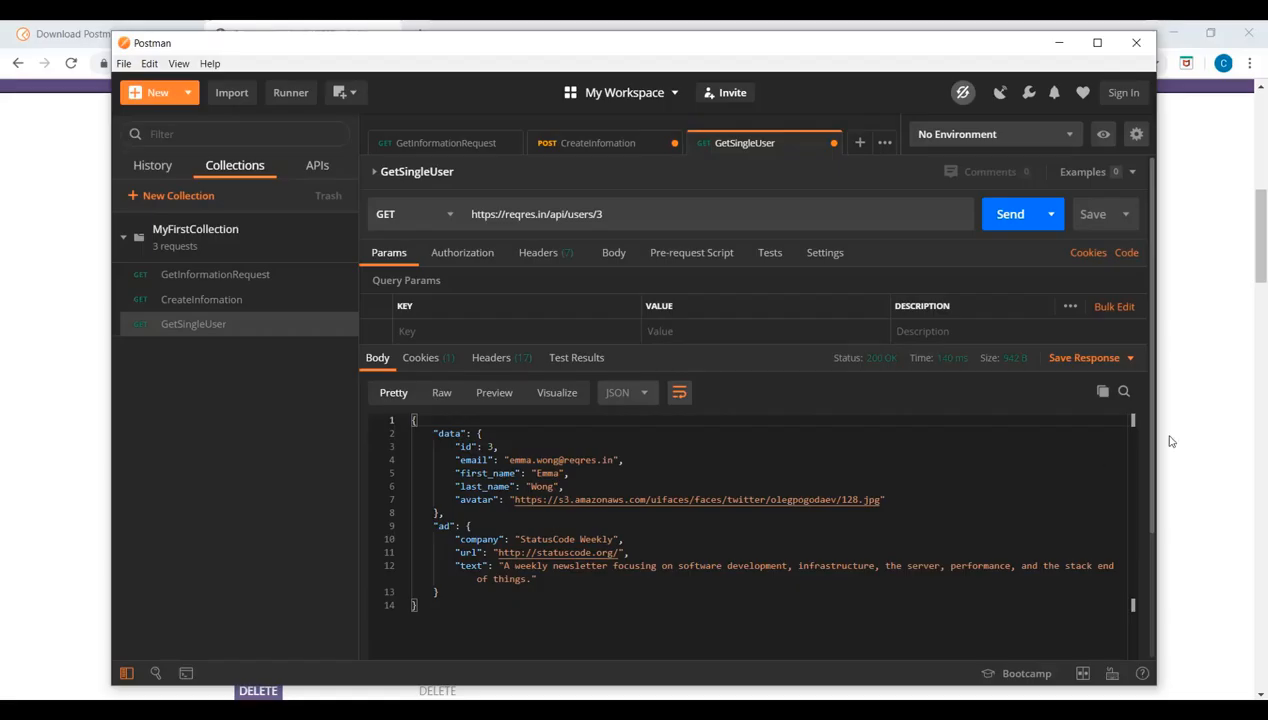
Select the name and job fields in the POST CREATE sample's request body on reqres.in and switch to CreateInfomation in Postman
left_click(1187, 447)
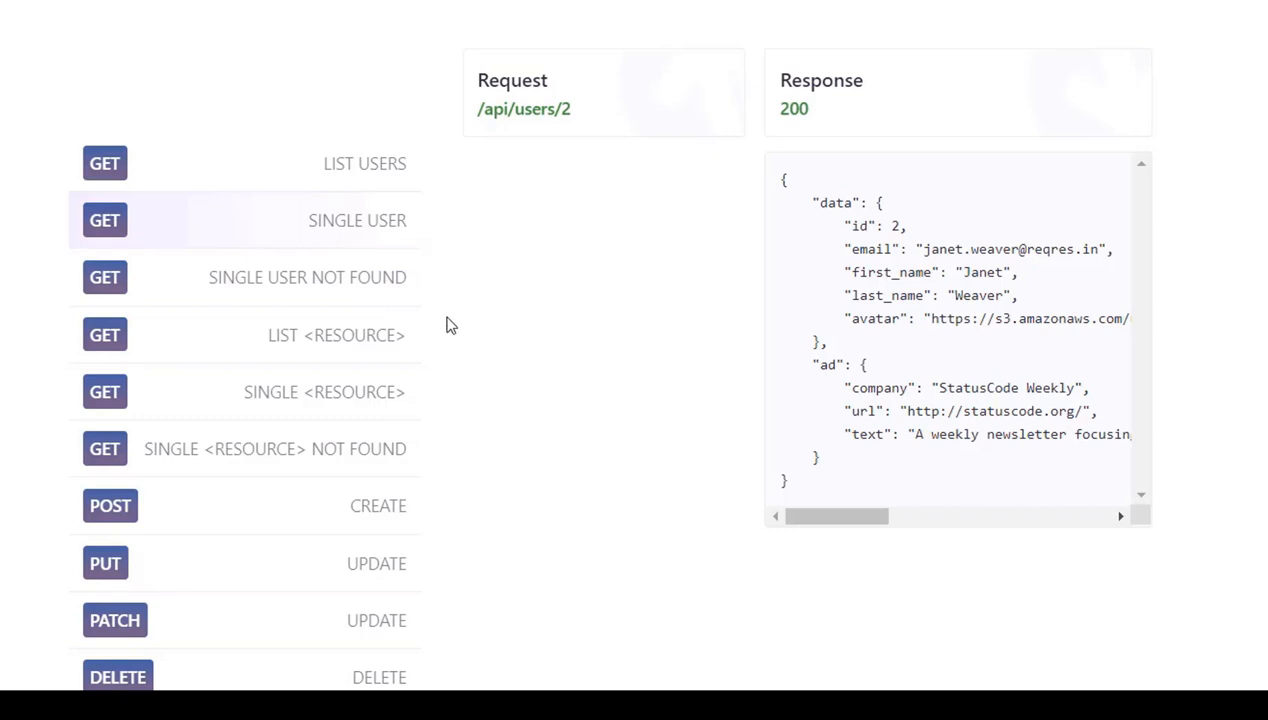
left_click(393, 508)
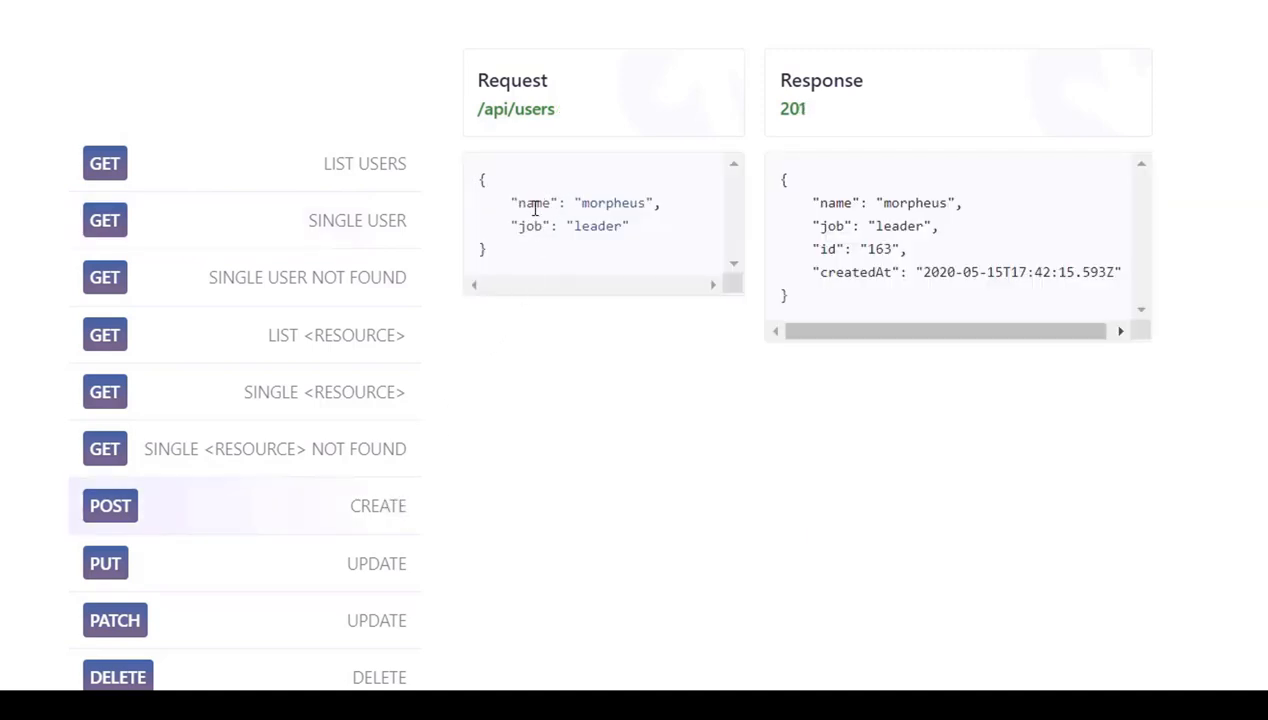
left_click_drag(514, 205, 619, 224)
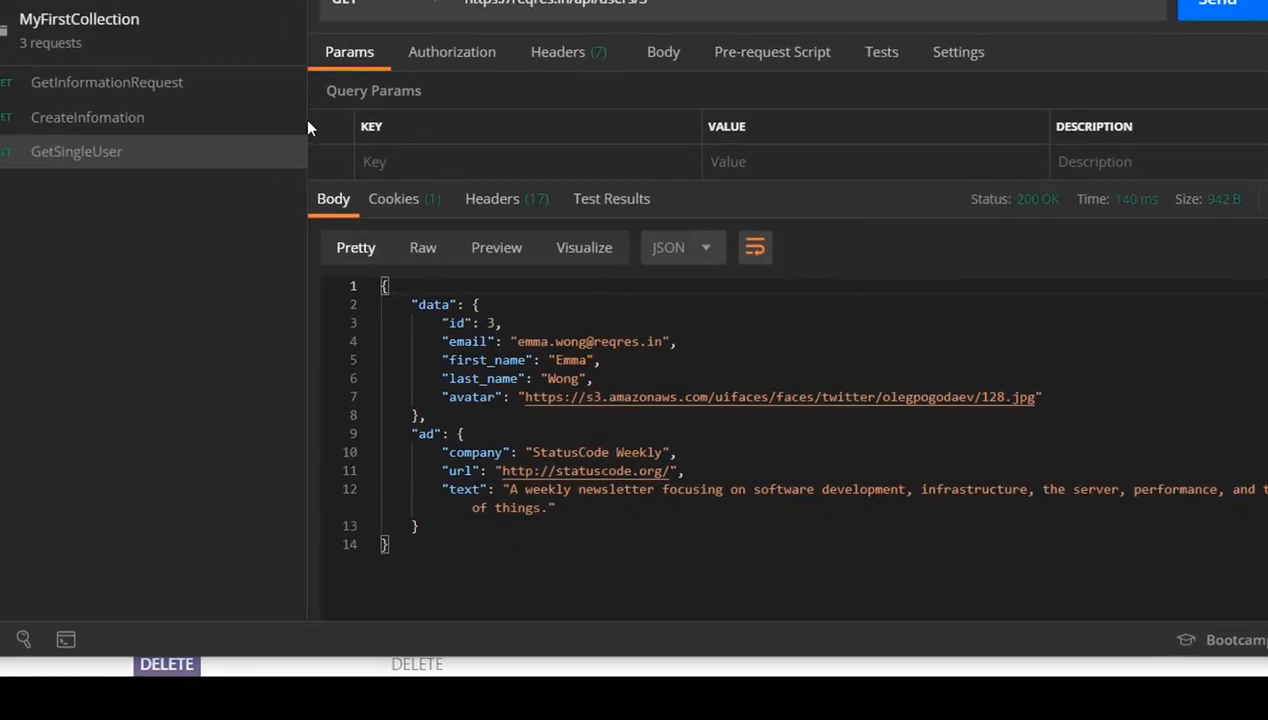
left_click(153, 121)
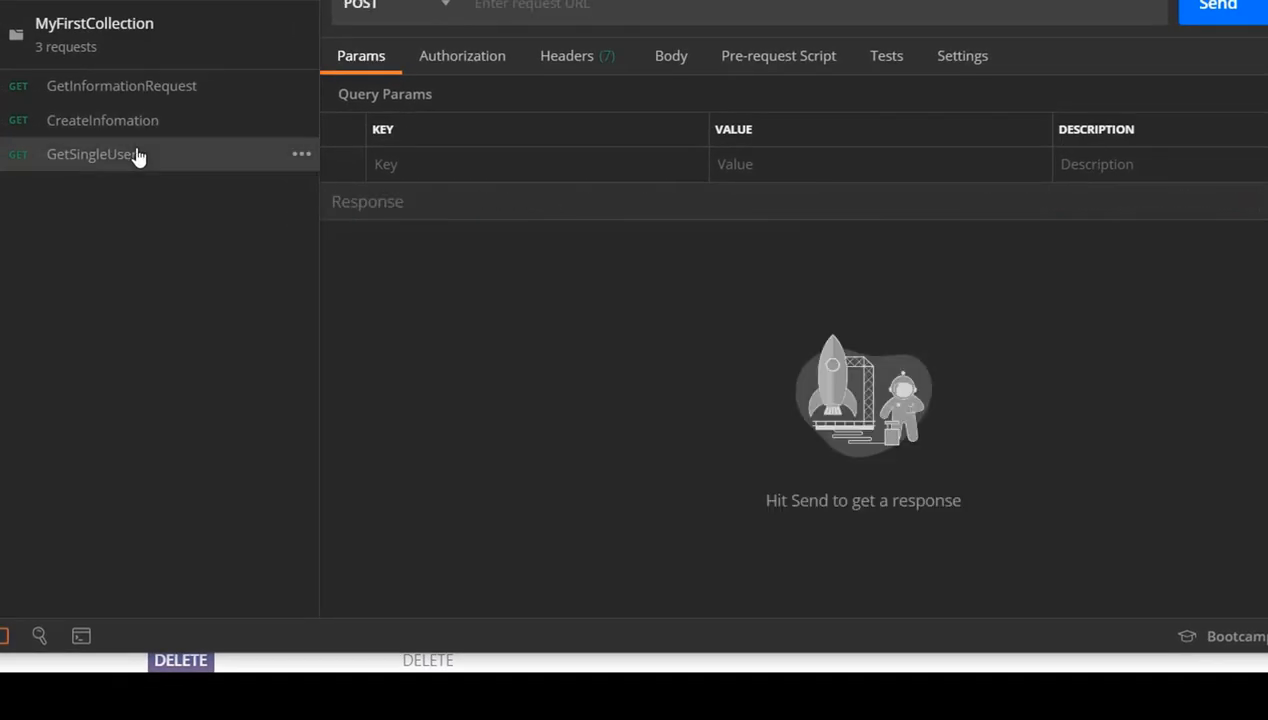
left_click(136, 153)
left_click_drag(694, 7, 468, 3)
key("ctrl+c")
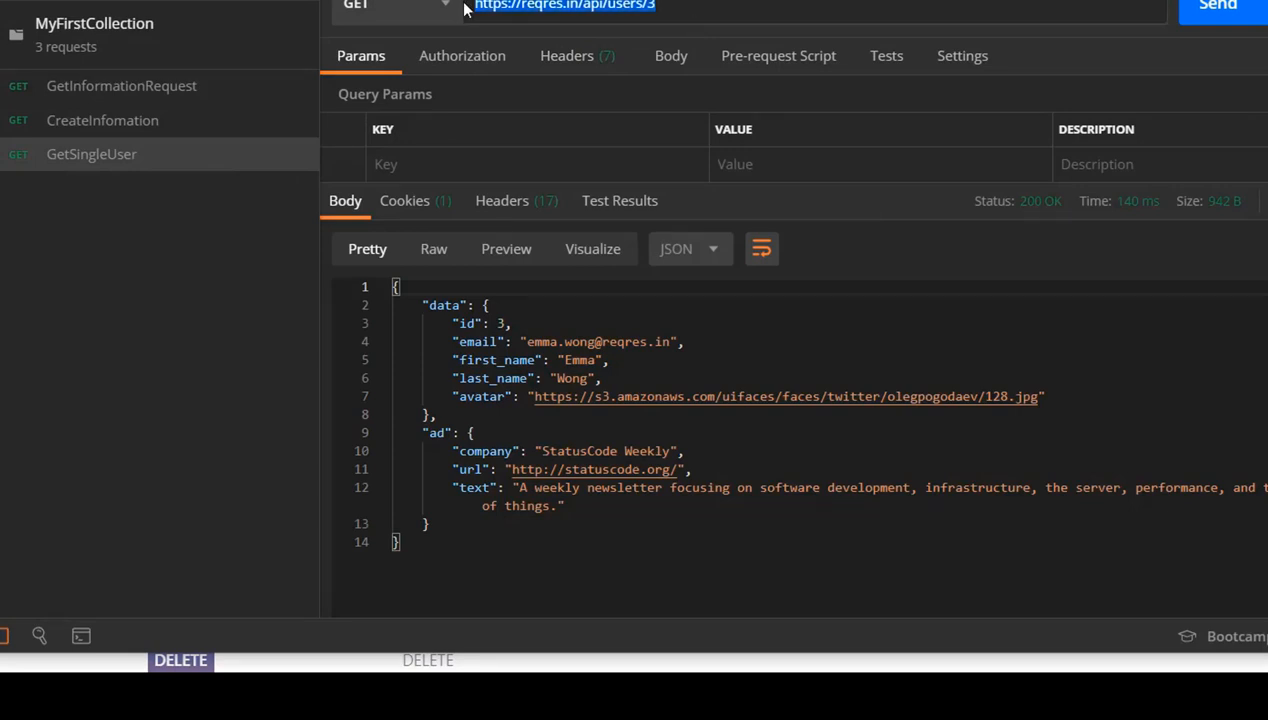
left_click(155, 122)
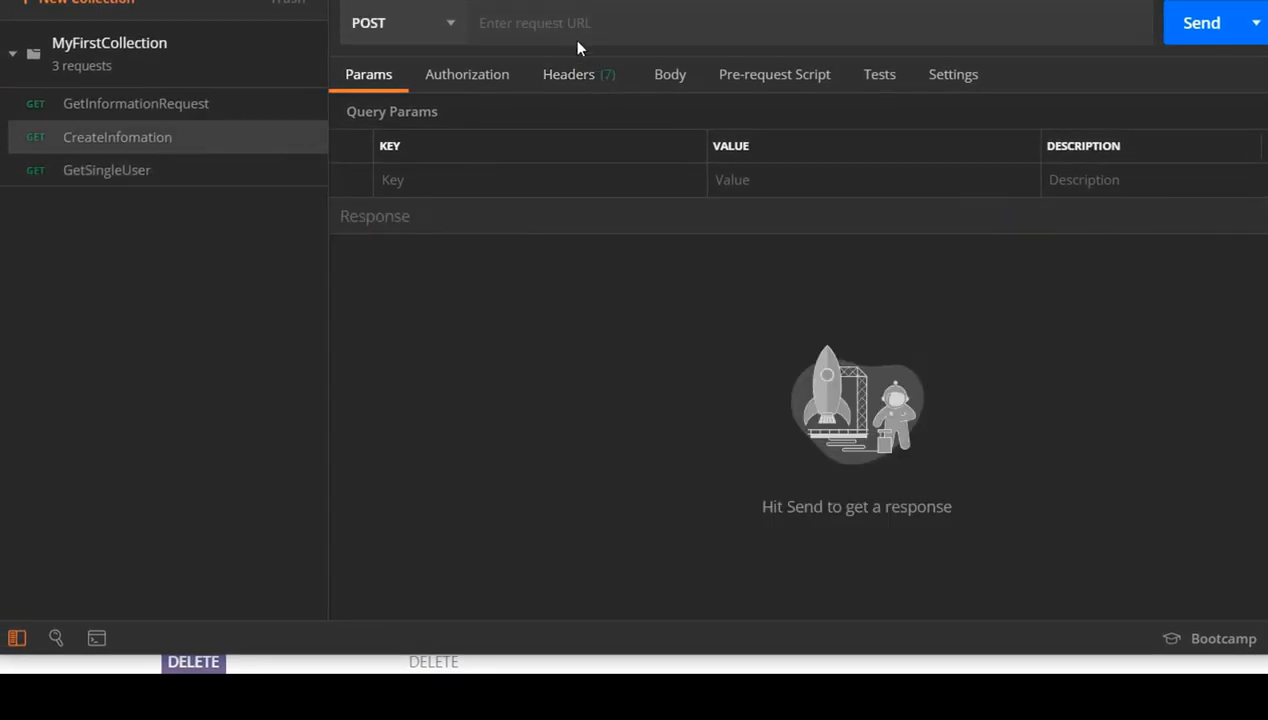
left_click(572, 36)
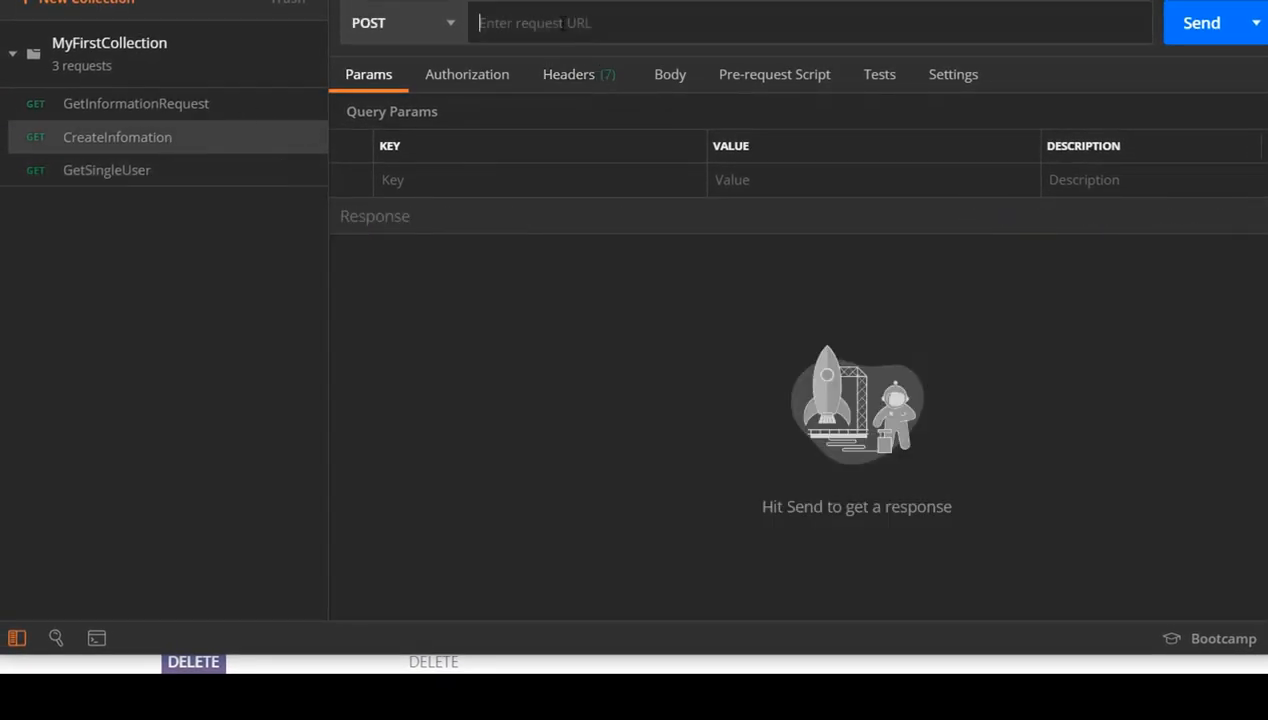
key("ctrl+v")
key("BackSpace")
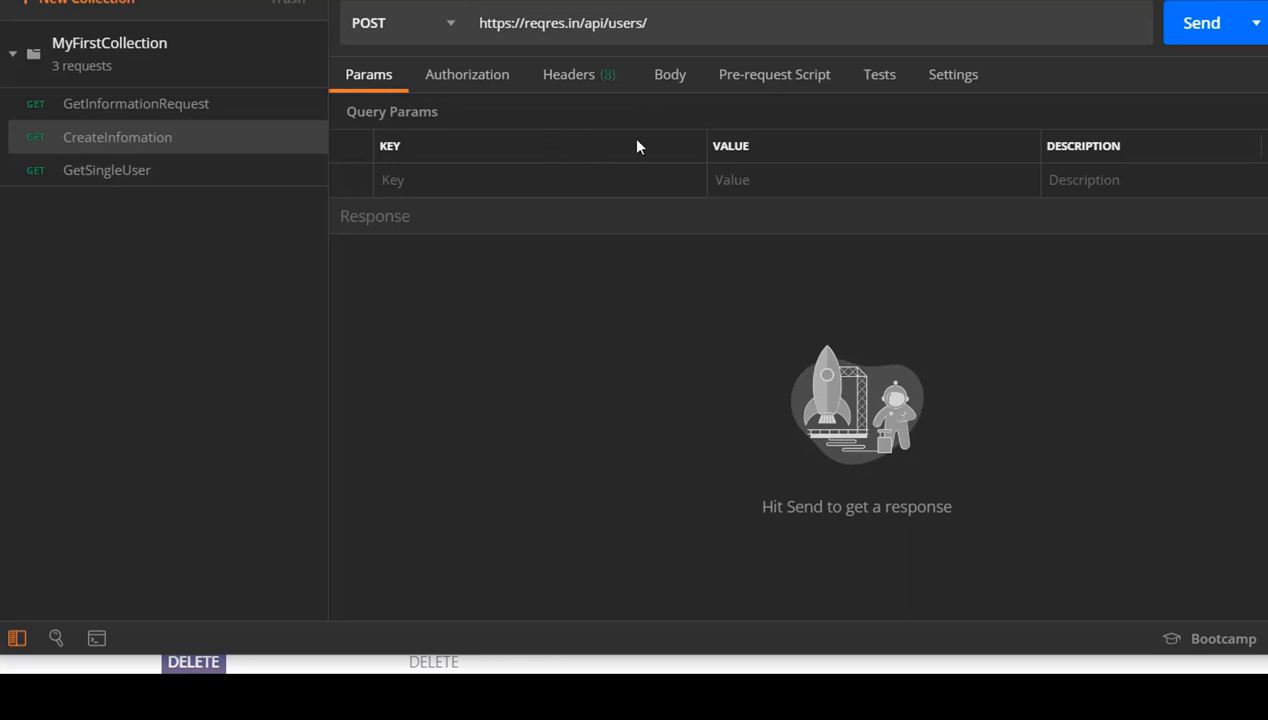
Set the CreateInfomation request body to raw with the JSON format
left_click(670, 75)
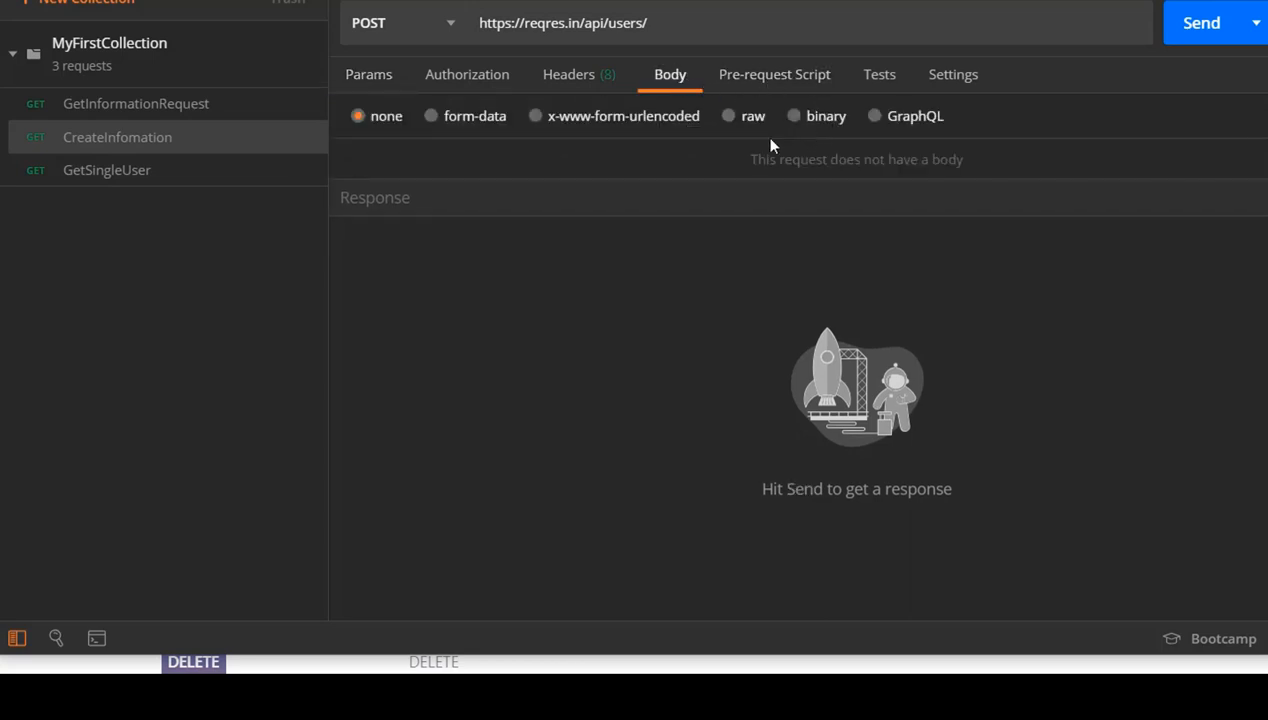
left_click(729, 117)
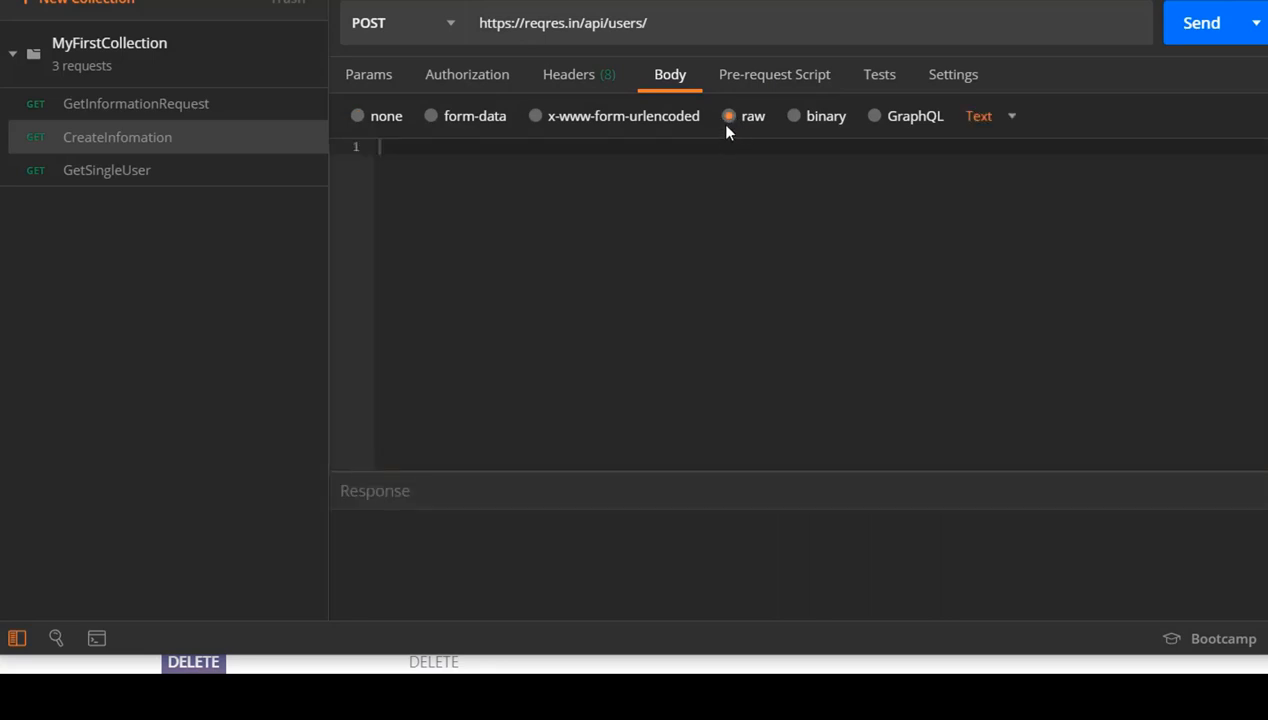
left_click(1011, 122)
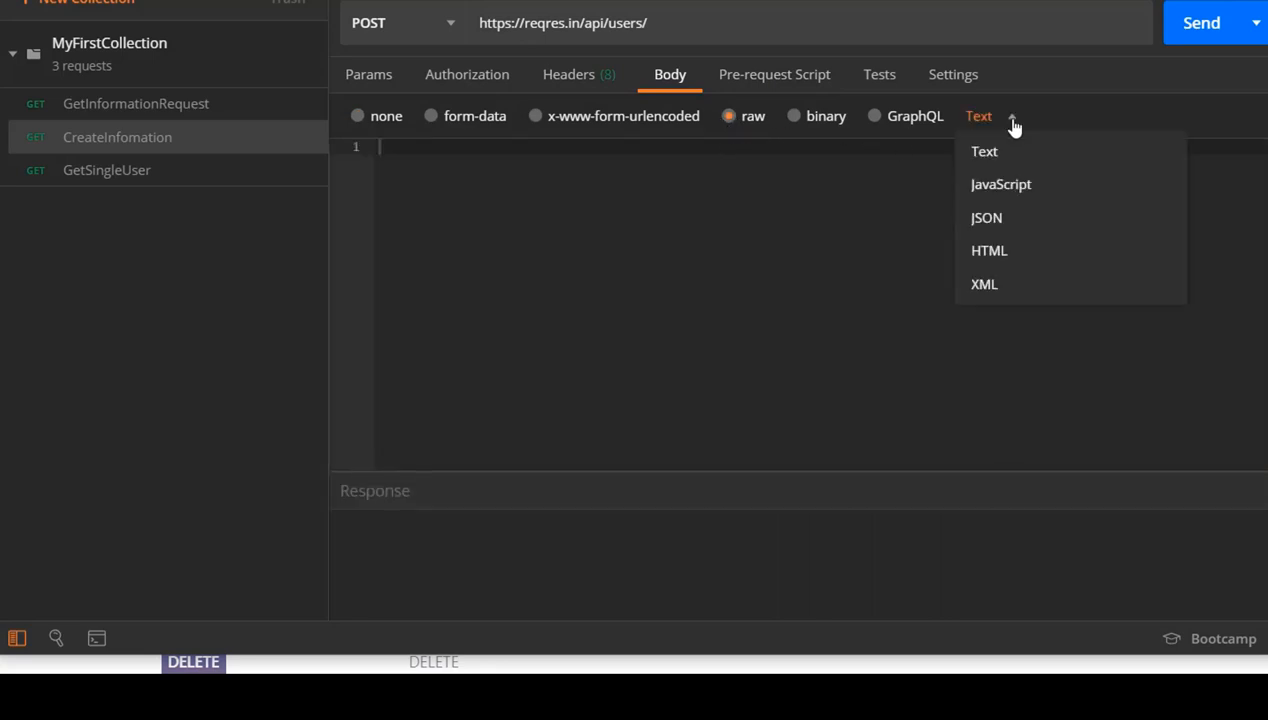
left_click(988, 222)
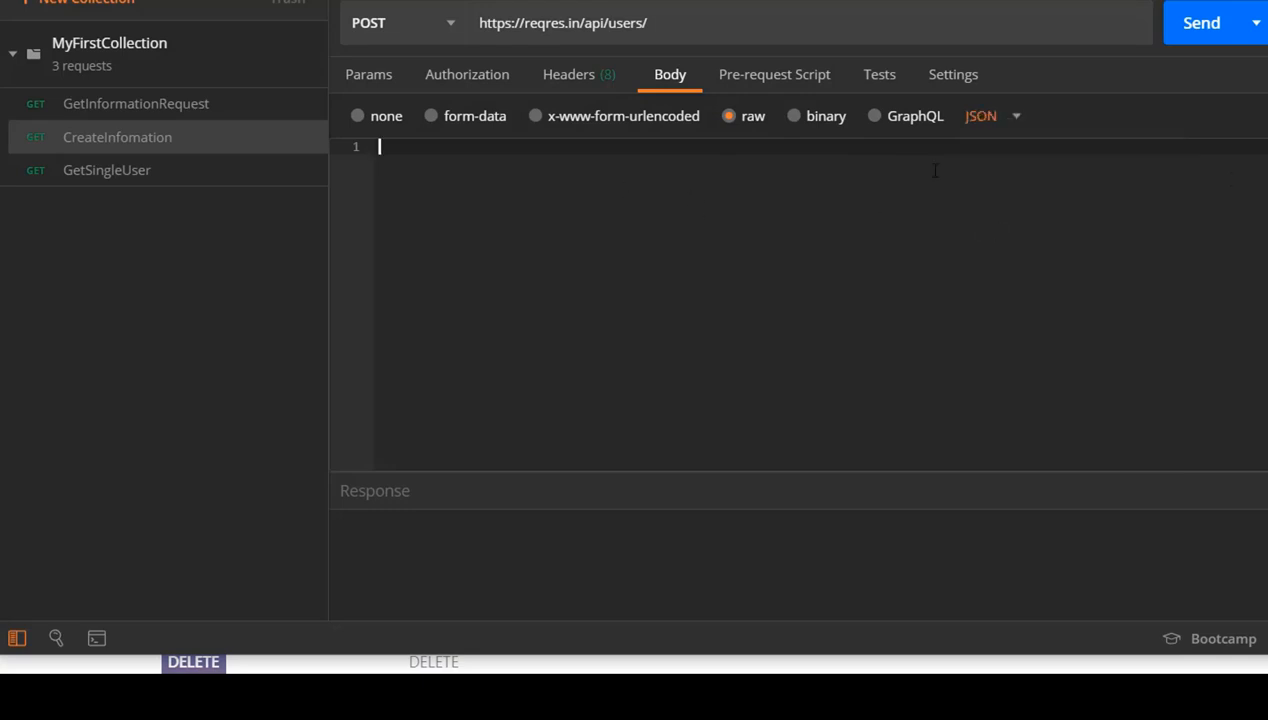
Copy the full request body of the POST CREATE sample on reqres.in into CreateInfomation's JSON body in Postman
key("alt+Tab")
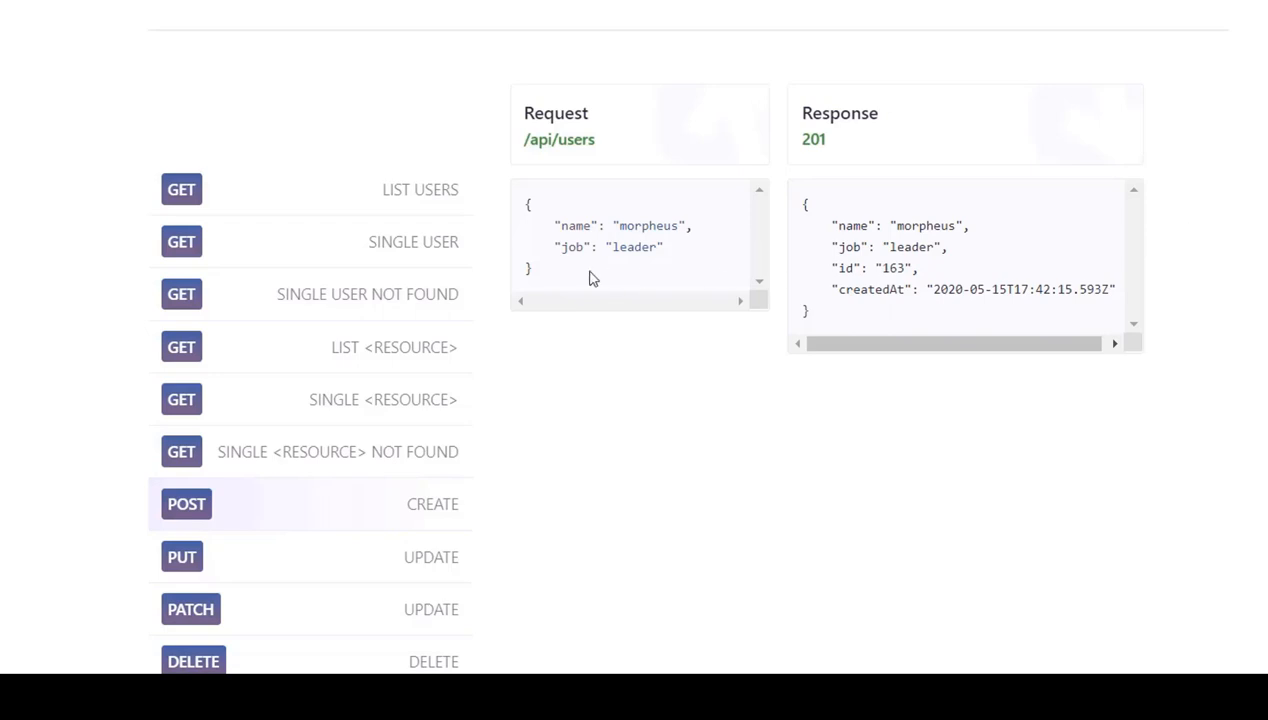
left_click_drag(563, 278, 517, 215)
key("ctrl+c")
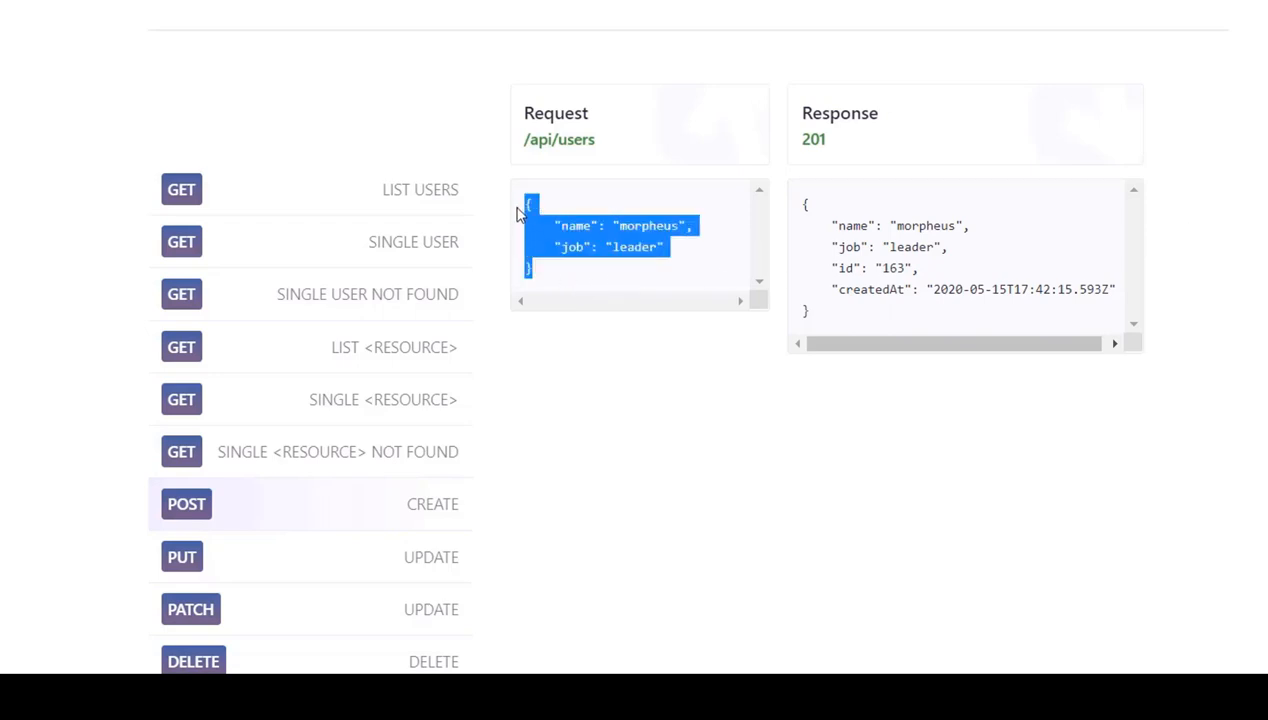
key("alt+Tab")
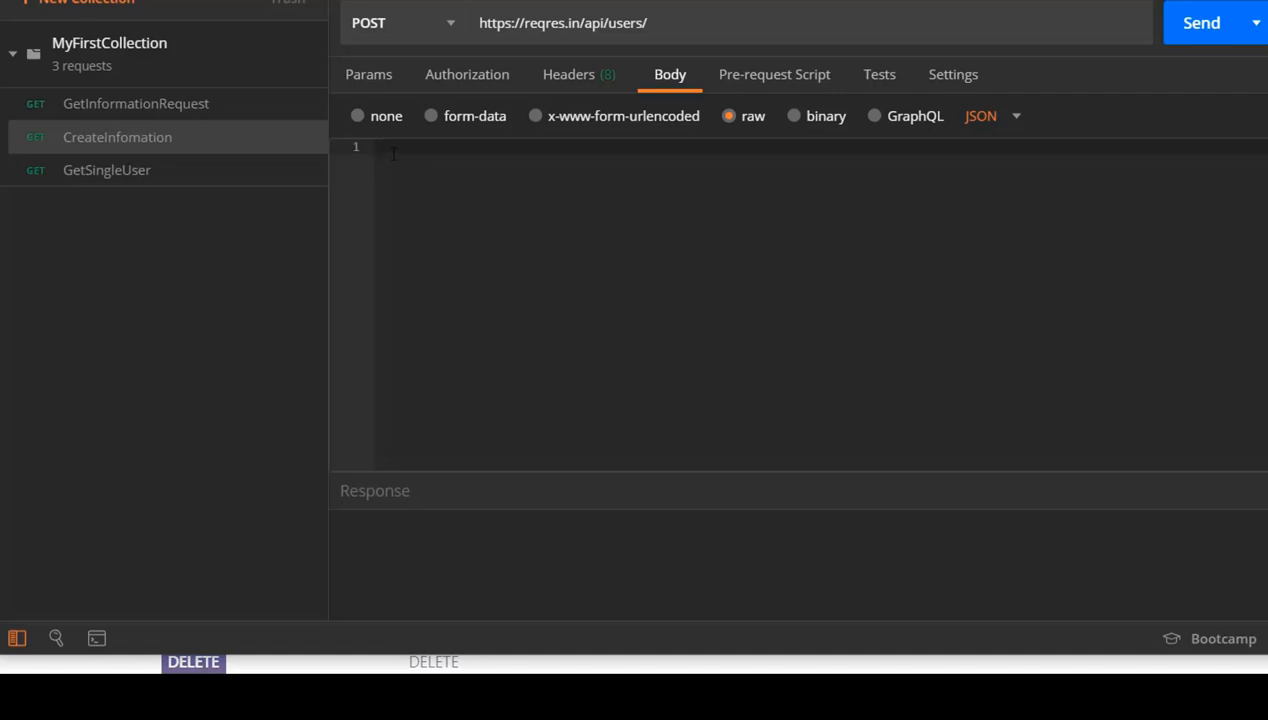
key("ctrl+v")
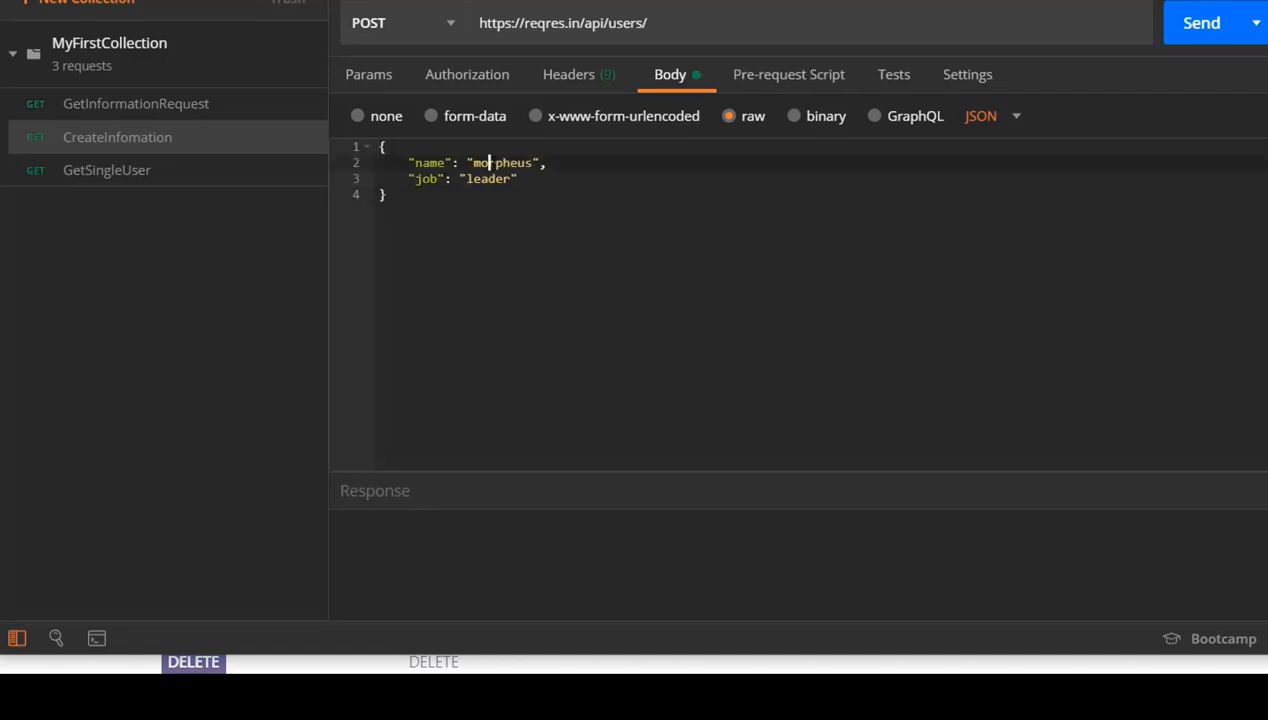
Replace the name value in the JSON body with a test person's name and change the job to "Test leader"
double_click(485, 162)
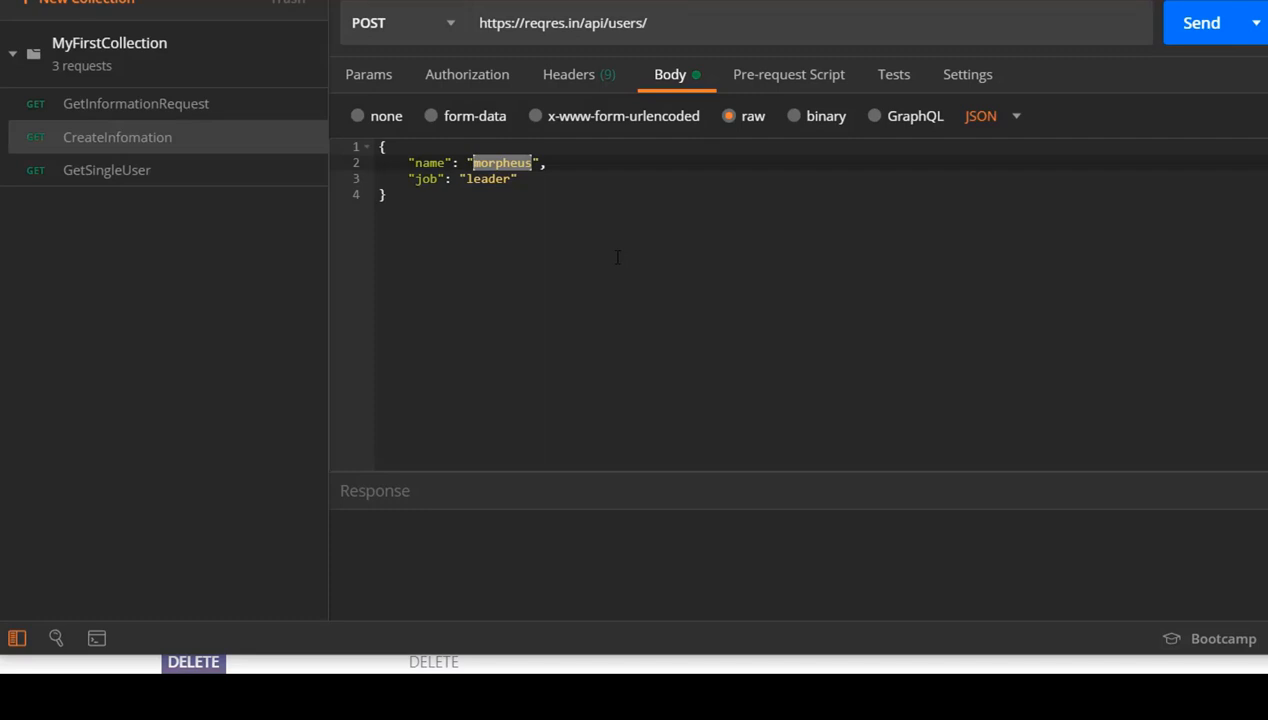
type("Joey")
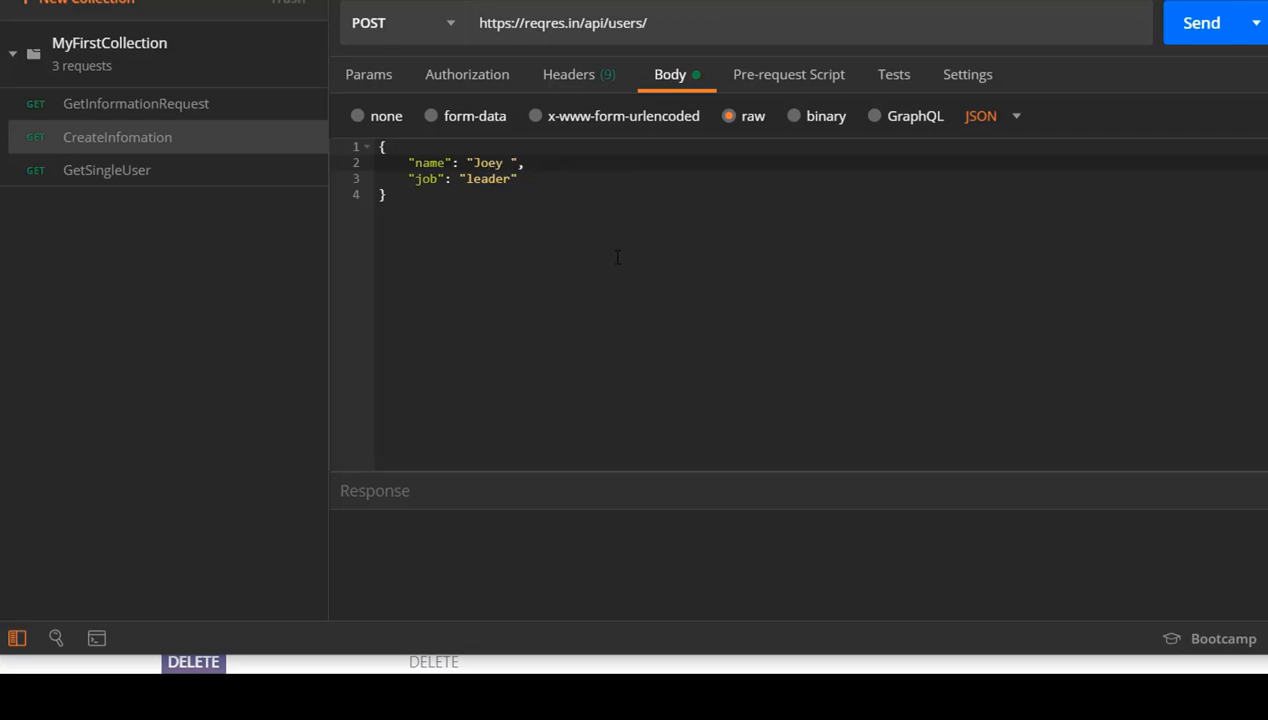
type(" Test")
double_click(487, 178)
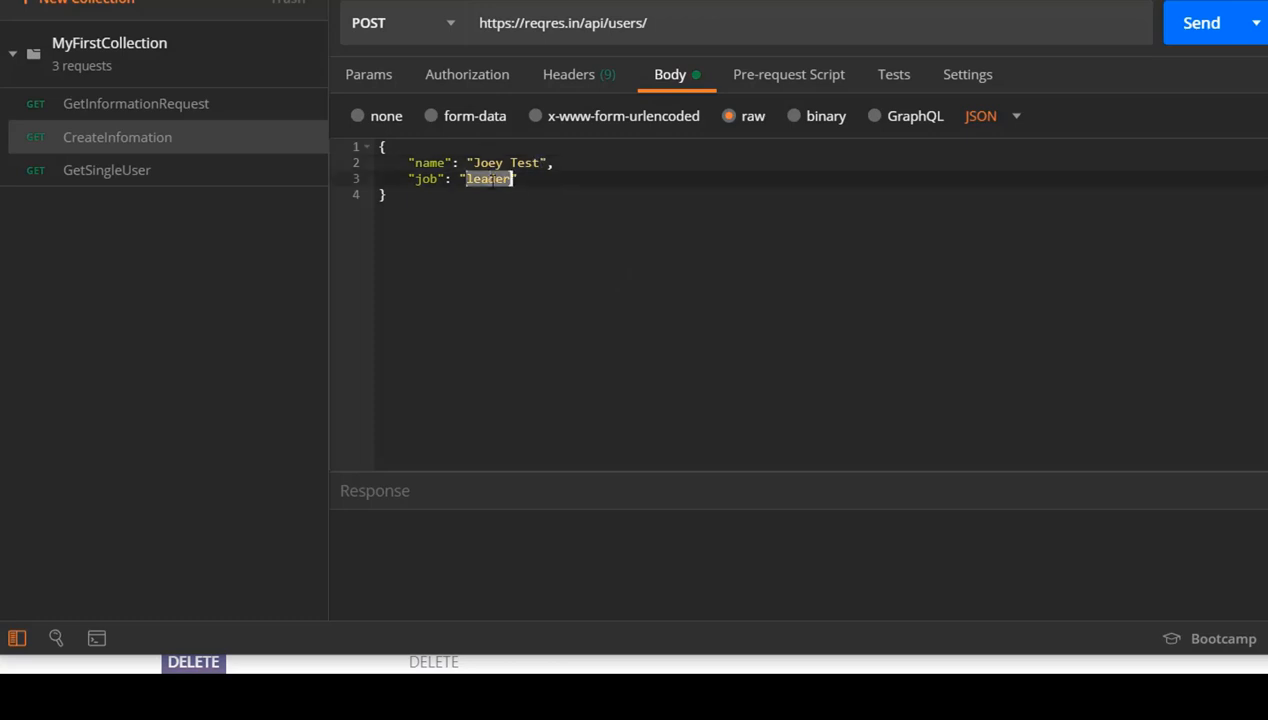
left_click(473, 179)
key("Right")
key("Right")
key("Right")
key("Right")
key("Right")
key("Left")
key("Left")
key("Left")
key("Left")
key("Left")
type("Test")
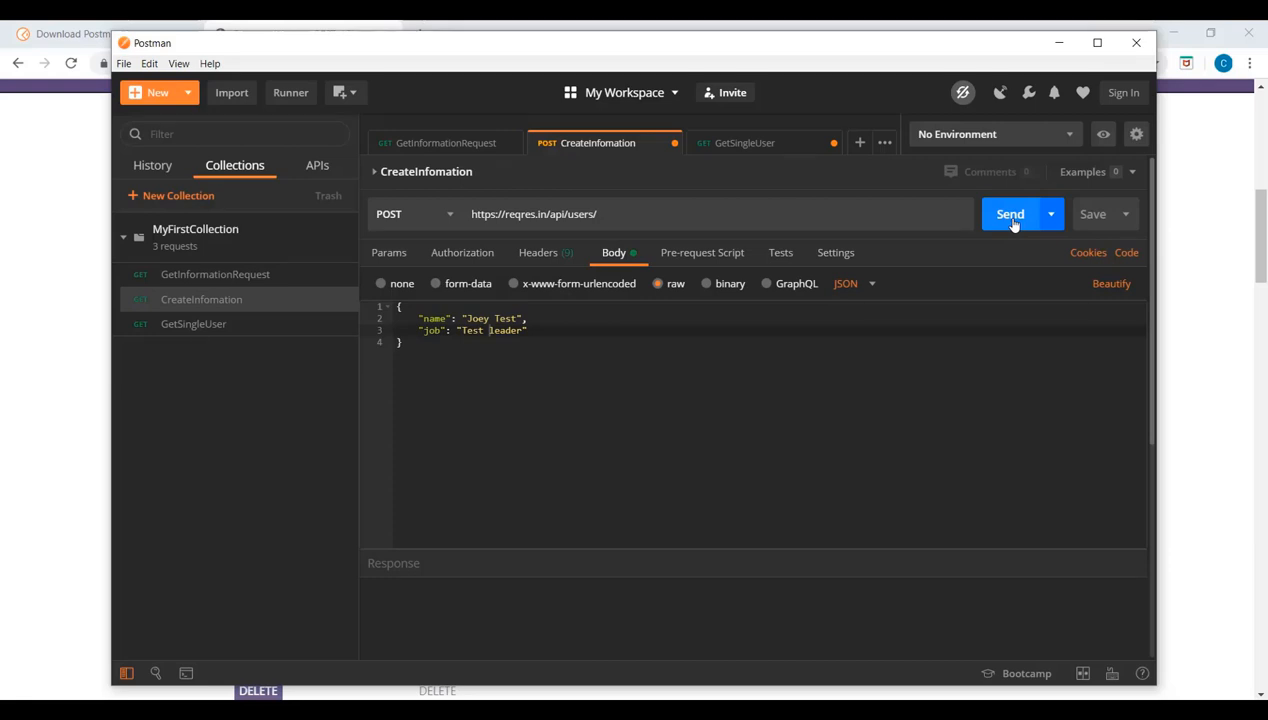
Send the CreateInfomation request and examine the response status, id, createdAt, name and job fields
left_click(1012, 216)
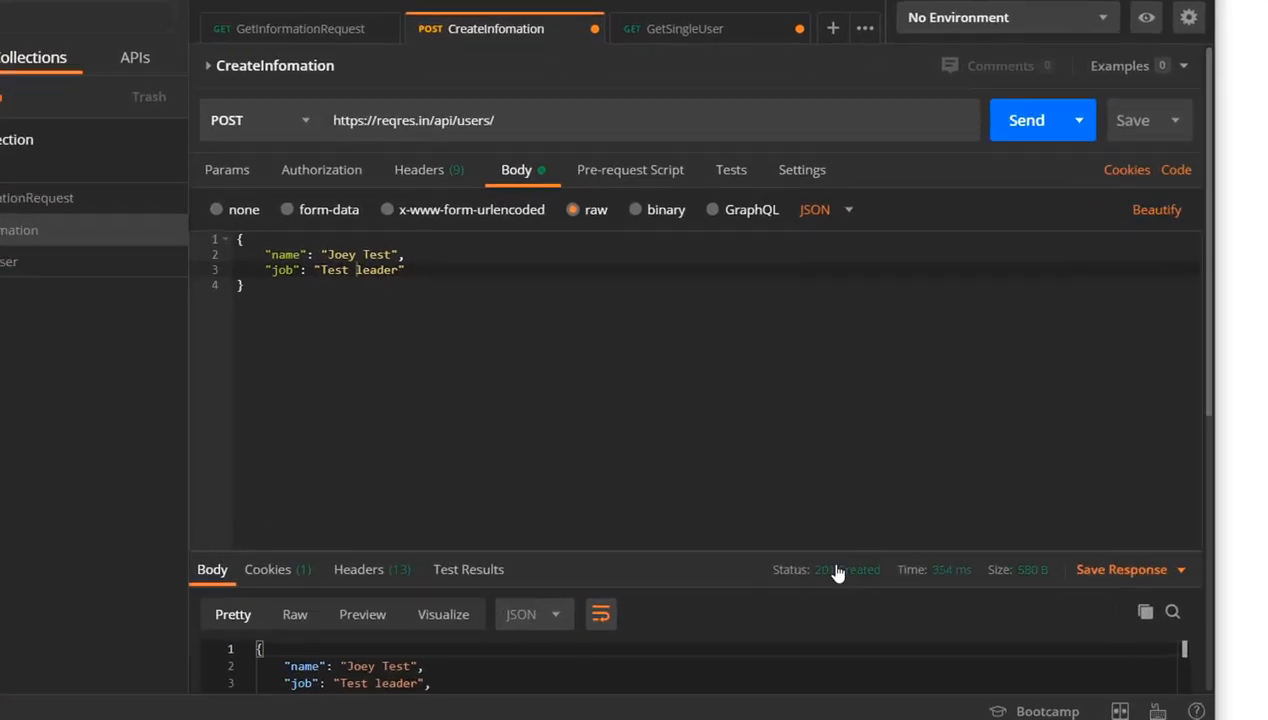
mouse_move(809, 568)
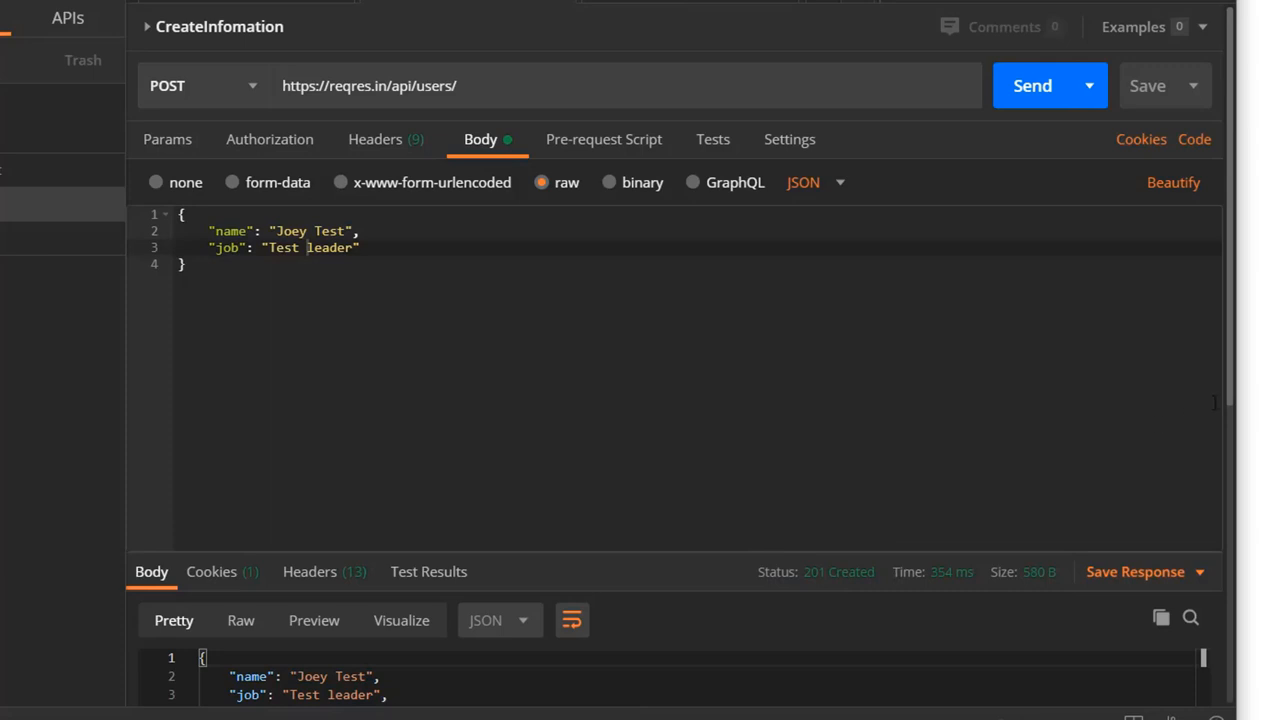
left_click_drag(1232, 390, 1245, 502)
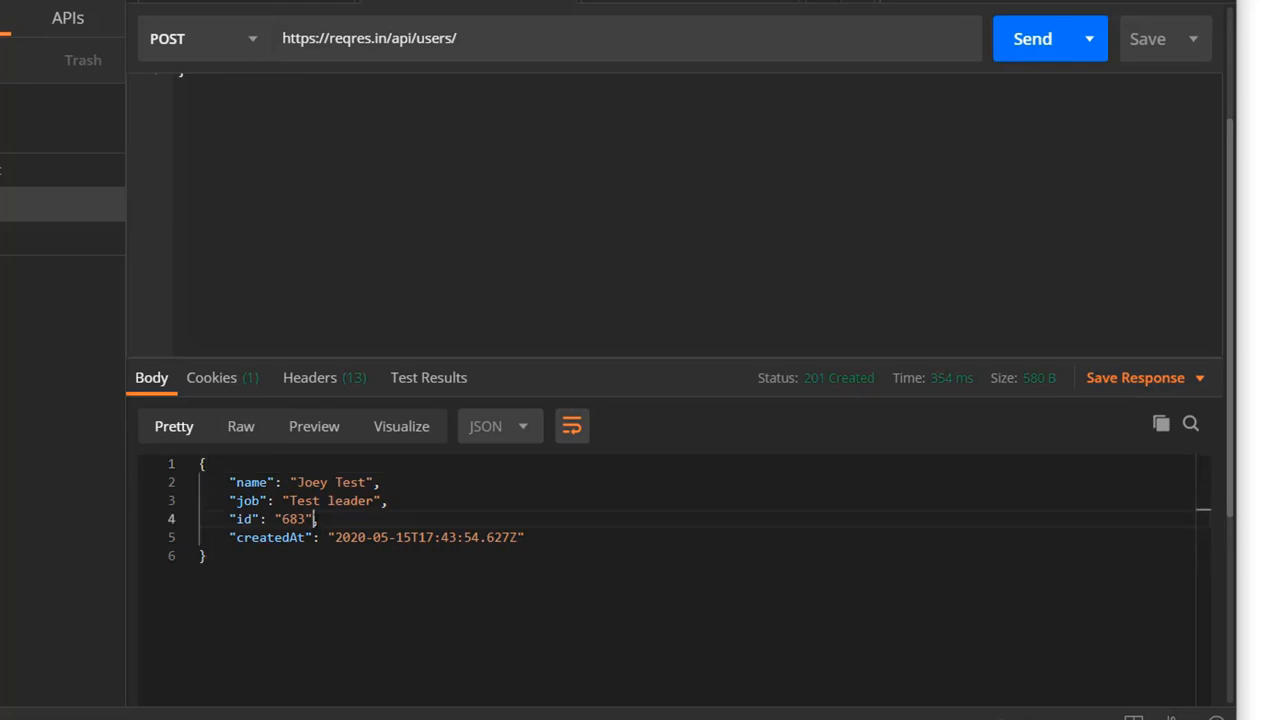
left_click_drag(318, 519, 236, 519)
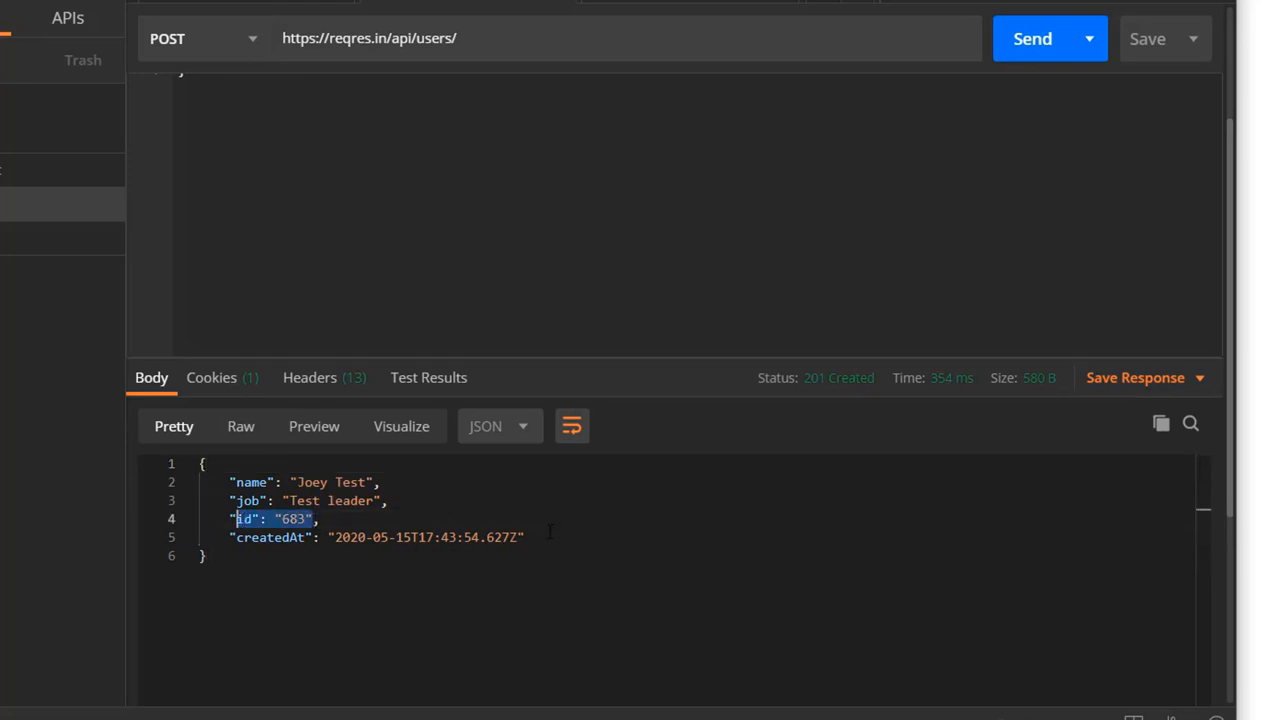
left_click_drag(548, 537, 291, 538)
left_click_drag(388, 500, 200, 463)
left_click_drag(279, 556, 188, 470)
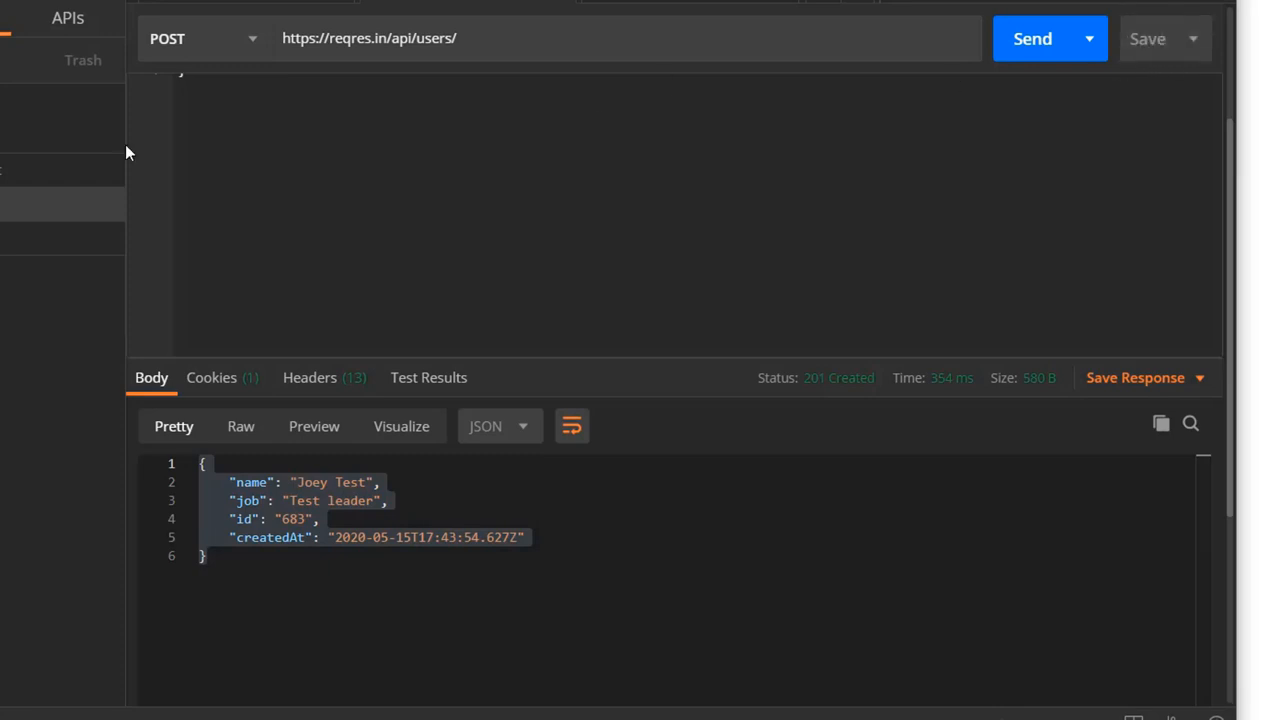
Add a new request named UpdateUser to MyFirstCollection
left_click(1, 176)
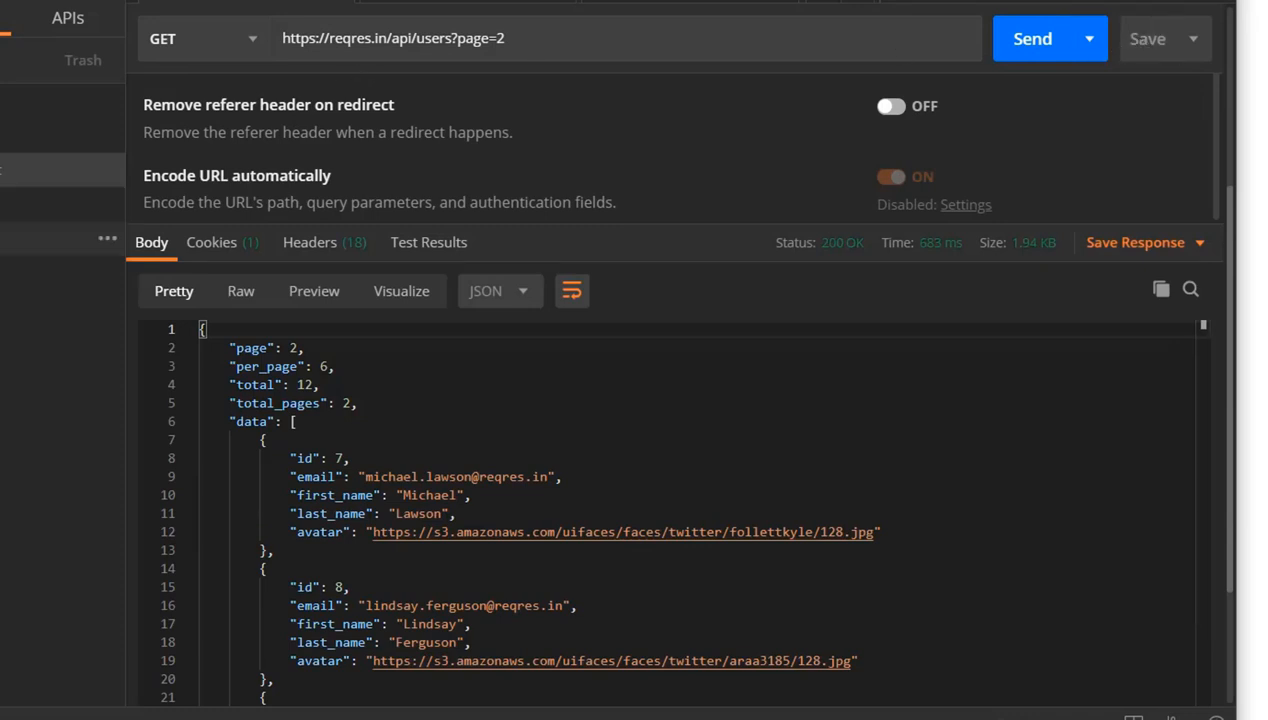
left_click(60, 237)
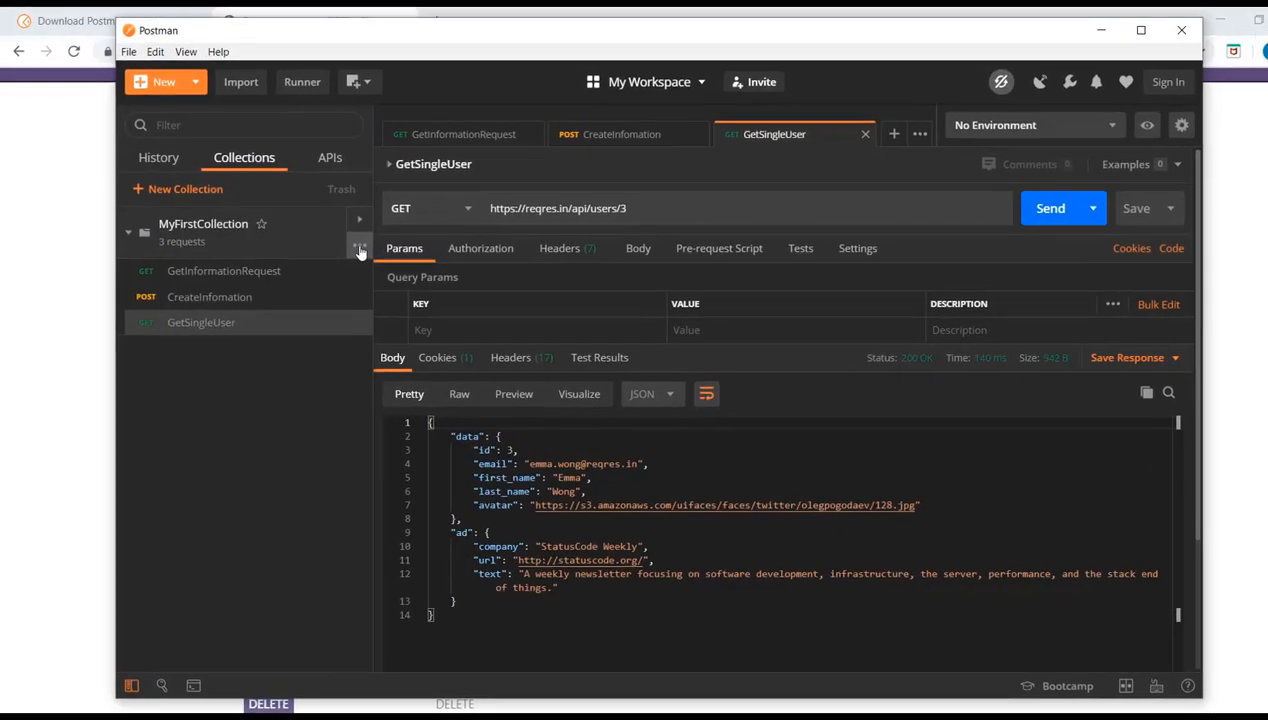
left_click(104, 139)
left_click(520, 335)
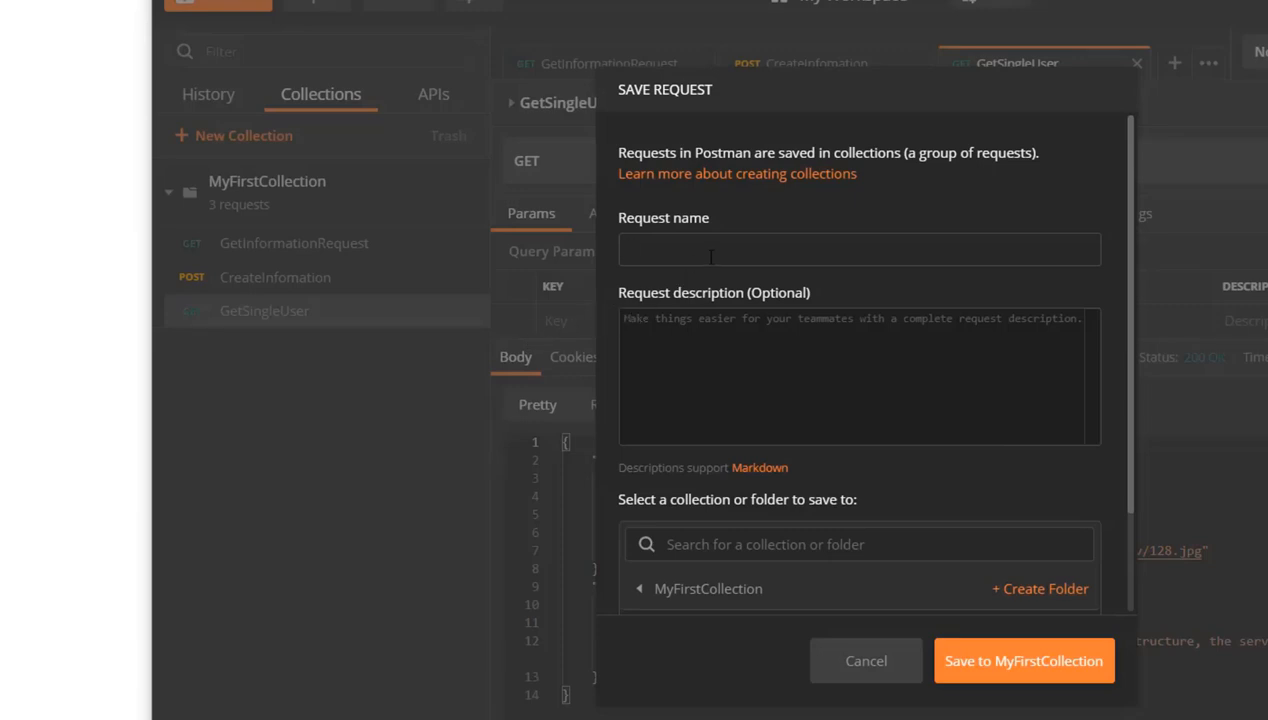
type("UpdateUser")
left_click(975, 668)
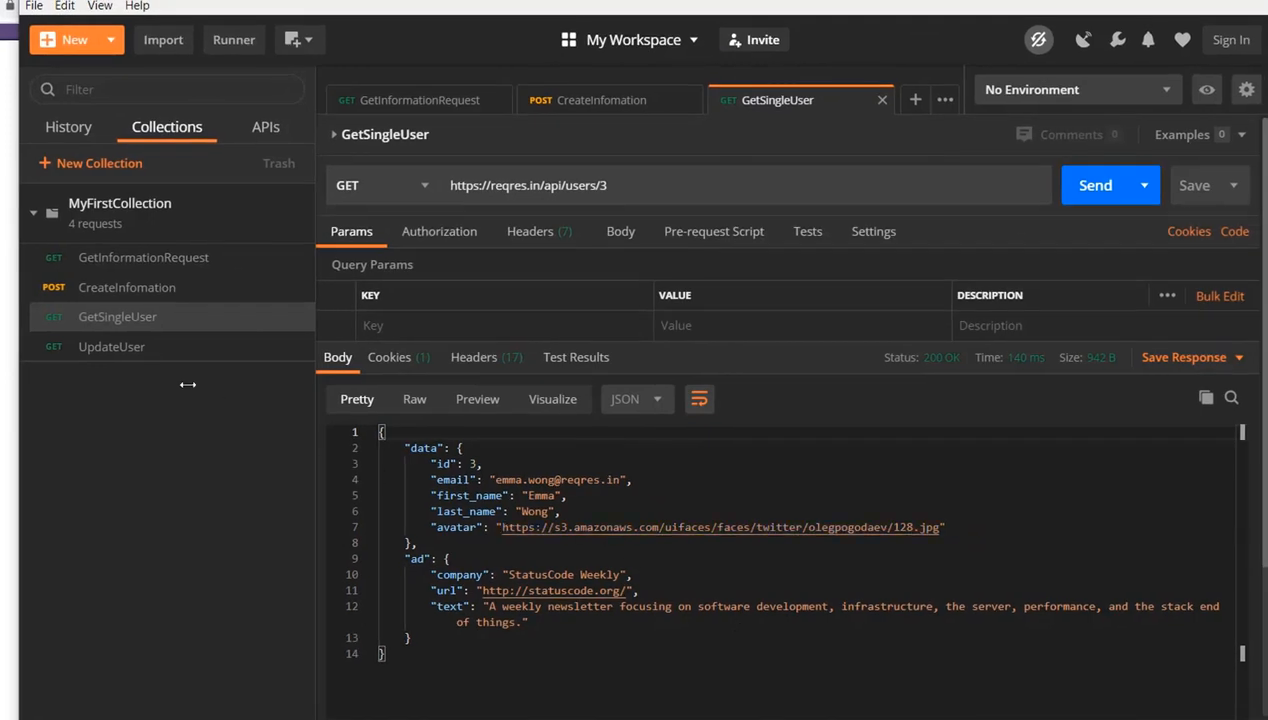
Open the UpdateUser request and set its method to PUT
left_click(103, 347)
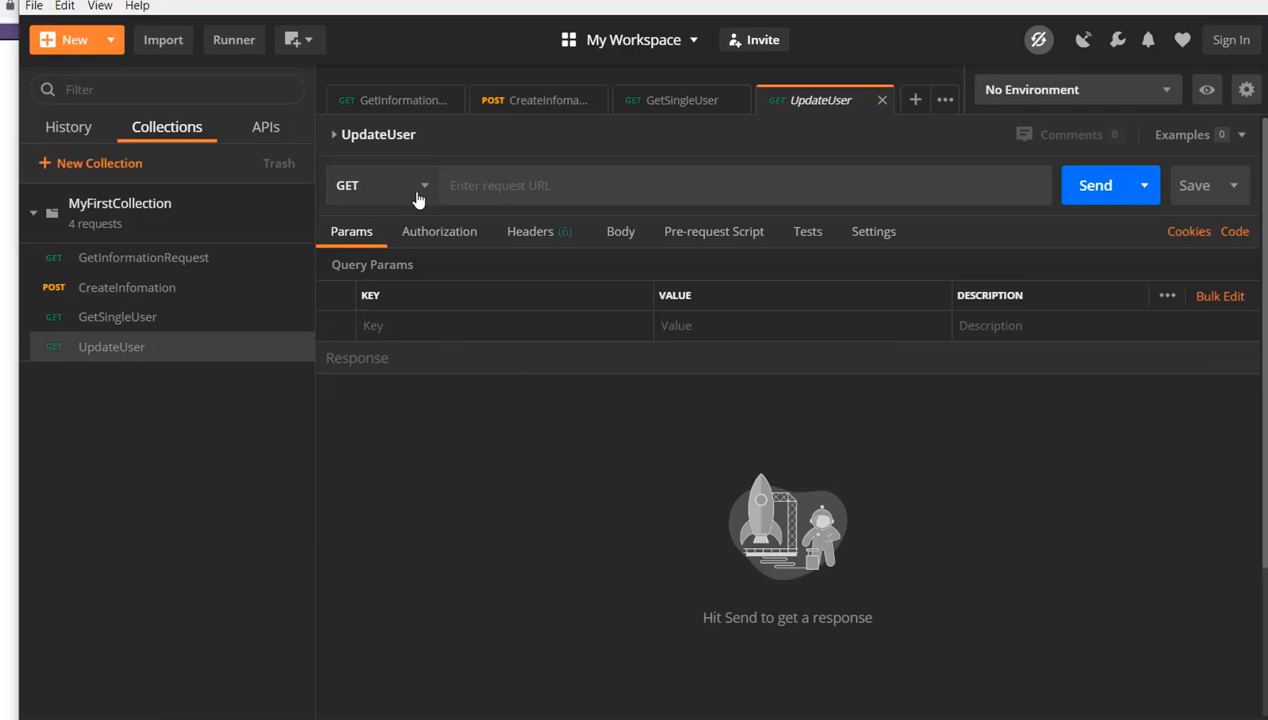
left_click(421, 195)
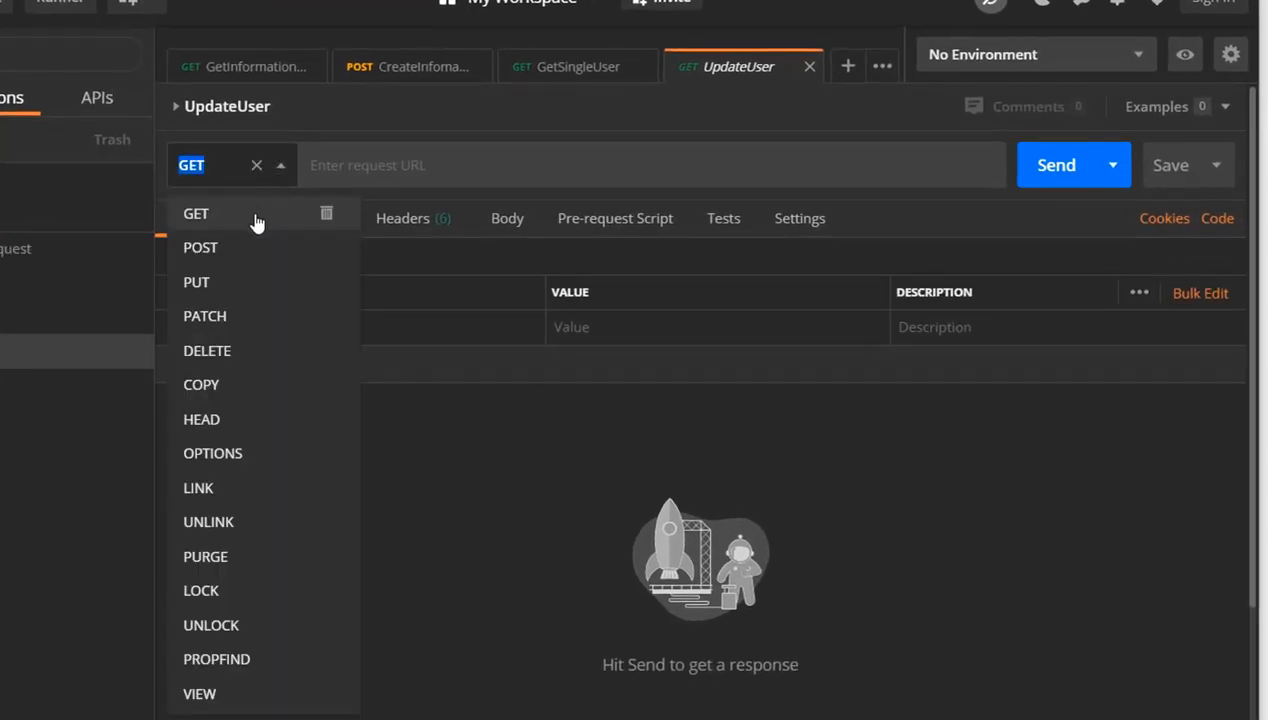
left_click(228, 289)
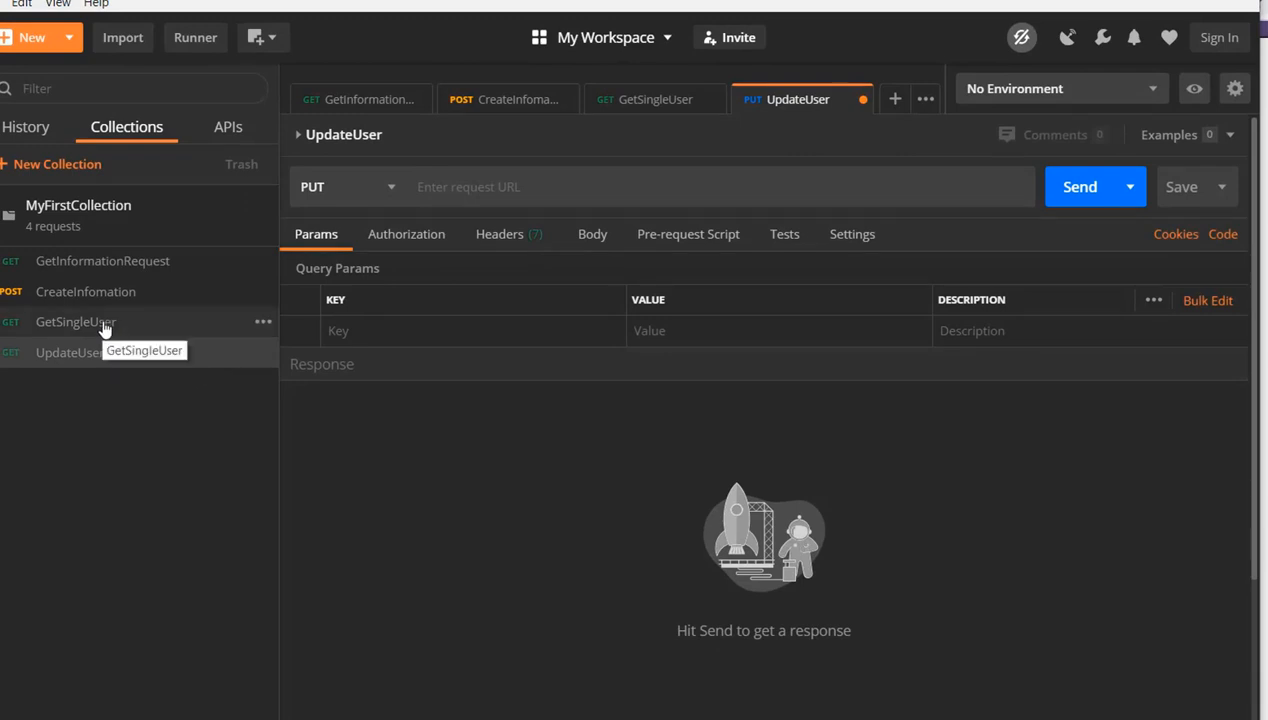
left_click(104, 328)
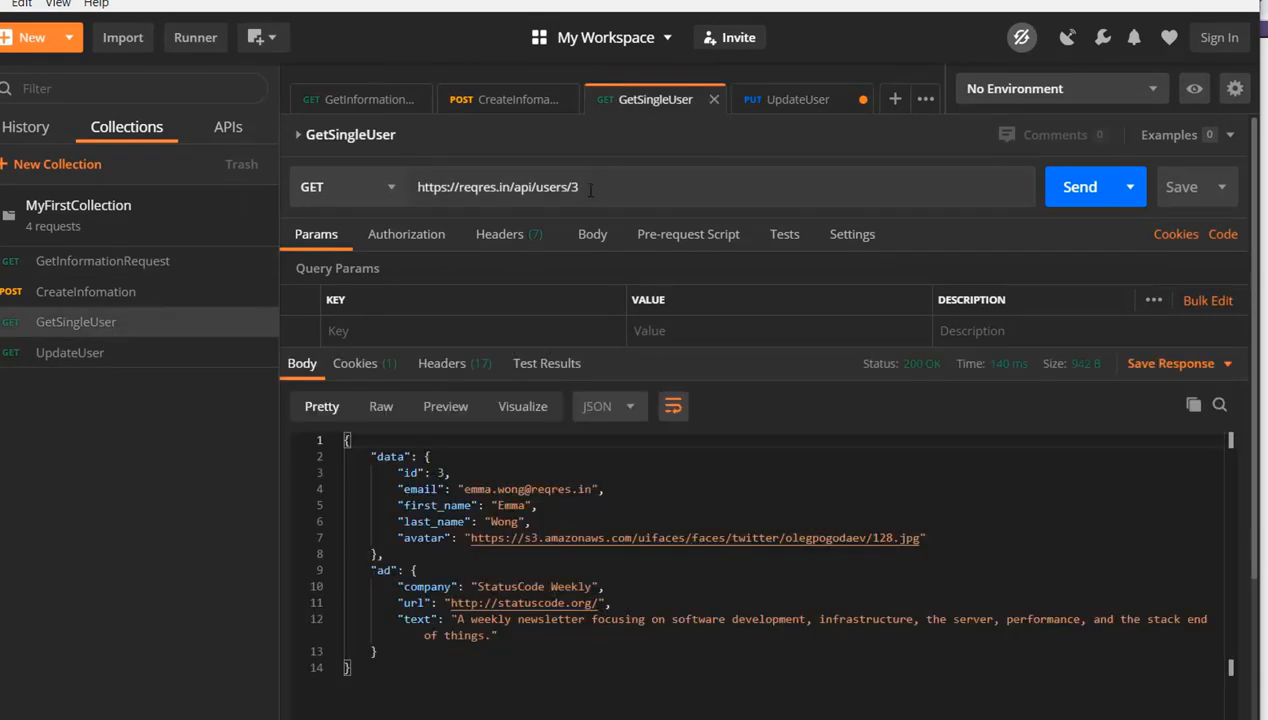
triple_click(554, 187)
left_click_drag(552, 188, 490, 180)
key("ctrl+c")
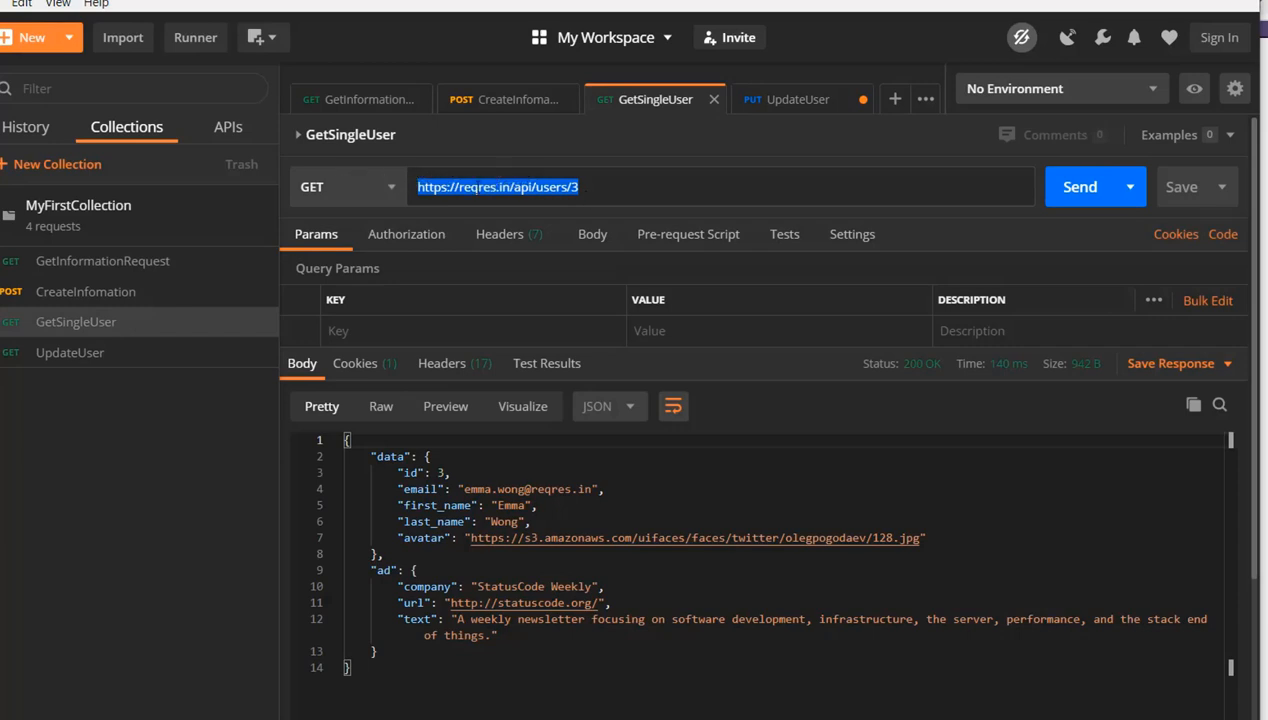
left_click(95, 360)
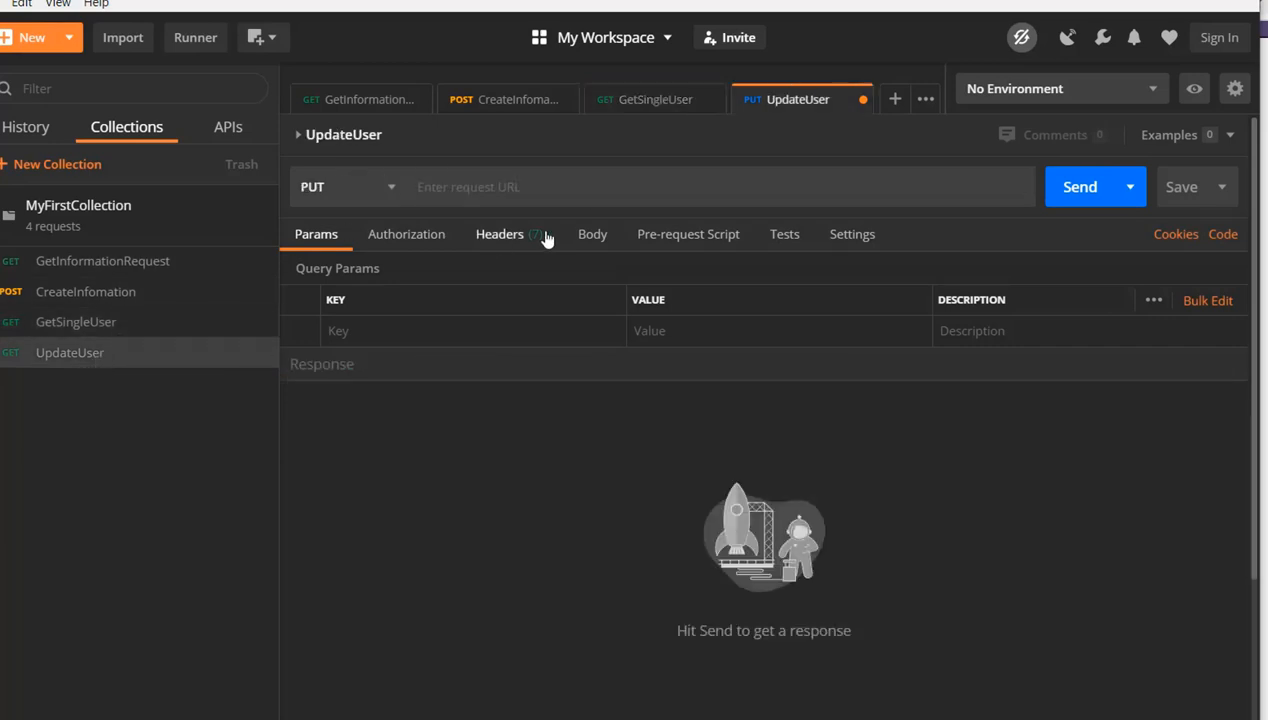
left_click(517, 190)
key("ctrl+v")
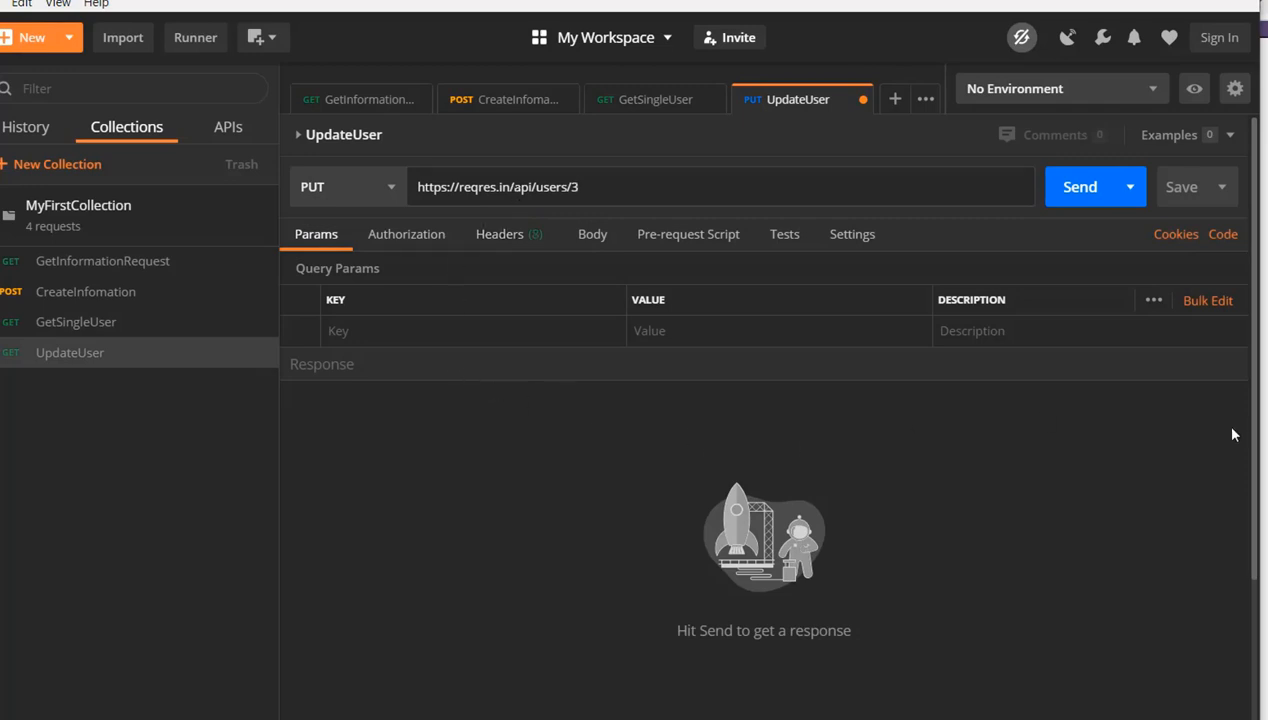
Switch to the reqres.in page and view the PUT Update sample request and response, returning to Postman
key("alt+Tab")
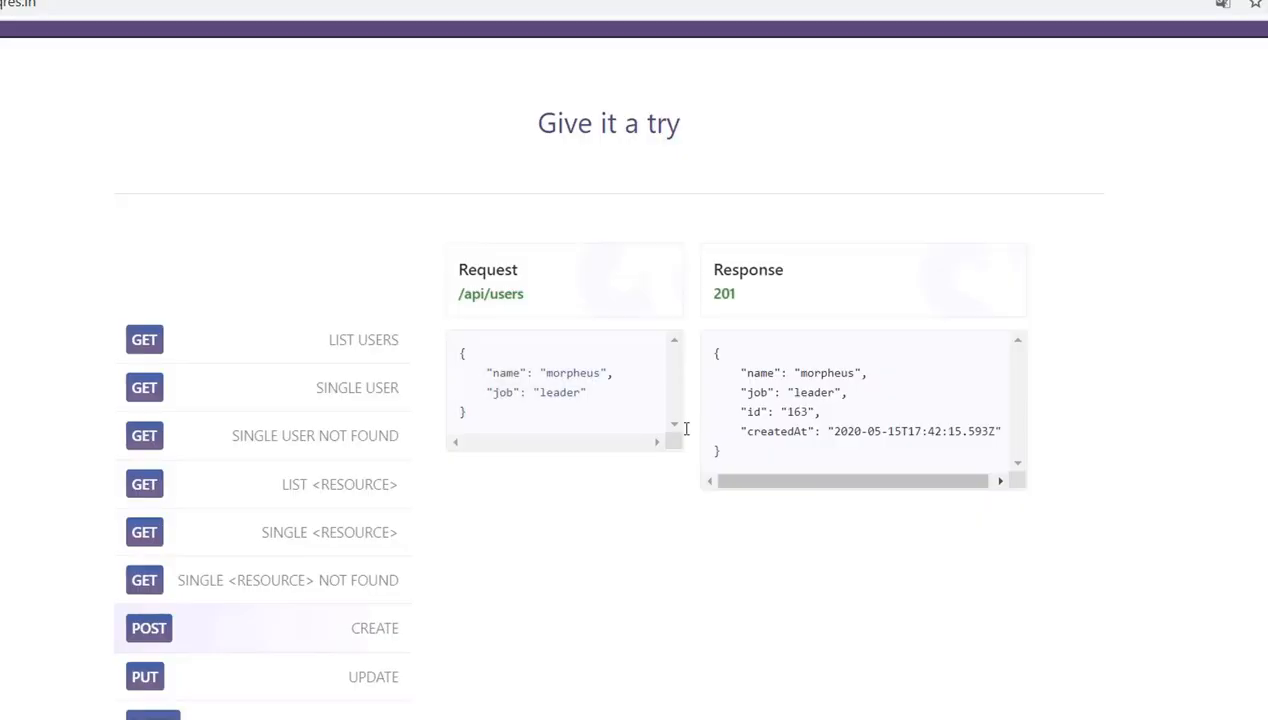
left_click(338, 686)
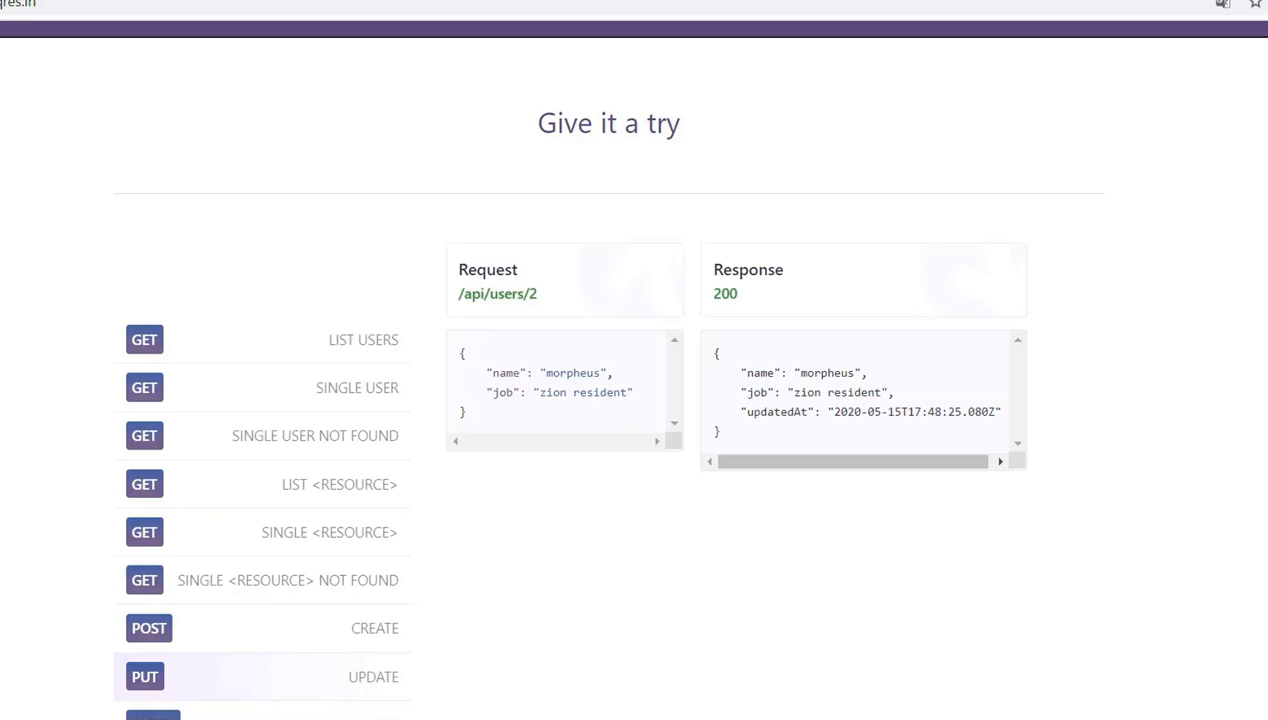
key("alt+Tab")
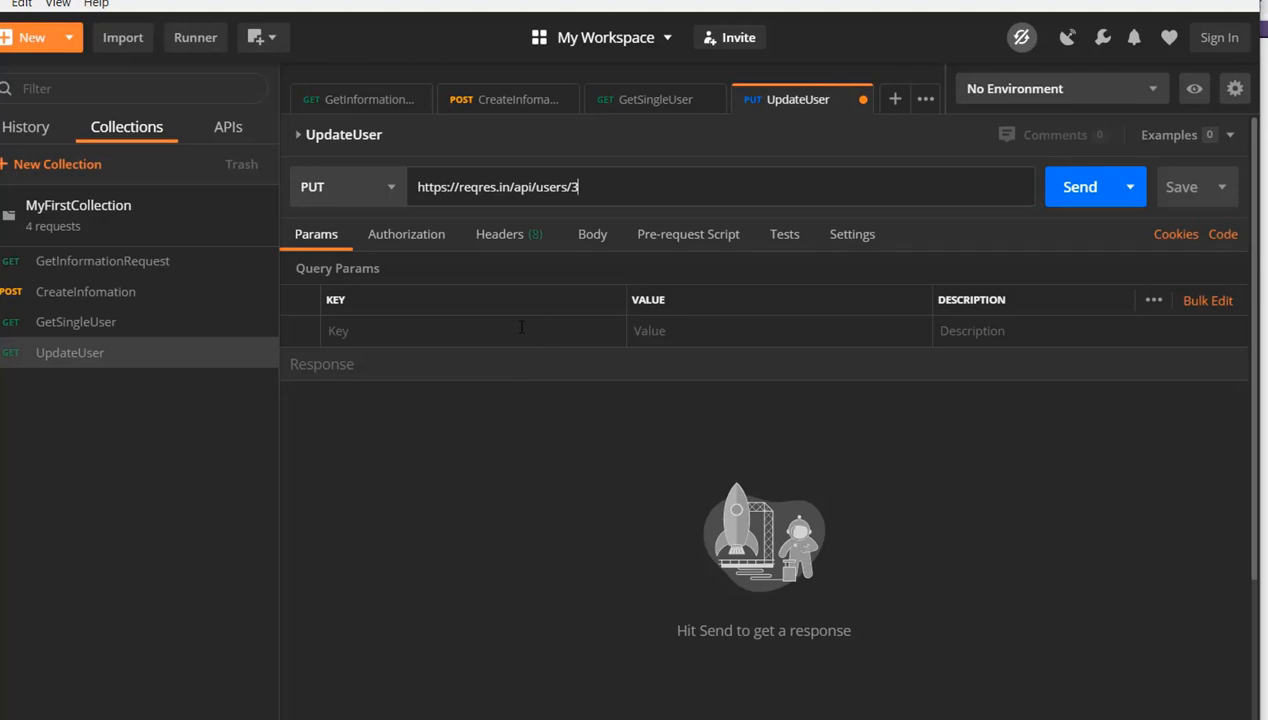
Set the UpdateUser request body to raw with the JSON format
left_click(591, 238)
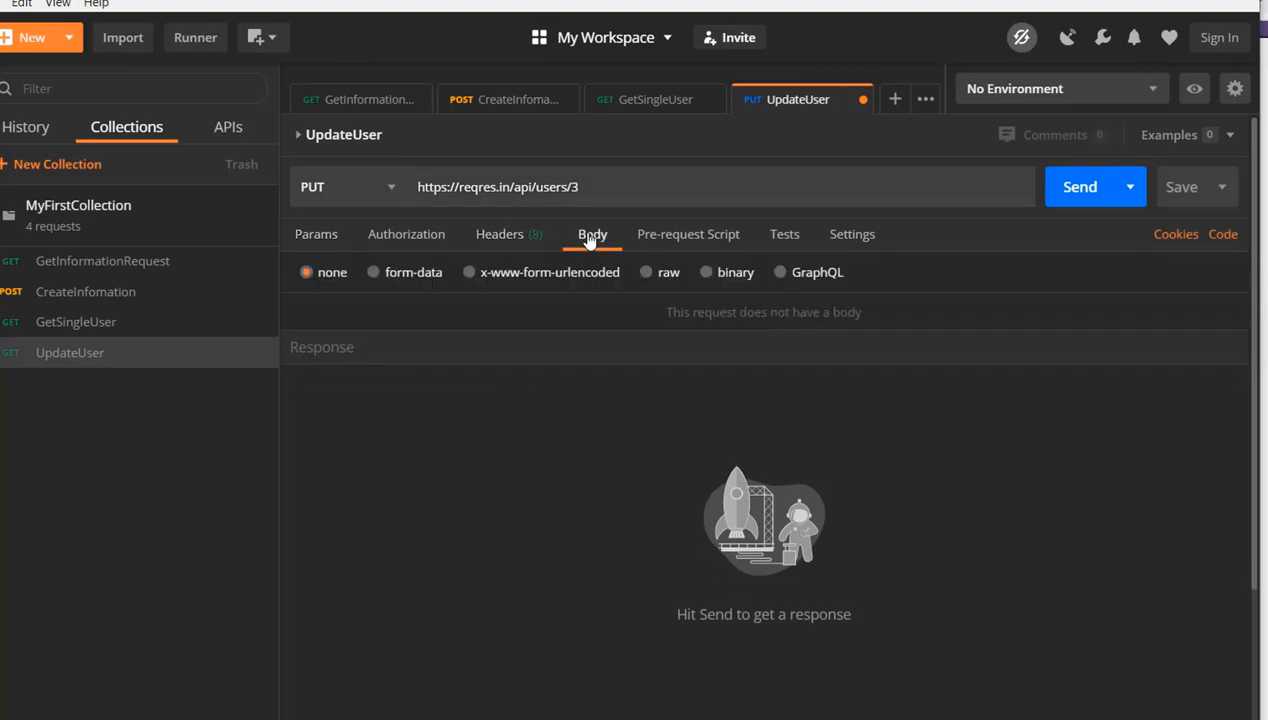
left_click(646, 272)
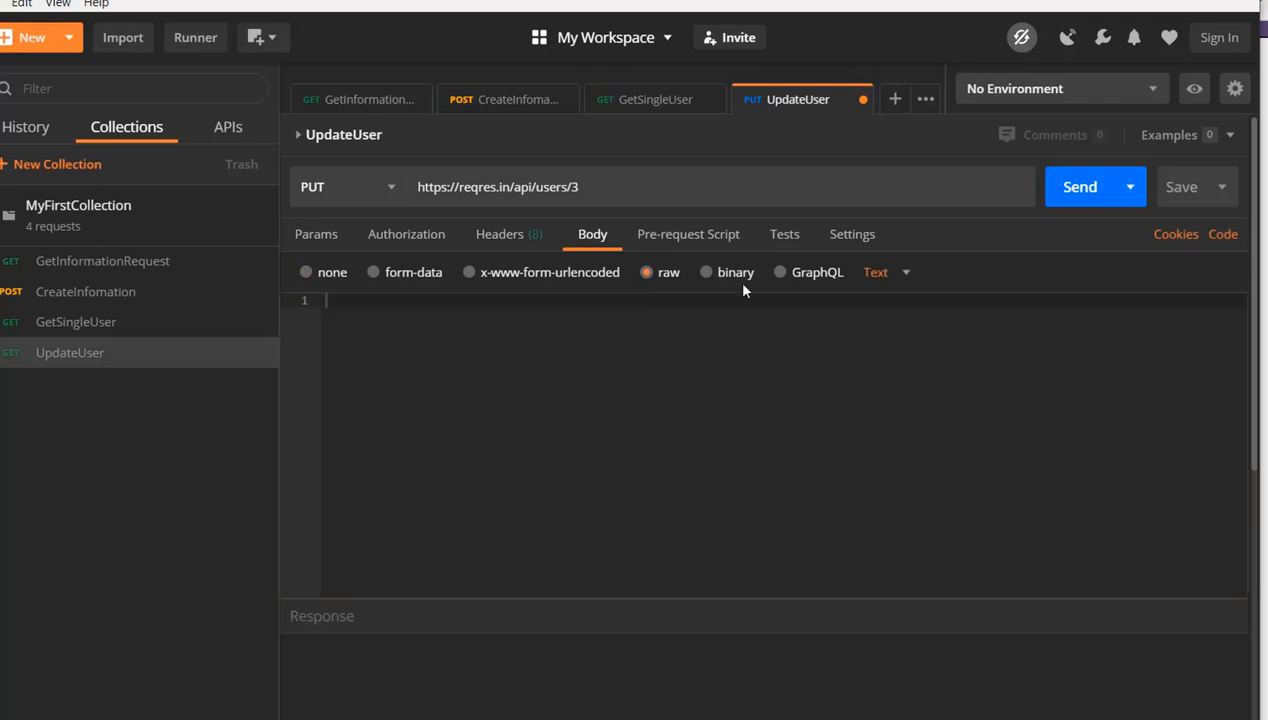
left_click(907, 276)
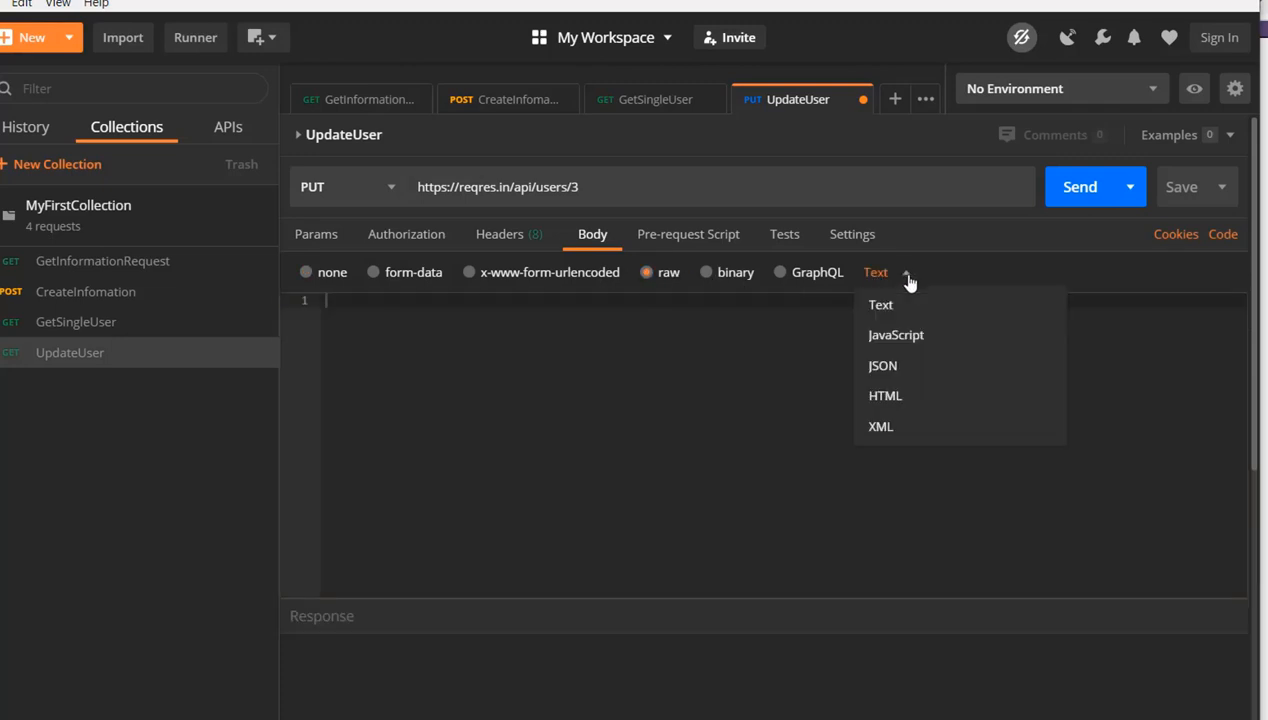
left_click(896, 373)
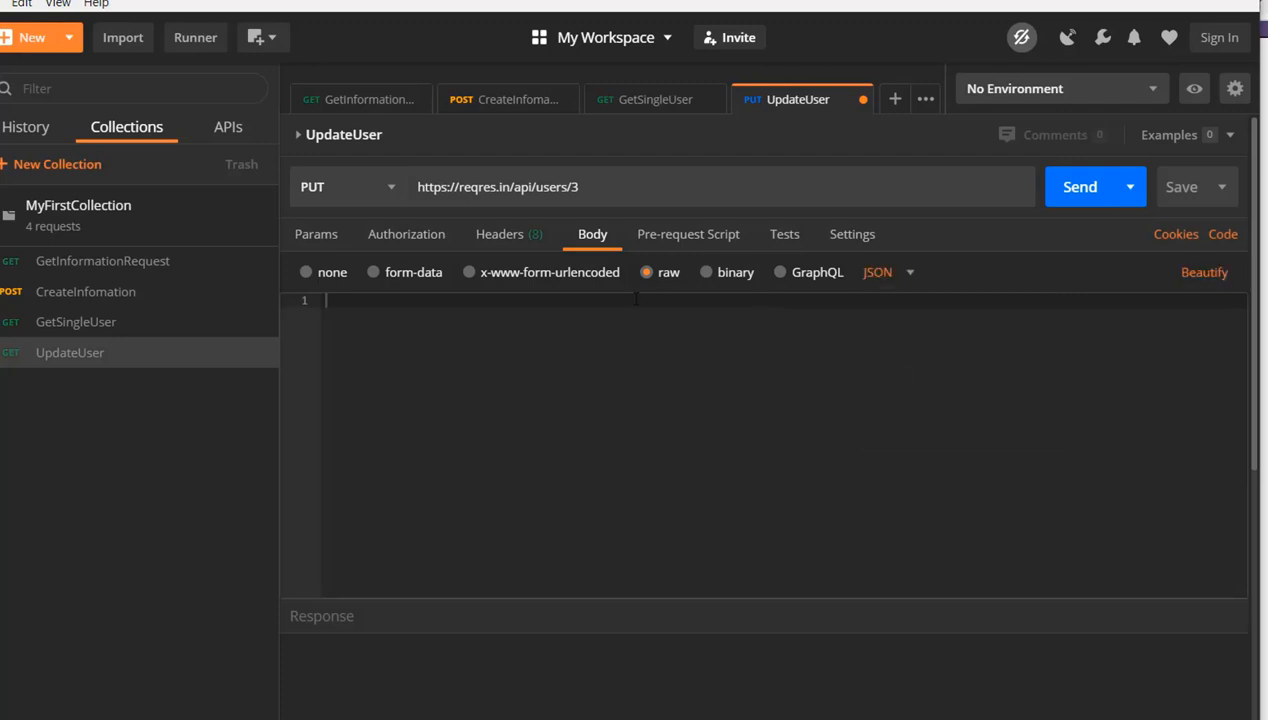
Change the user number at the end of the UpdateUser URL to 2
left_click(580, 186)
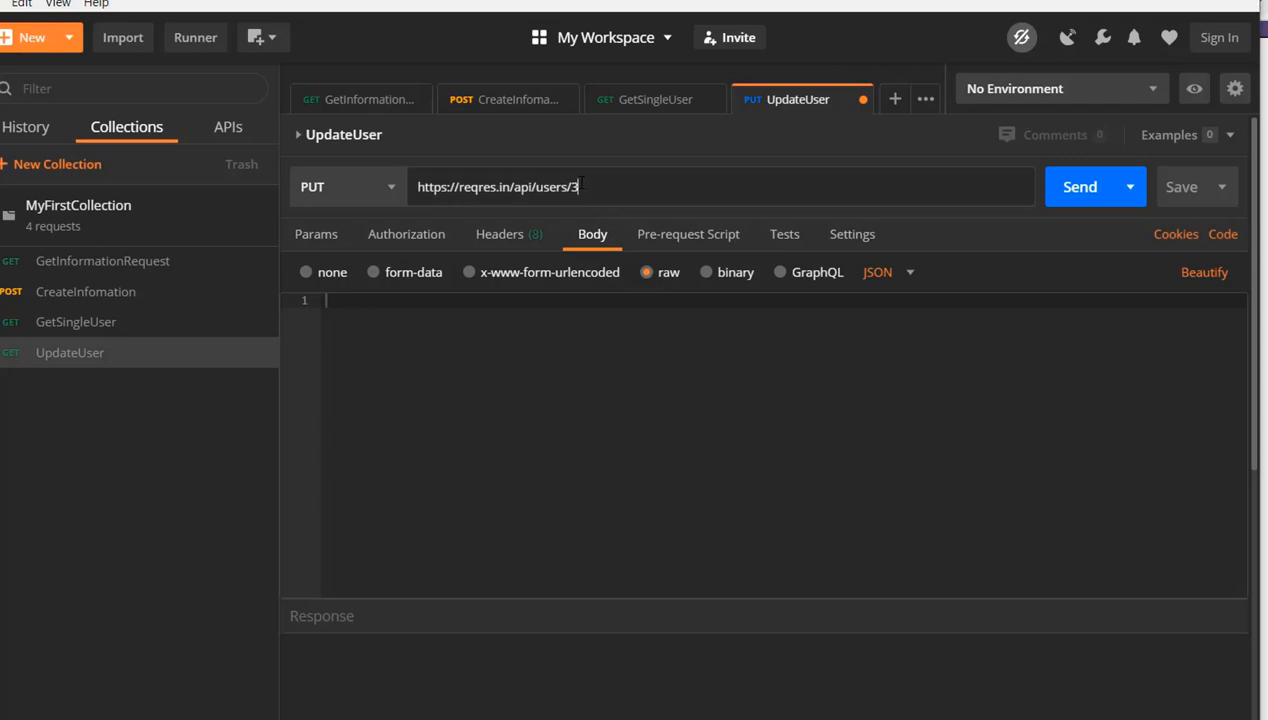
key("BackSpace")
type("2")
left_click(566, 329)
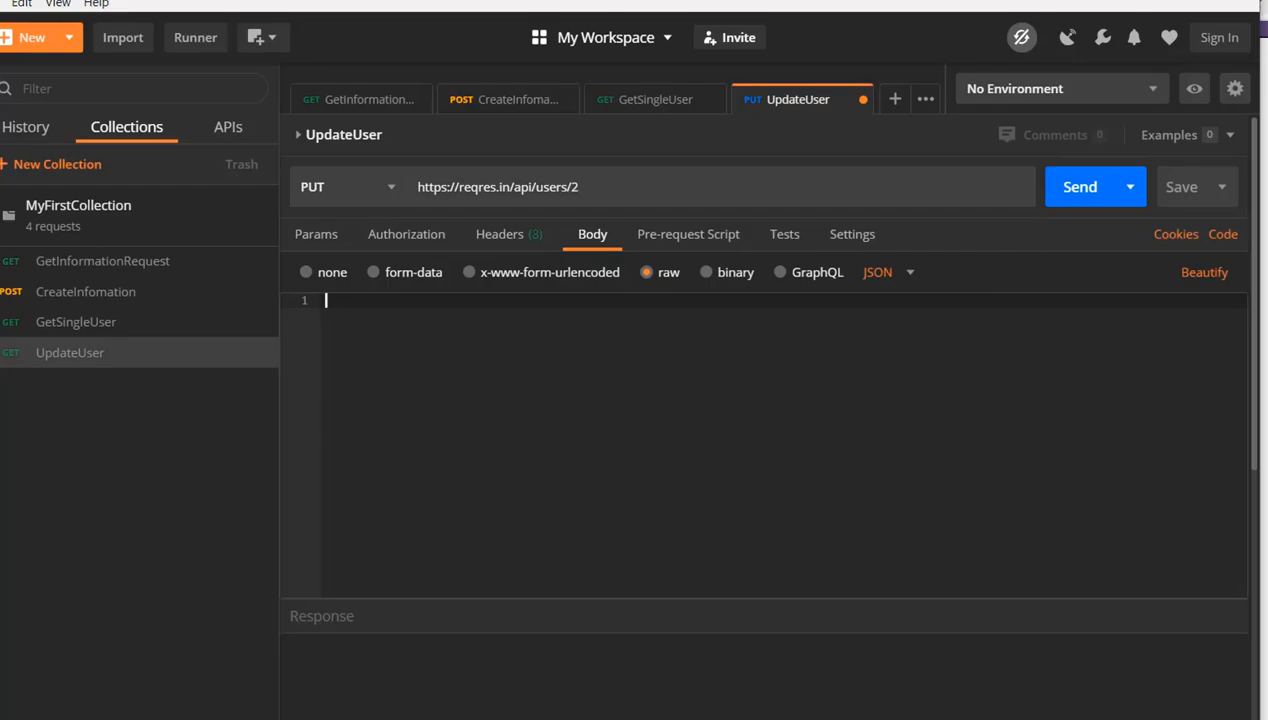
Copy the PUT Update sample JSON with name morpheus and job zion resident from reqres.in into Postman's UpdateUser body
key("alt+Tab")
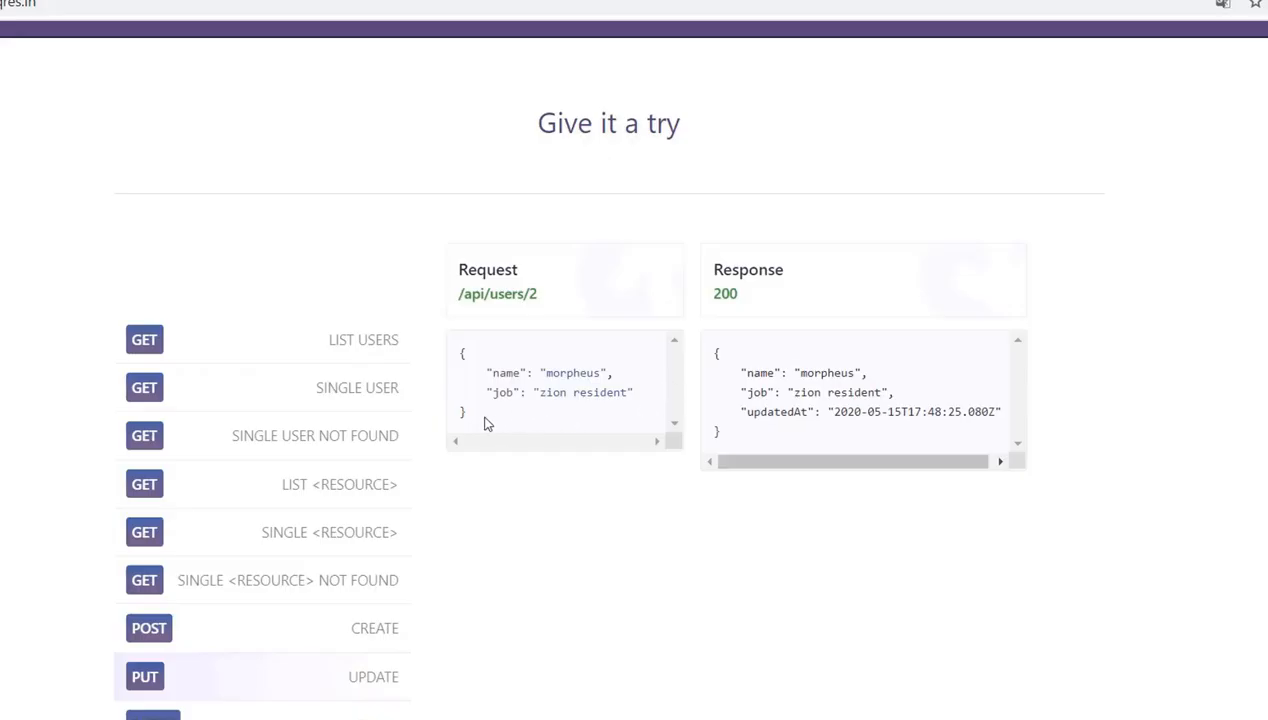
left_click_drag(466, 414, 460, 360)
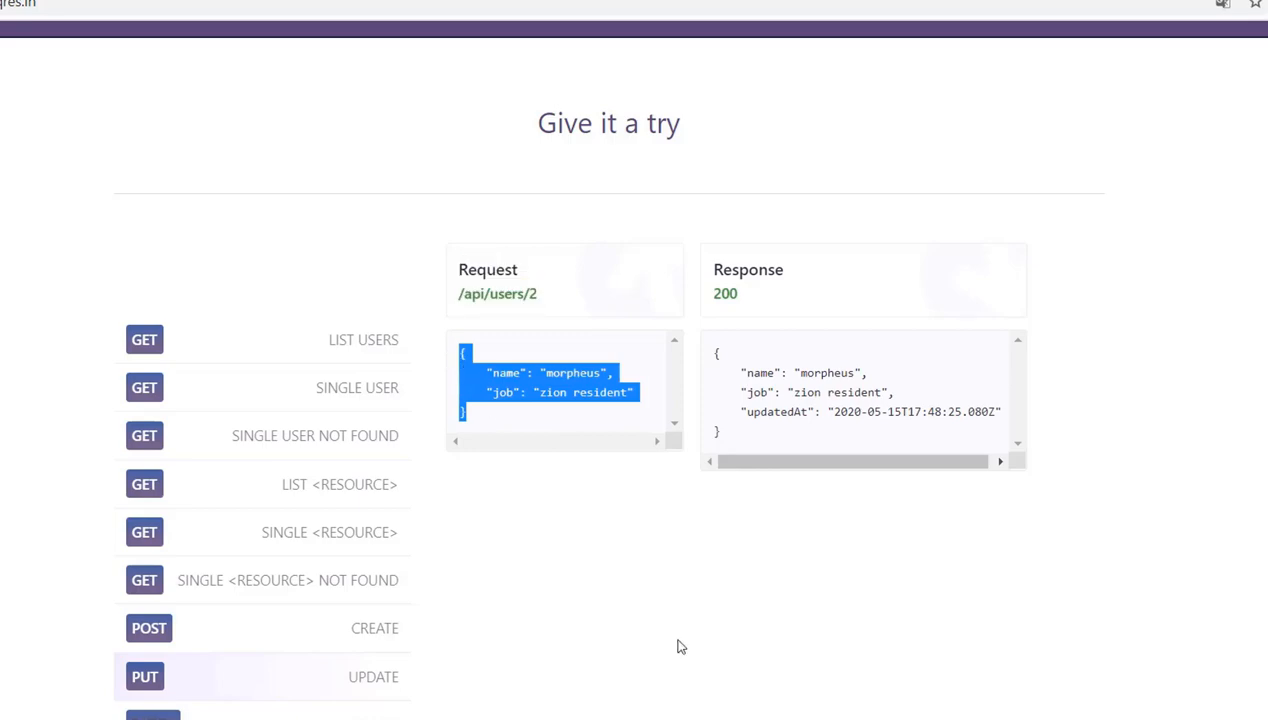
key("alt+Tab")
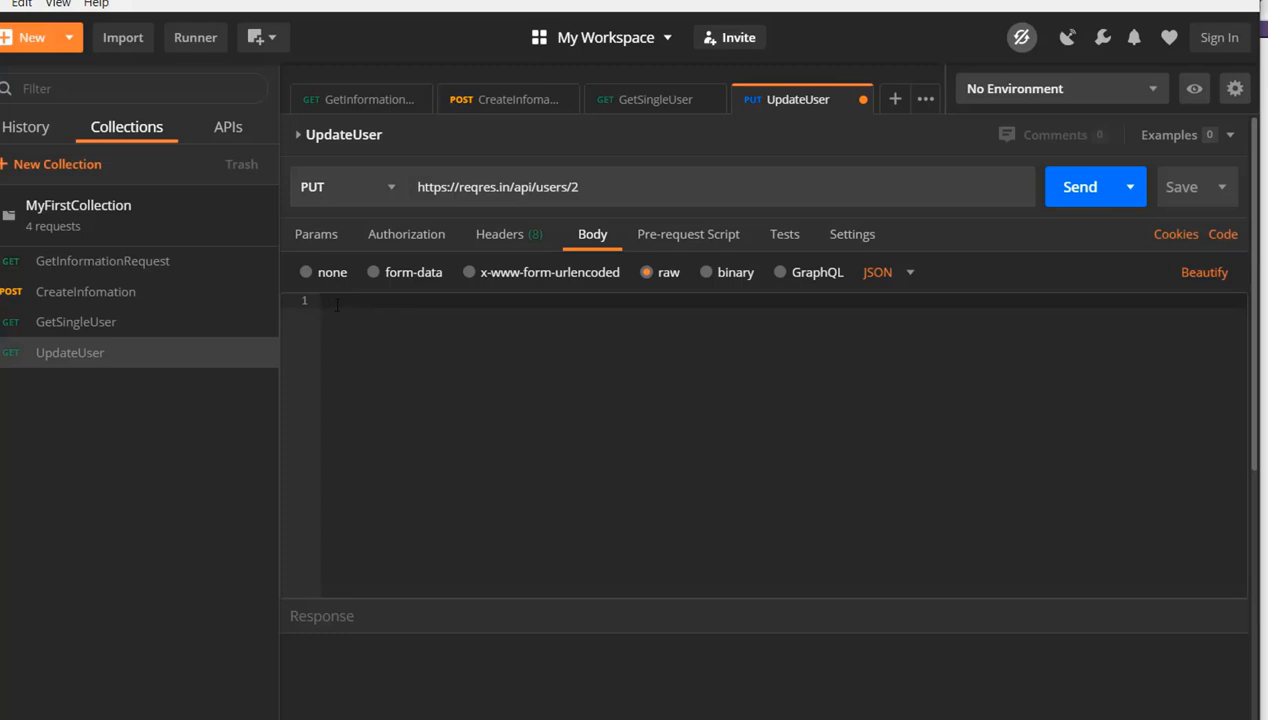
type("https://reqres.in/api/users/2")
key("ctrl+z")
key("alt+Tab")
left_click(688, 386)
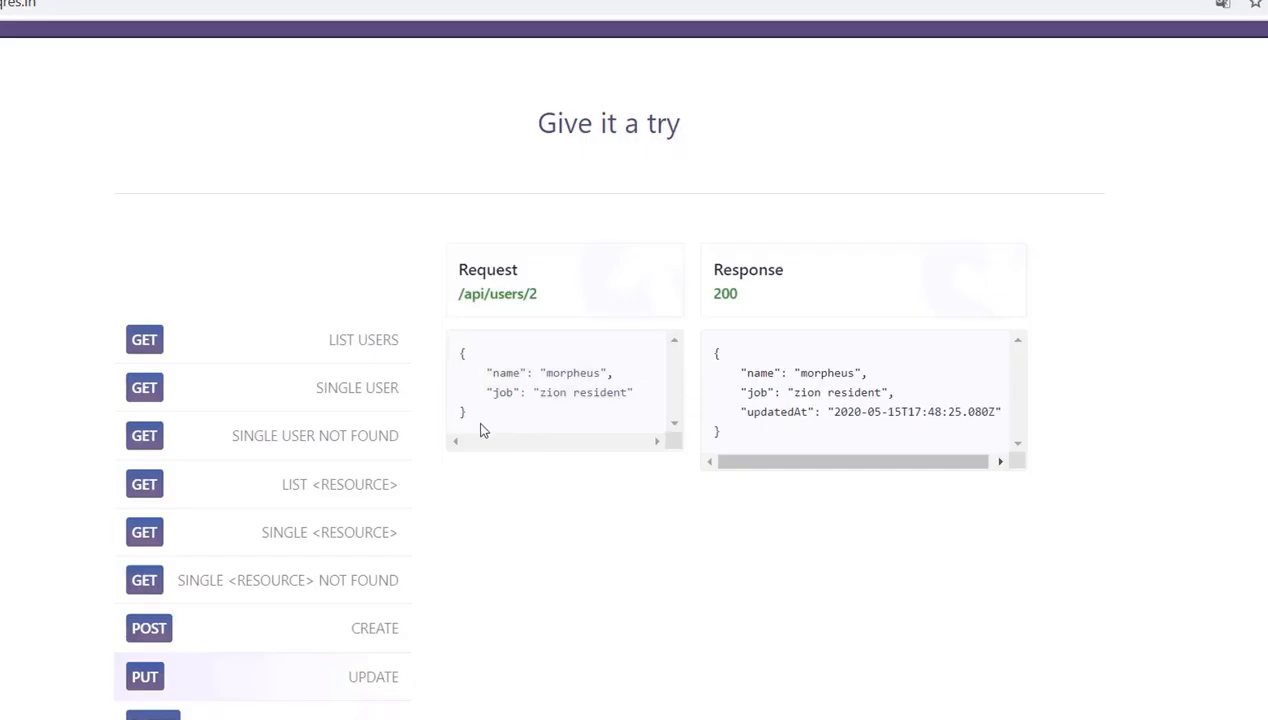
left_click_drag(464, 410, 455, 367)
key("ctrl+c")
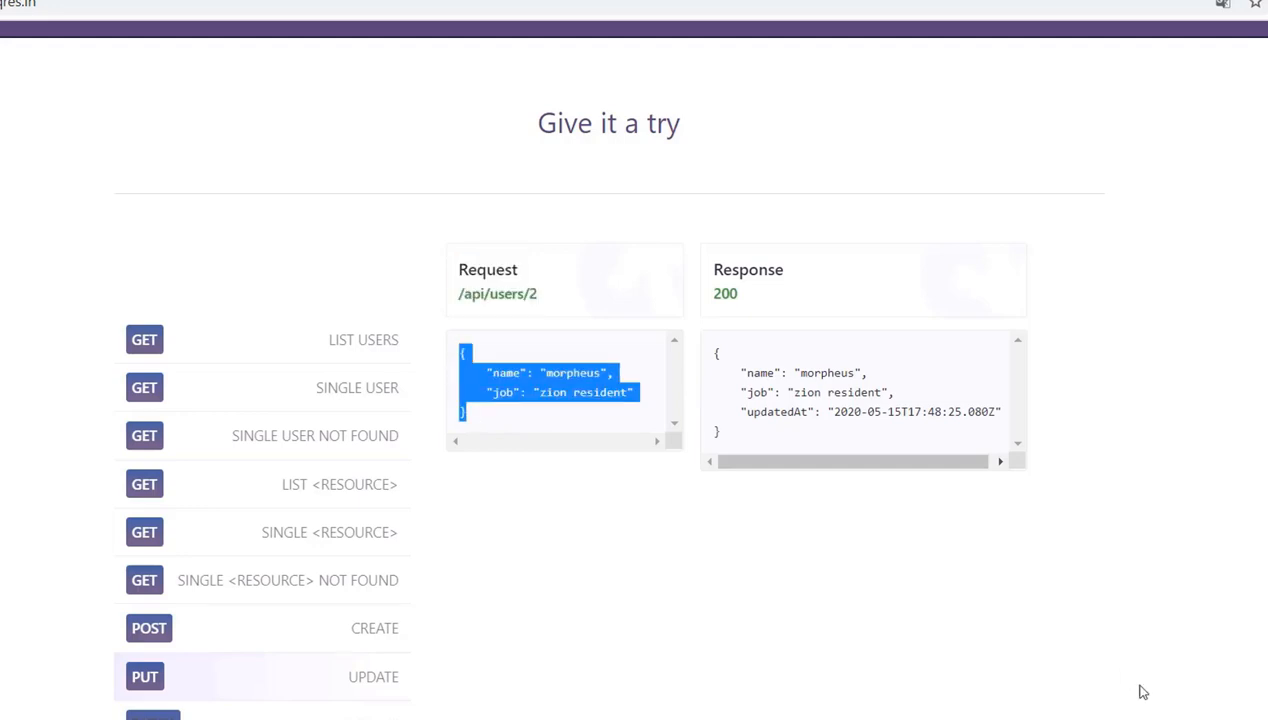
key("alt+Tab")
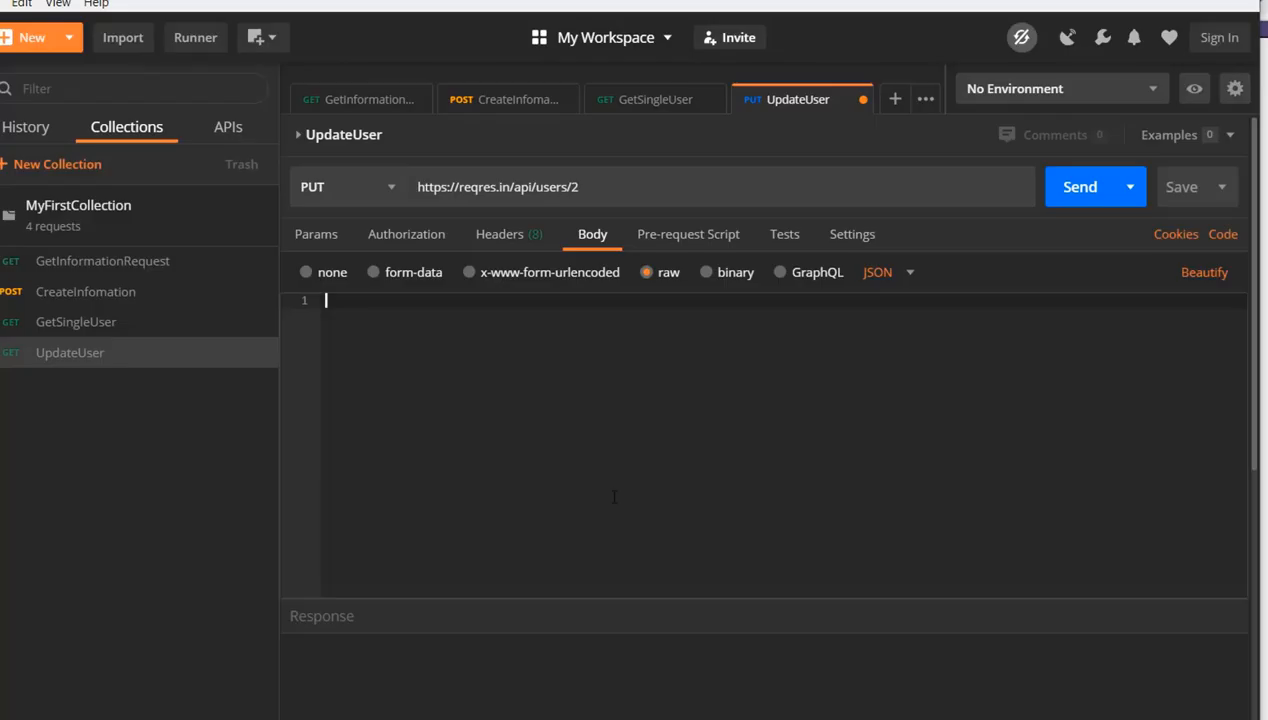
key("ctrl+v")
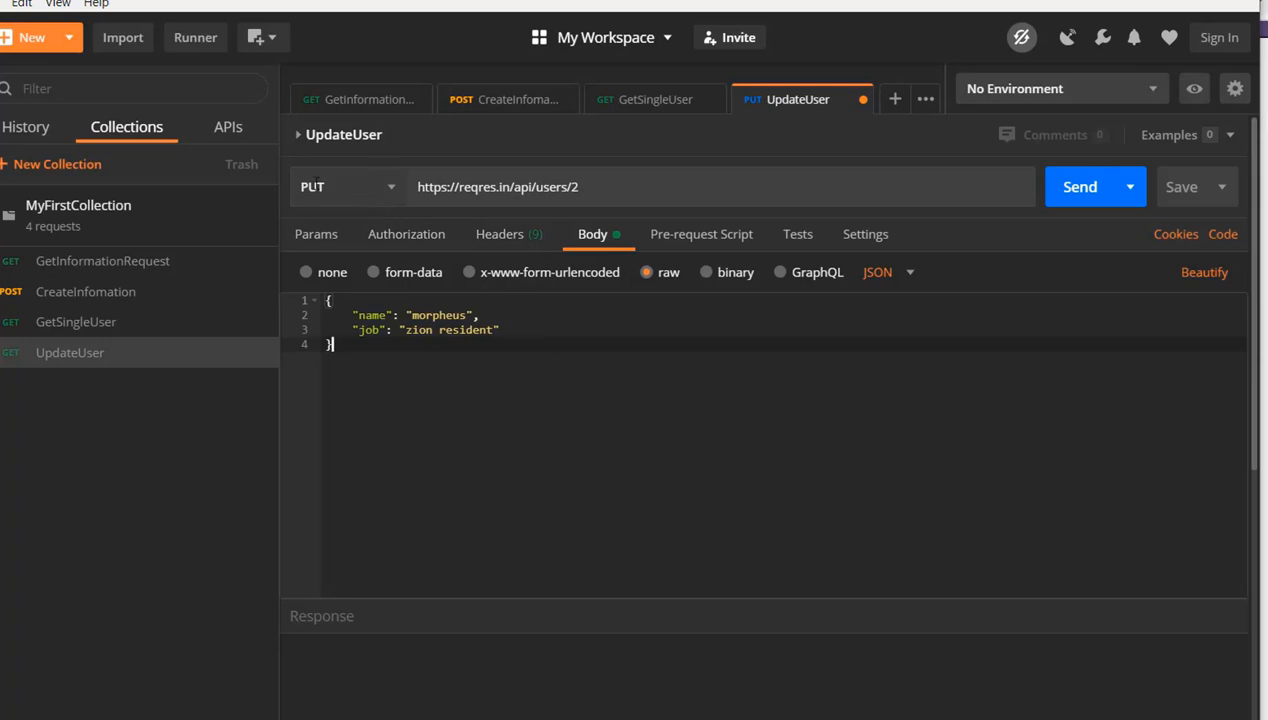
left_click(574, 188)
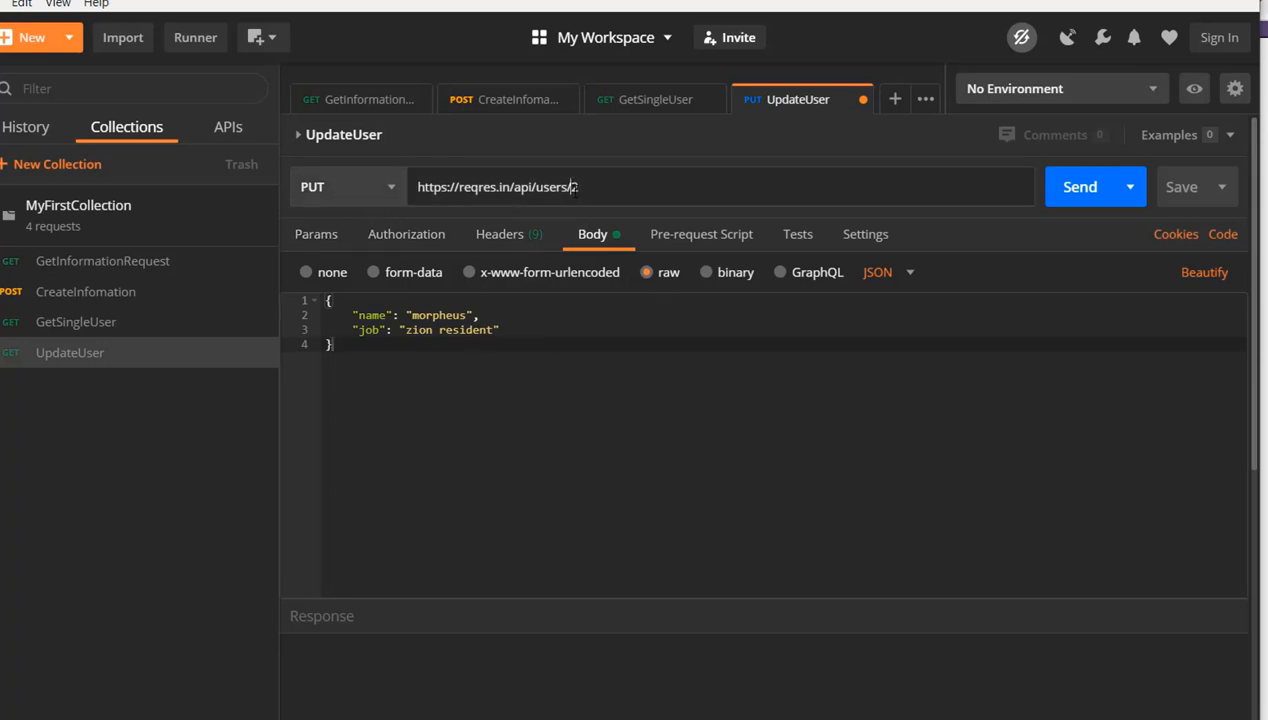
left_click_drag(574, 188, 594, 190)
key("BackSpace")
Replace the UpdateUser body with the JSON response copied from the CreateInfomation request
left_click(70, 293)
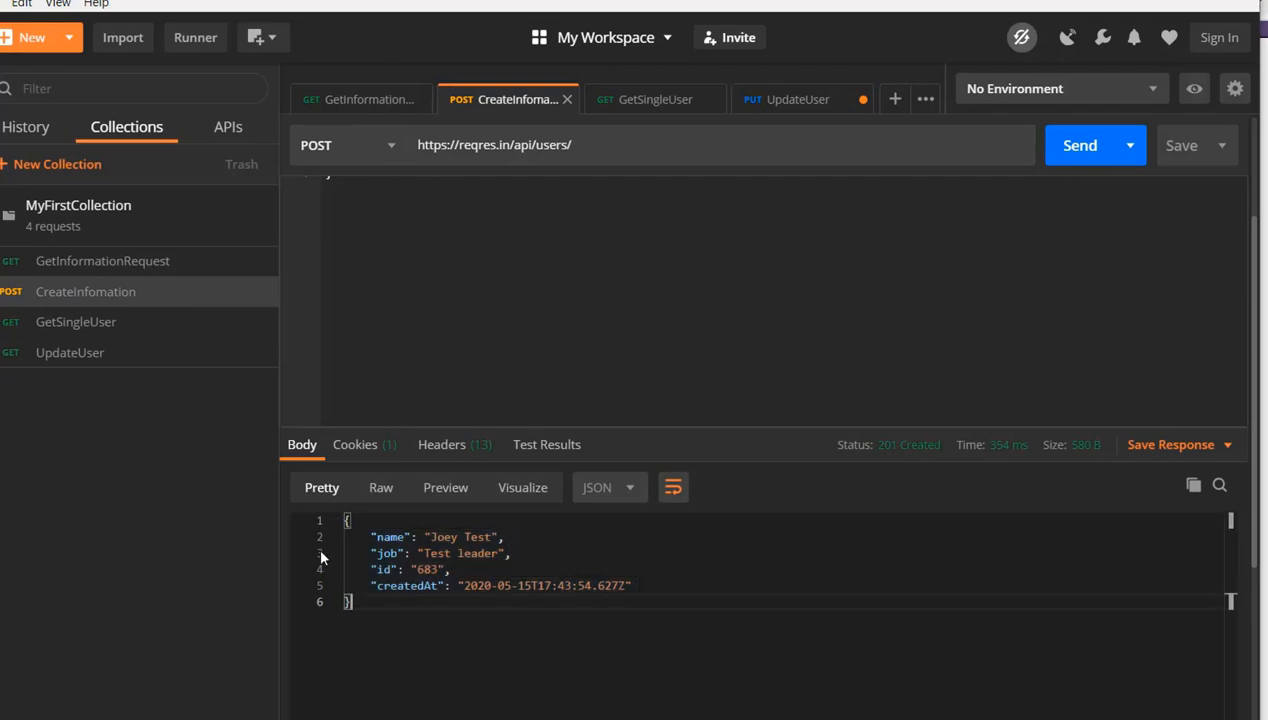
key("ctrl+a")
key("ctrl+c")
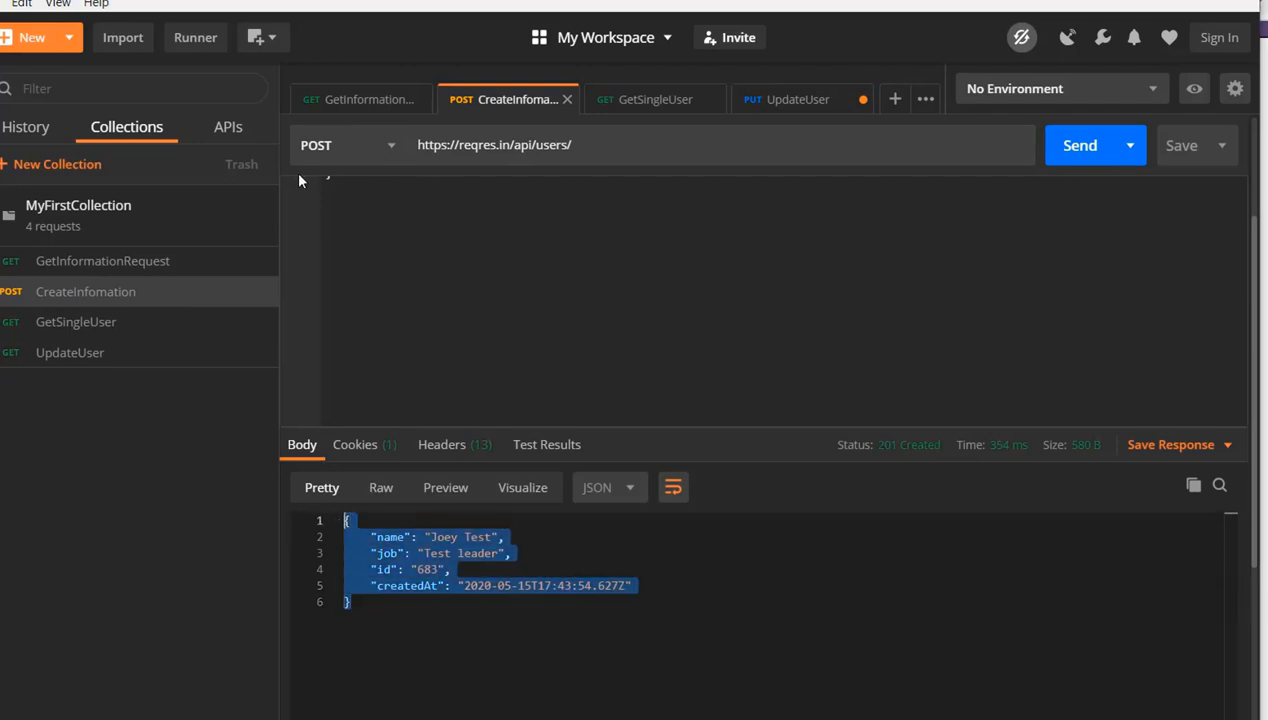
left_click(48, 355)
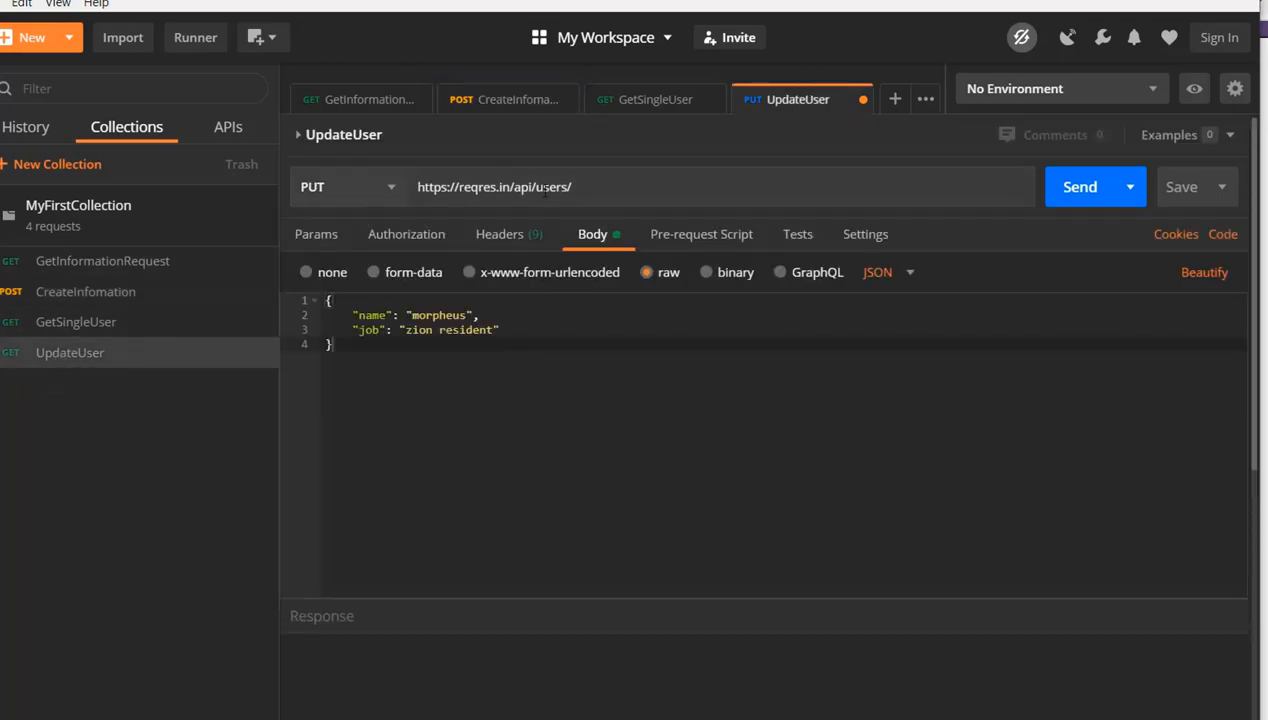
left_click_drag(429, 365, 289, 300)
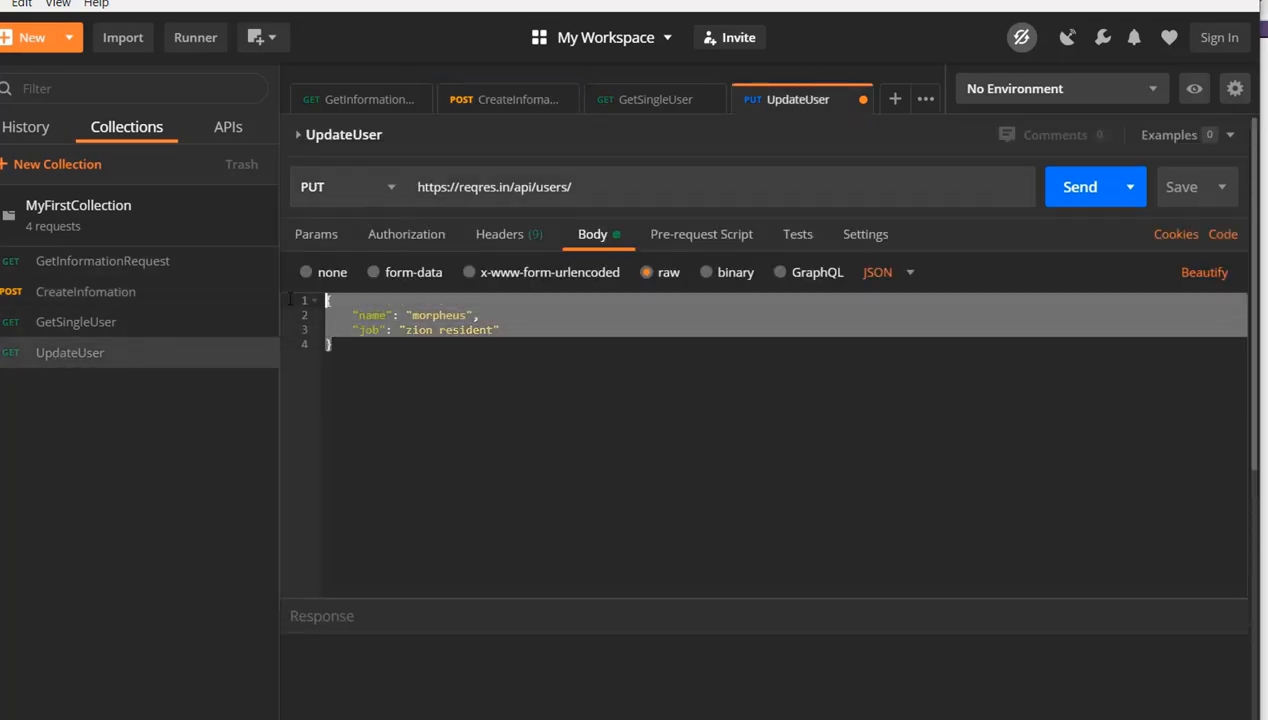
key("ctrl+v")
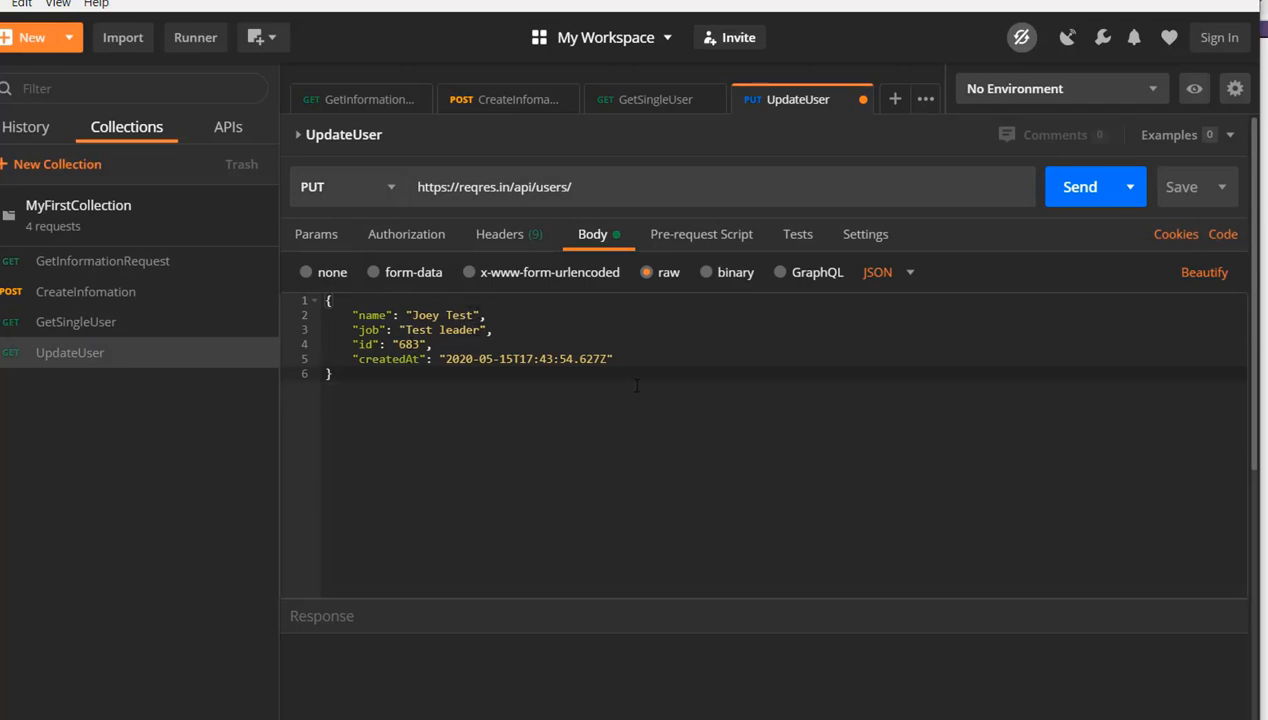
Delete the createdAt line from the UpdateUser body and the trailing comma after the id value
left_click_drag(614, 358, 287, 362)
key("BackSpace")
key("BackSpace")
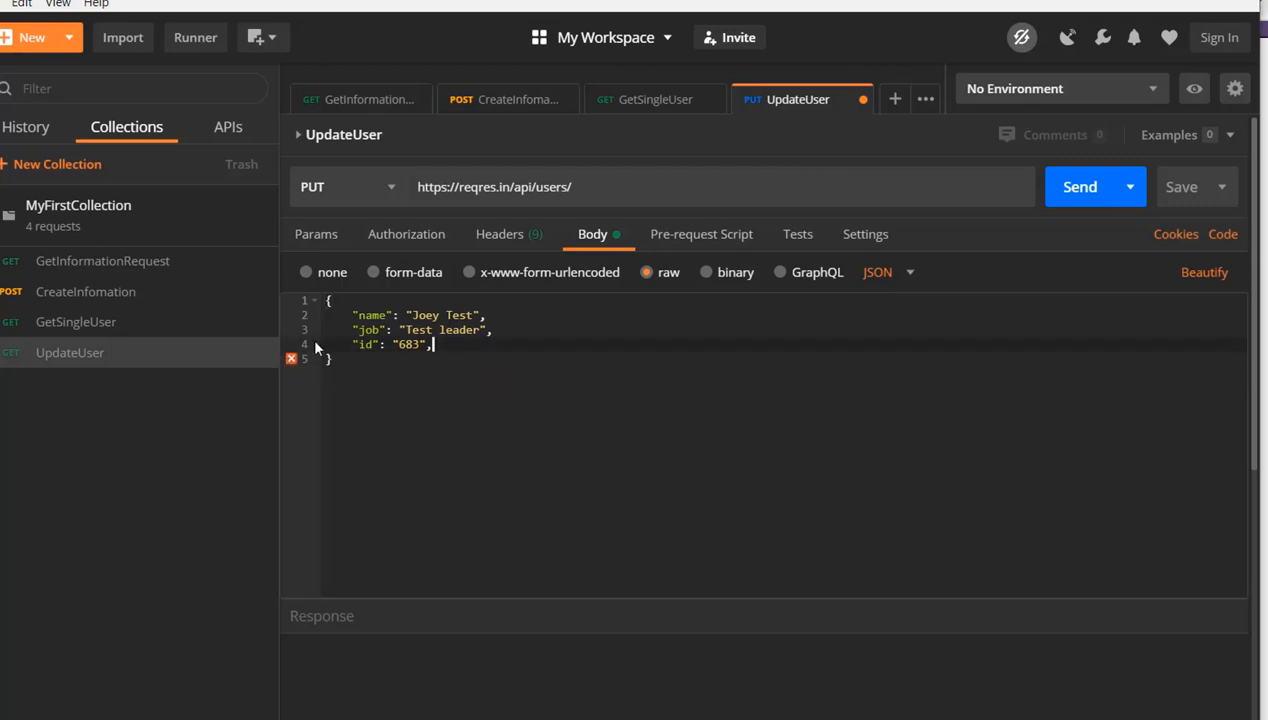
key("BackSpace")
Change the job value in the UpdateUser body to Test Manager and send the request
left_click(474, 315)
key("BackSpace")
key("BackSpace")
key("BackSpace")
key("BackSpace")
key("BackSpace")
type("Manager")
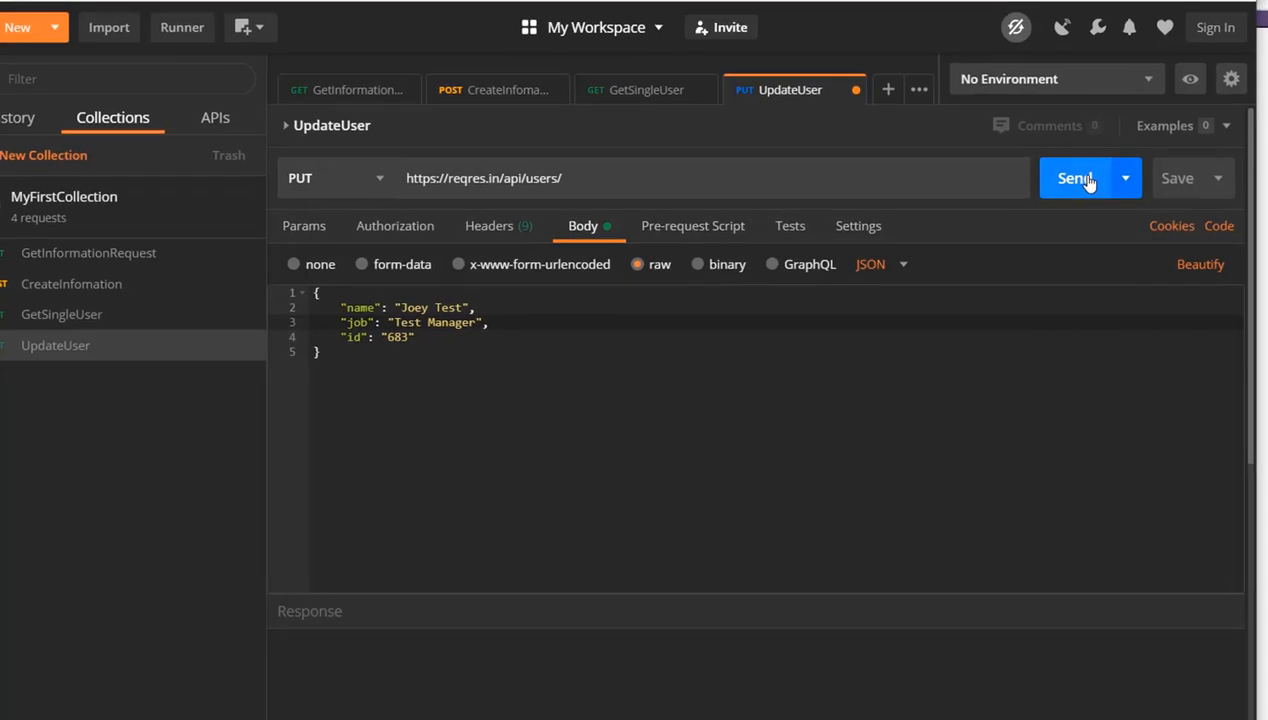
left_click(1086, 177)
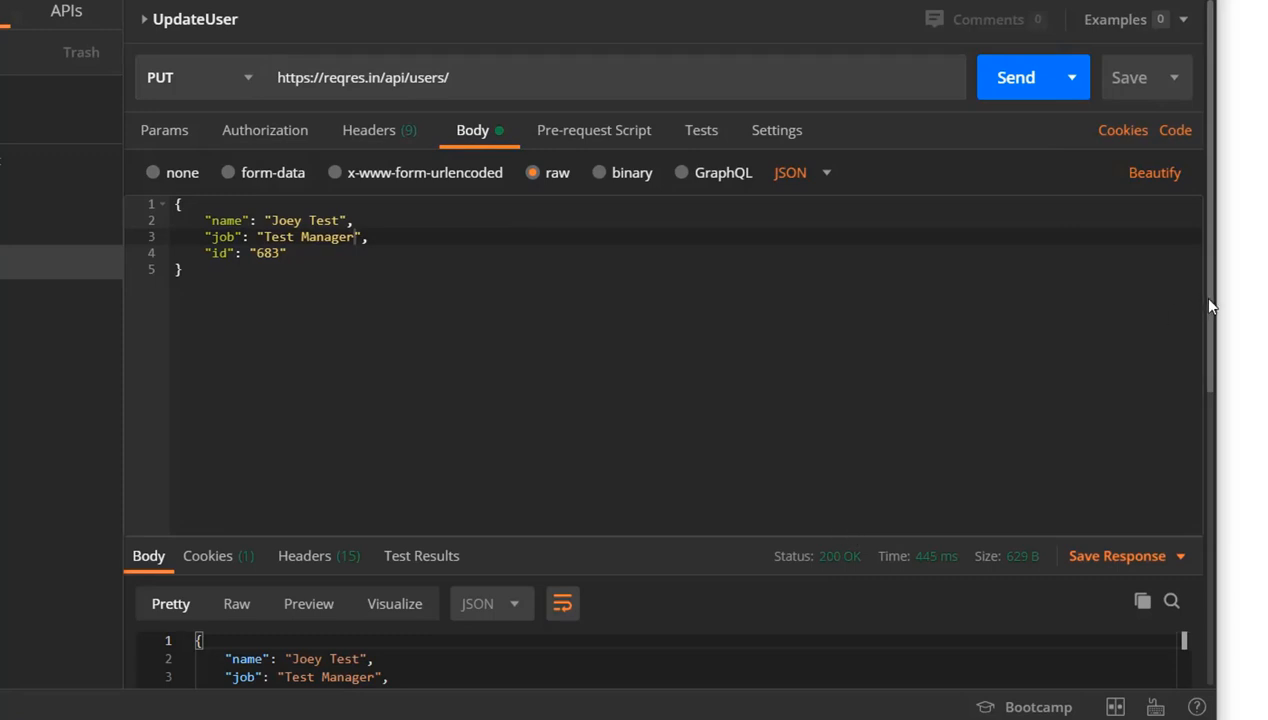
left_click_drag(1209, 301, 1248, 294)
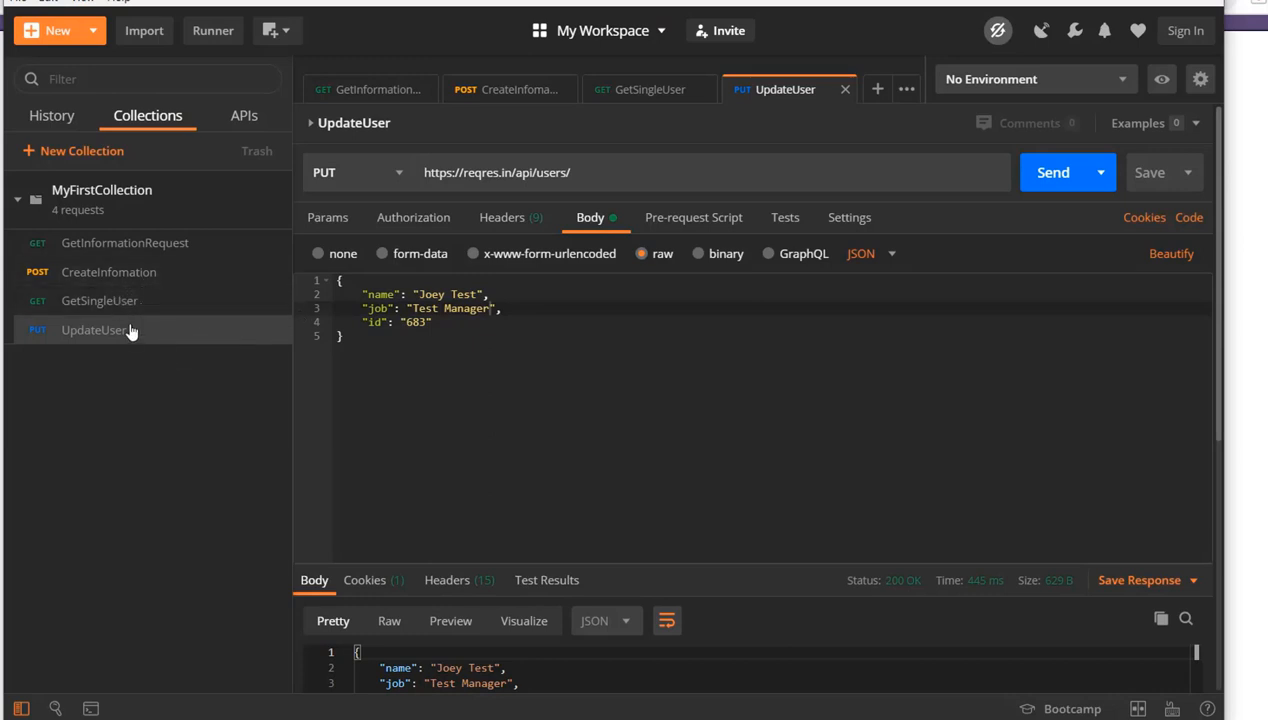
Add a new request named UpdateWithPatch to MyFirstCollection
left_click(276, 216)
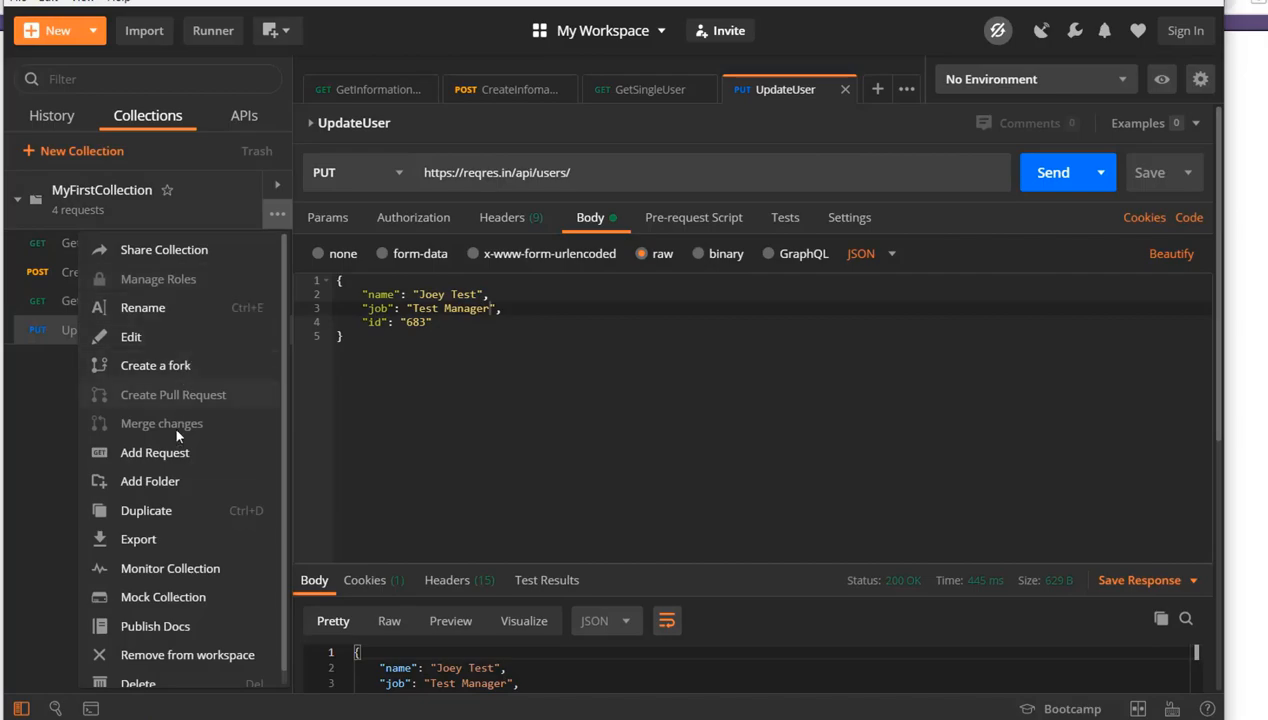
left_click(195, 453)
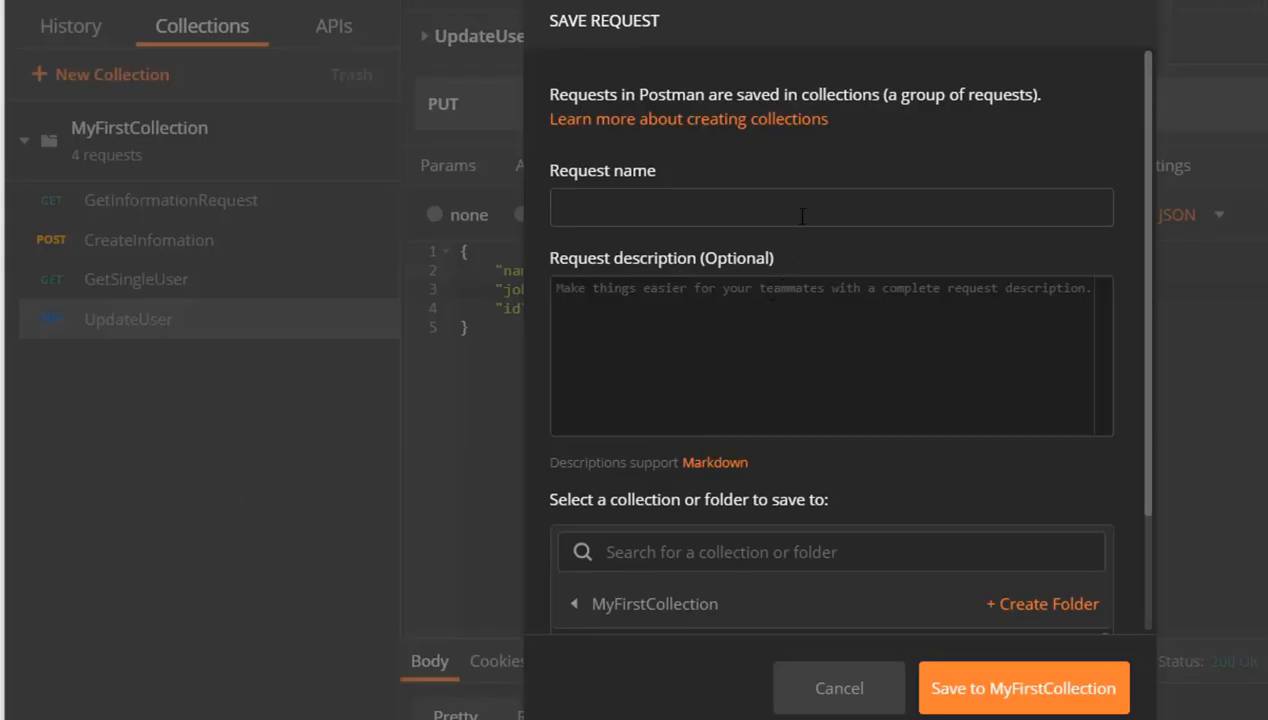
type("PutWithPatch")
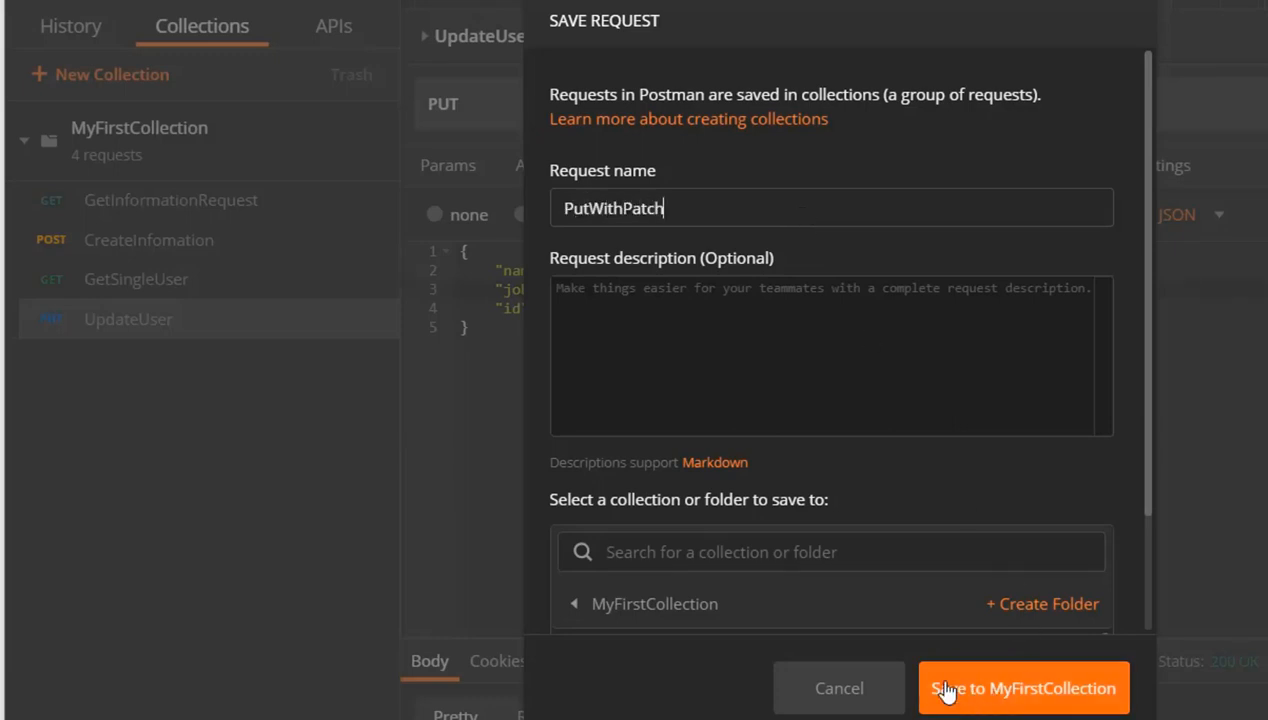
left_click(589, 208)
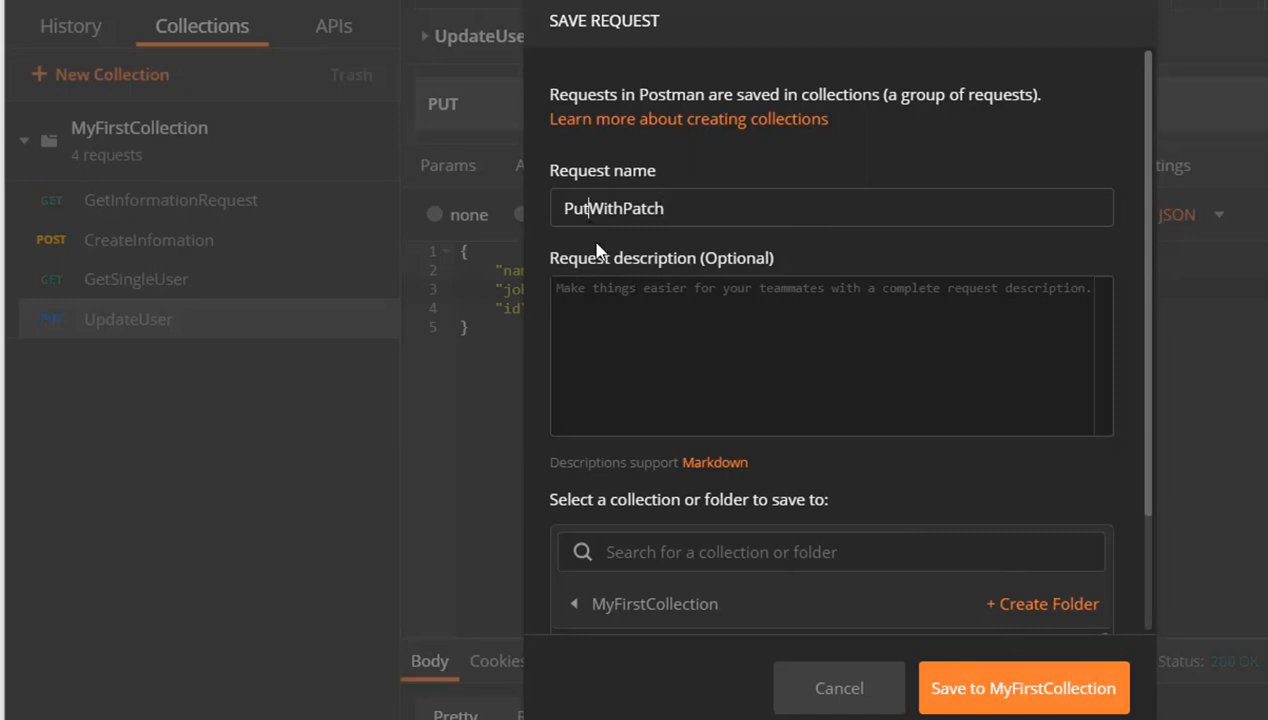
key("BackSpace")
key("BackSpace")
key("BackSpace")
type("Up")
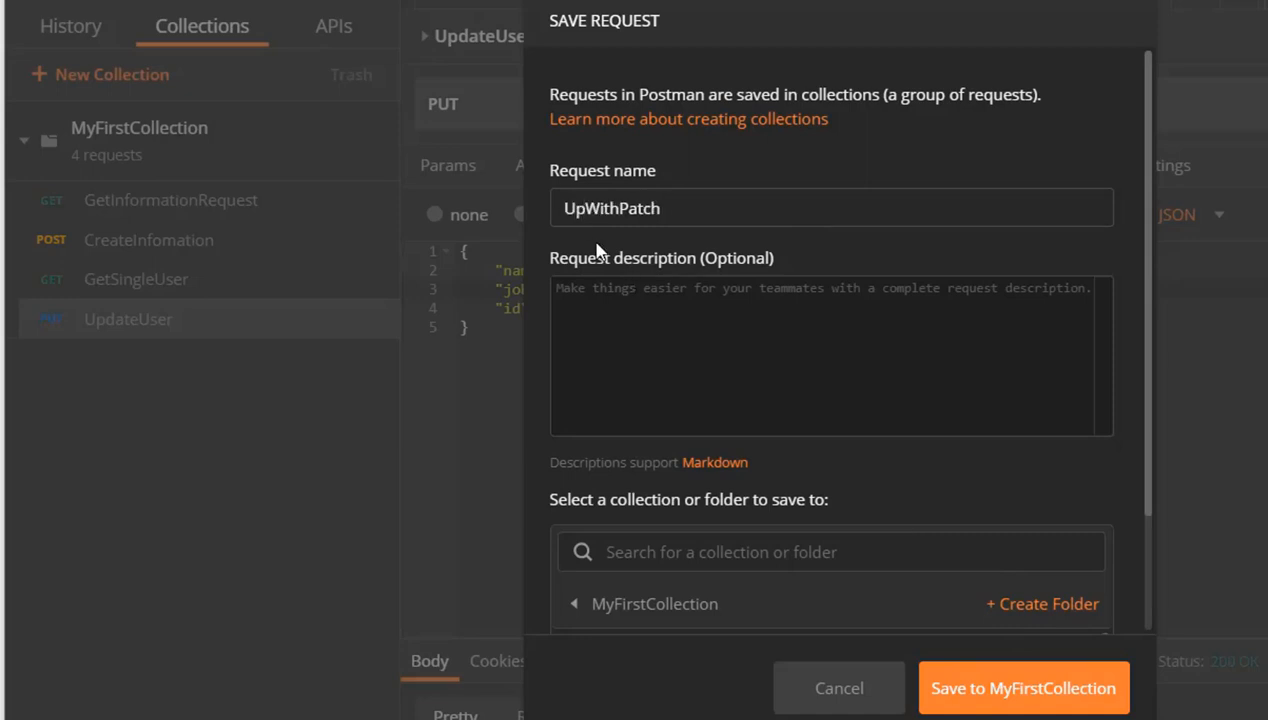
type("date")
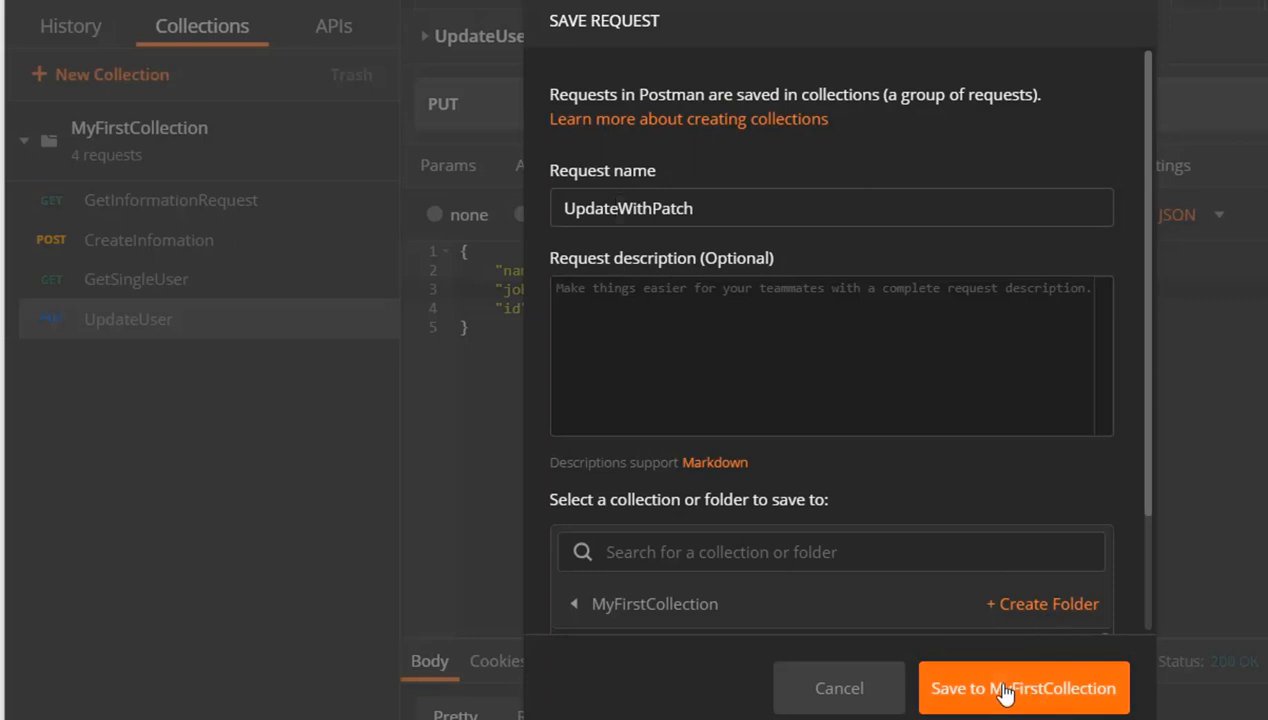
left_click(1003, 690)
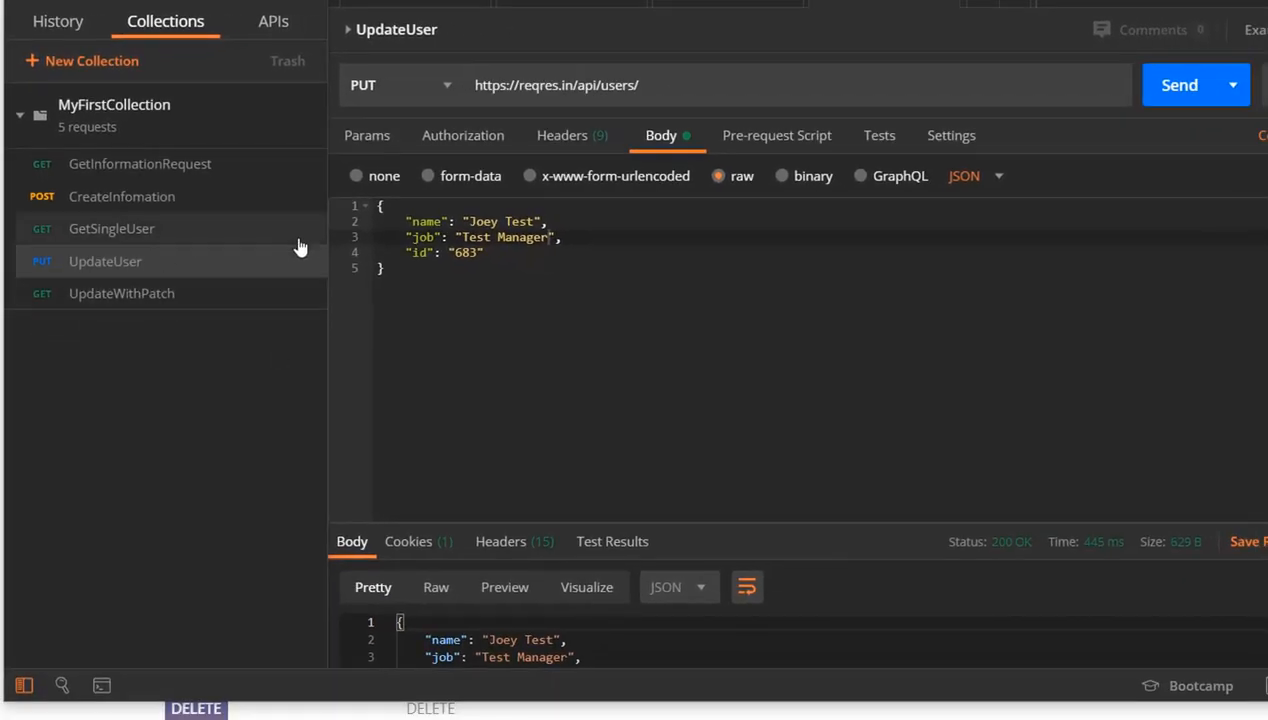
left_click(147, 293)
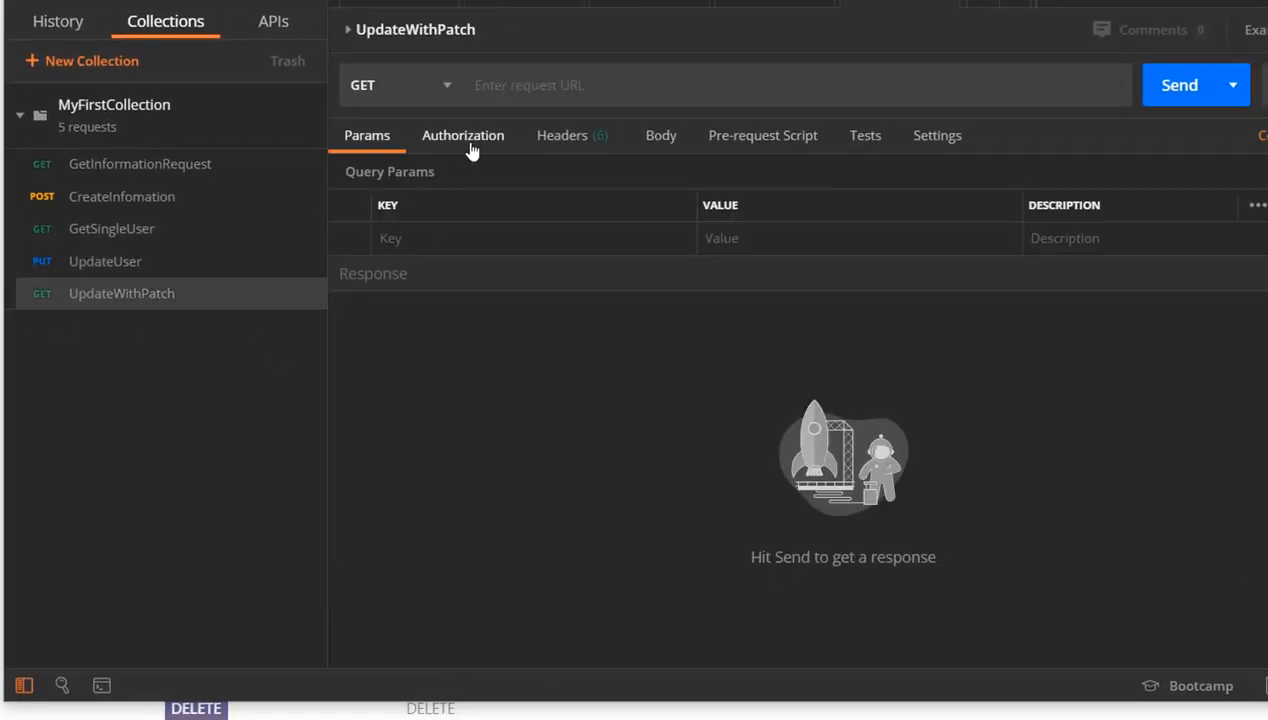
left_click(439, 95)
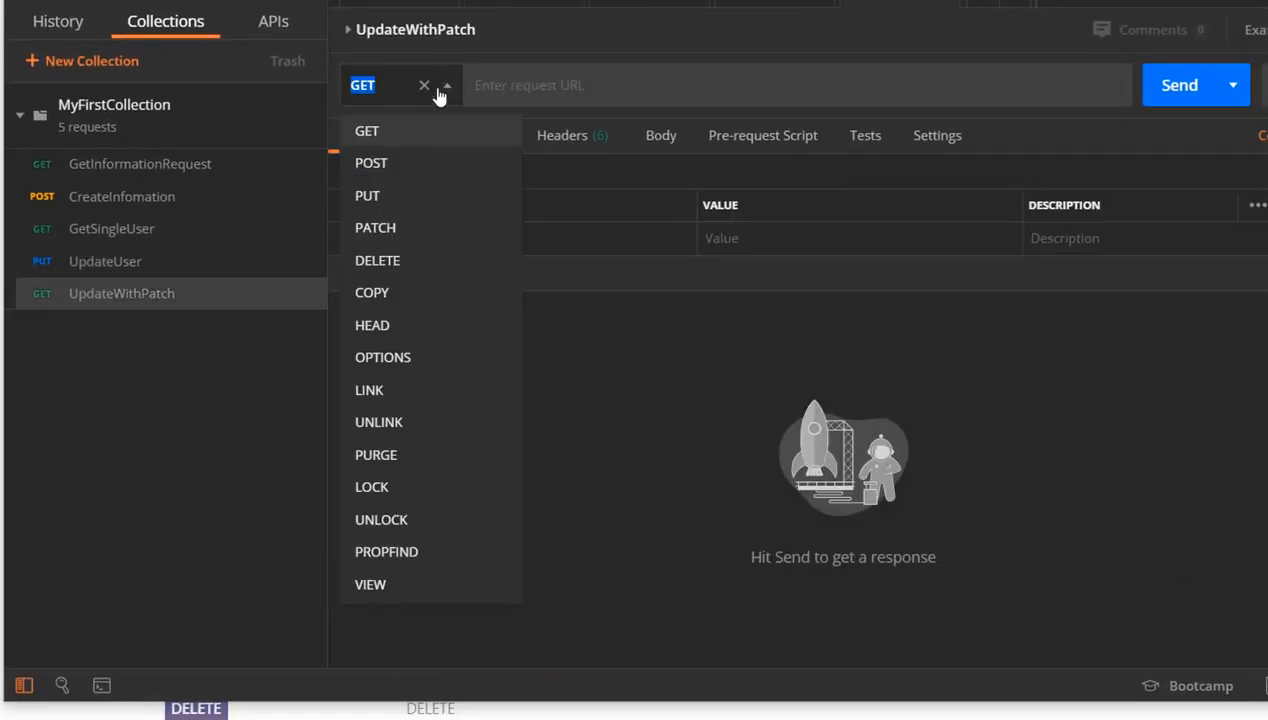
left_click(409, 233)
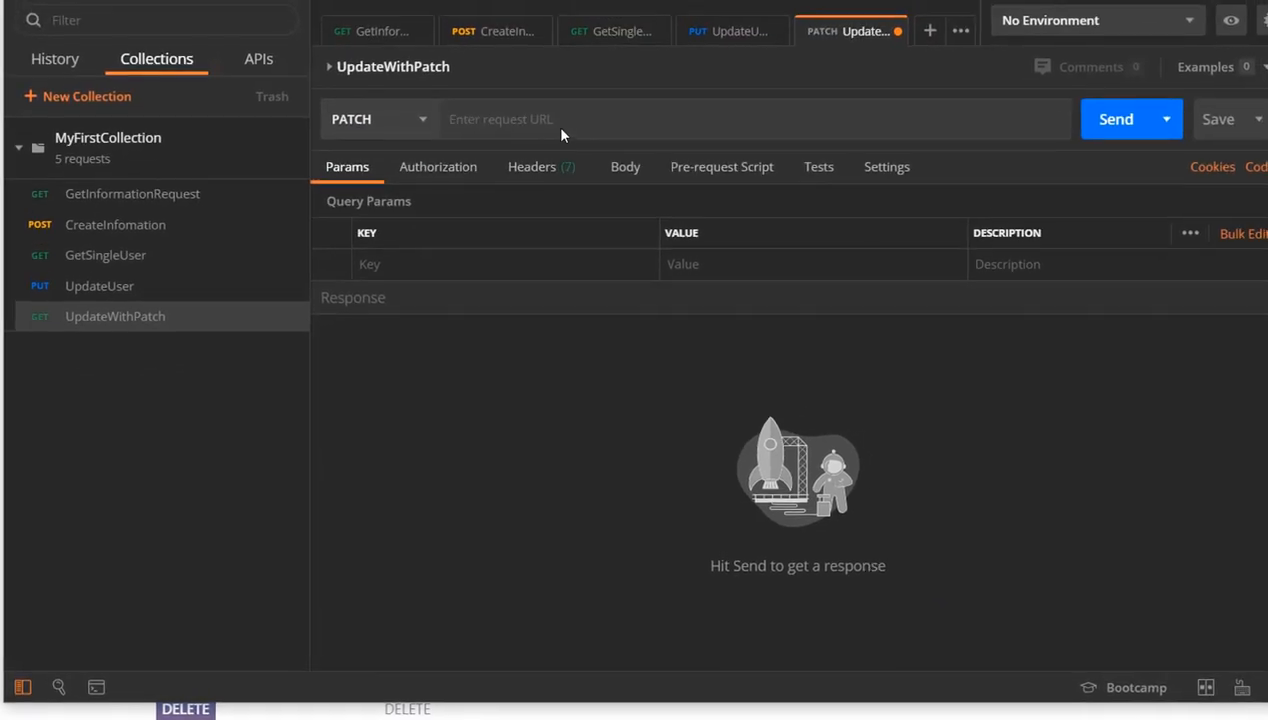
left_click(150, 286)
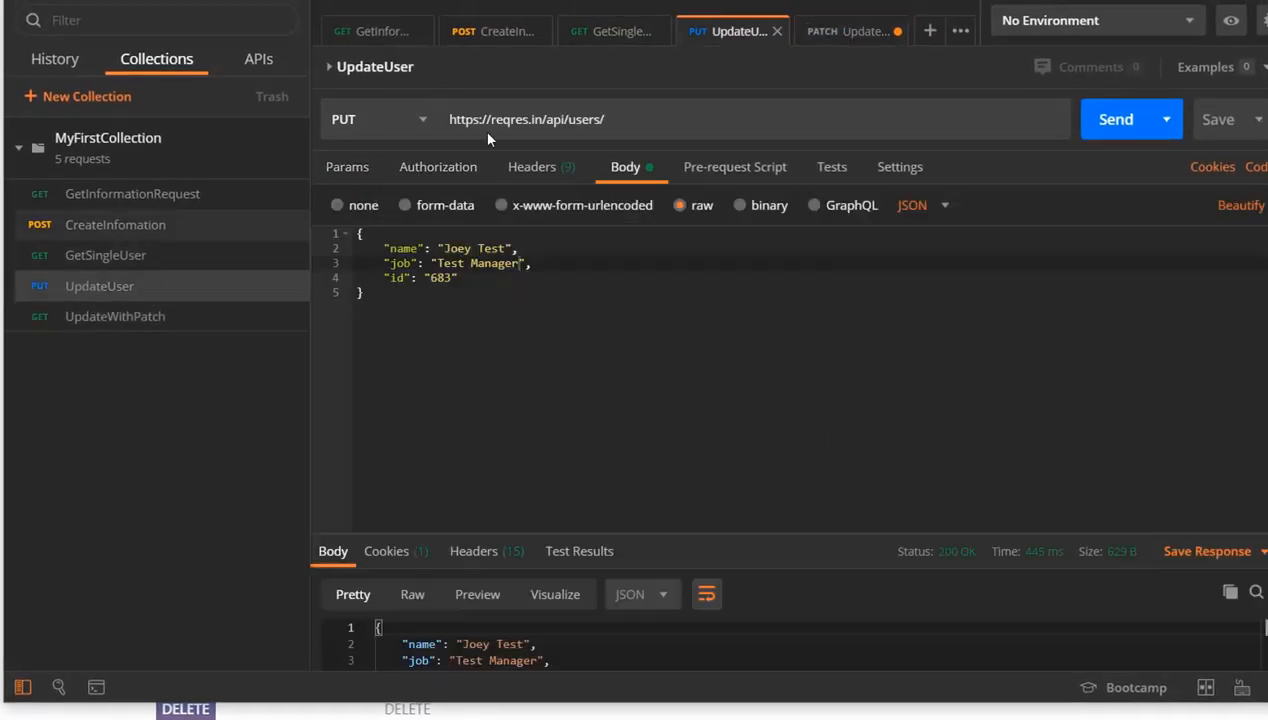
left_click_drag(624, 118, 278, 84)
key("ctrl+c")
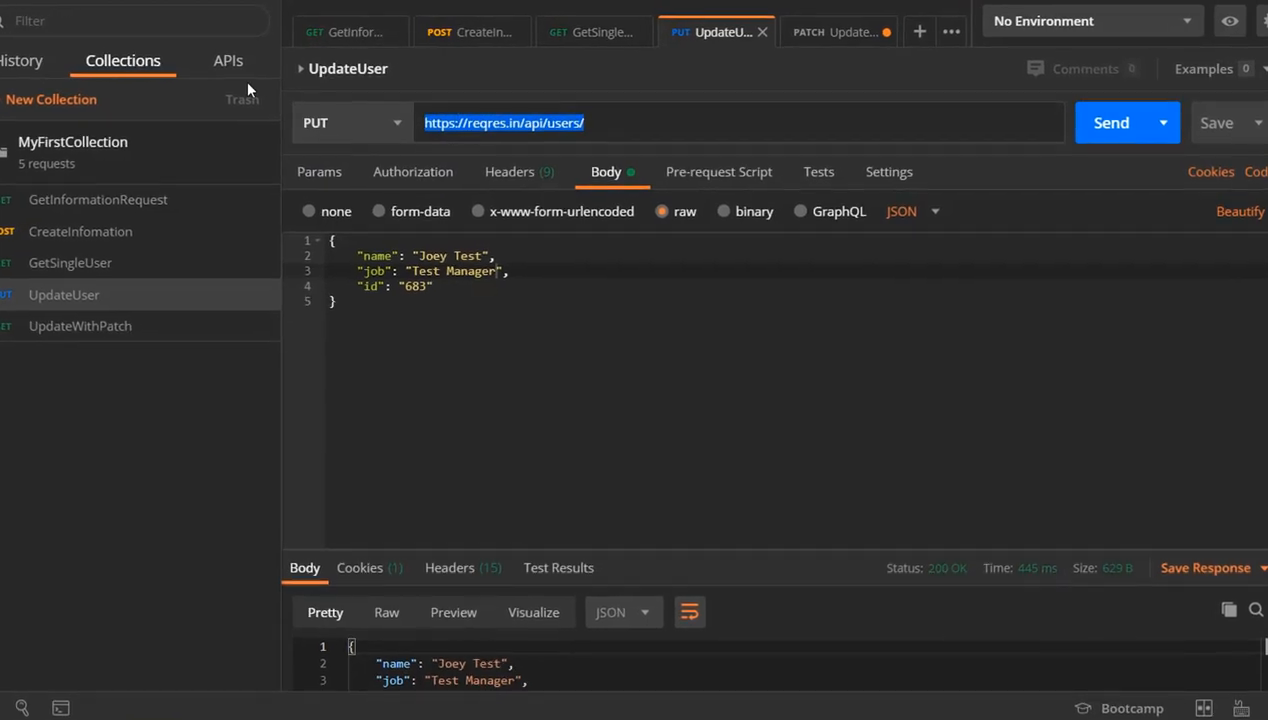
left_click(106, 326)
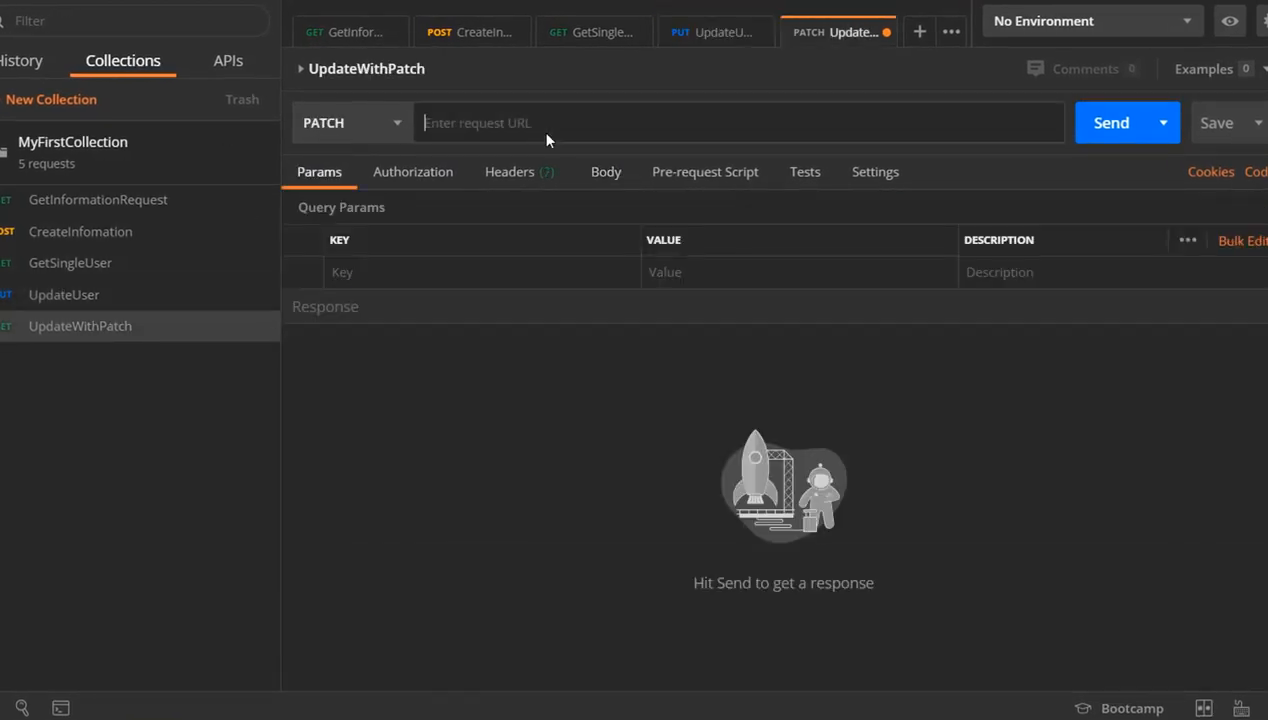
key("ctrl+v")
Give UpdateWithPatch a raw JSON body copied from the body of the UpdateUser request
left_click(135, 298)
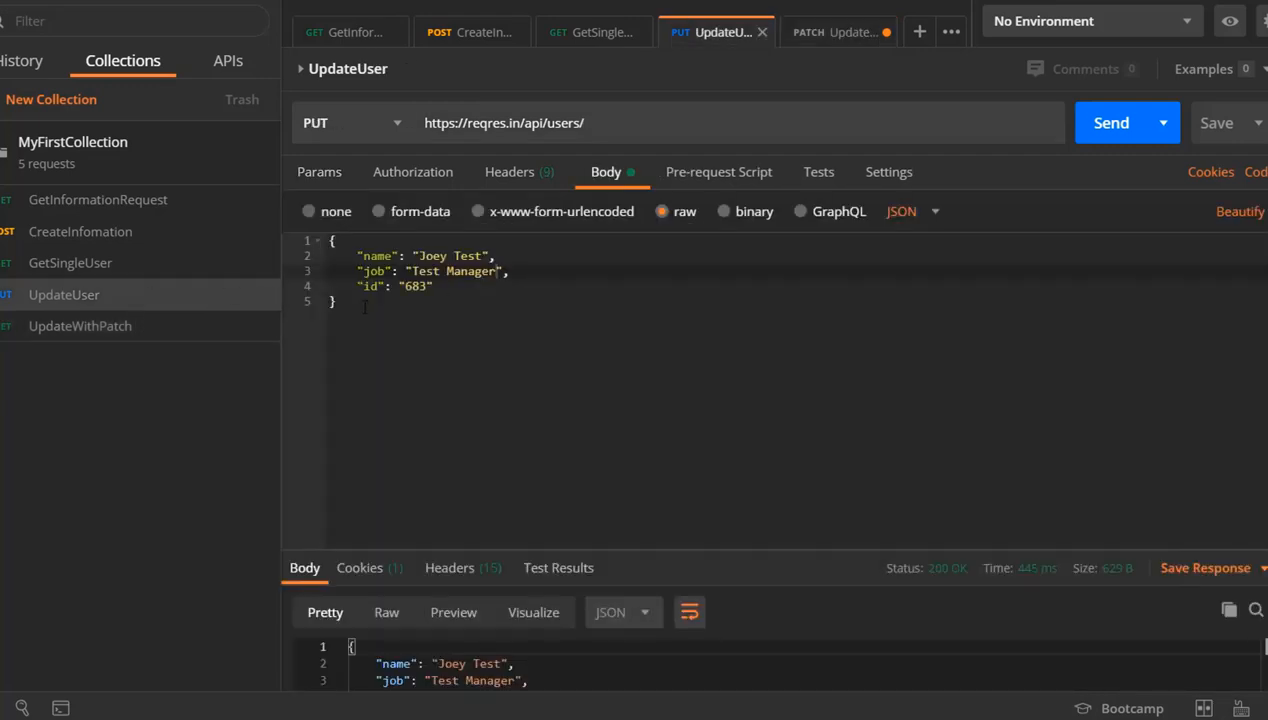
left_click_drag(365, 307, 300, 236)
key("ctrl+c")
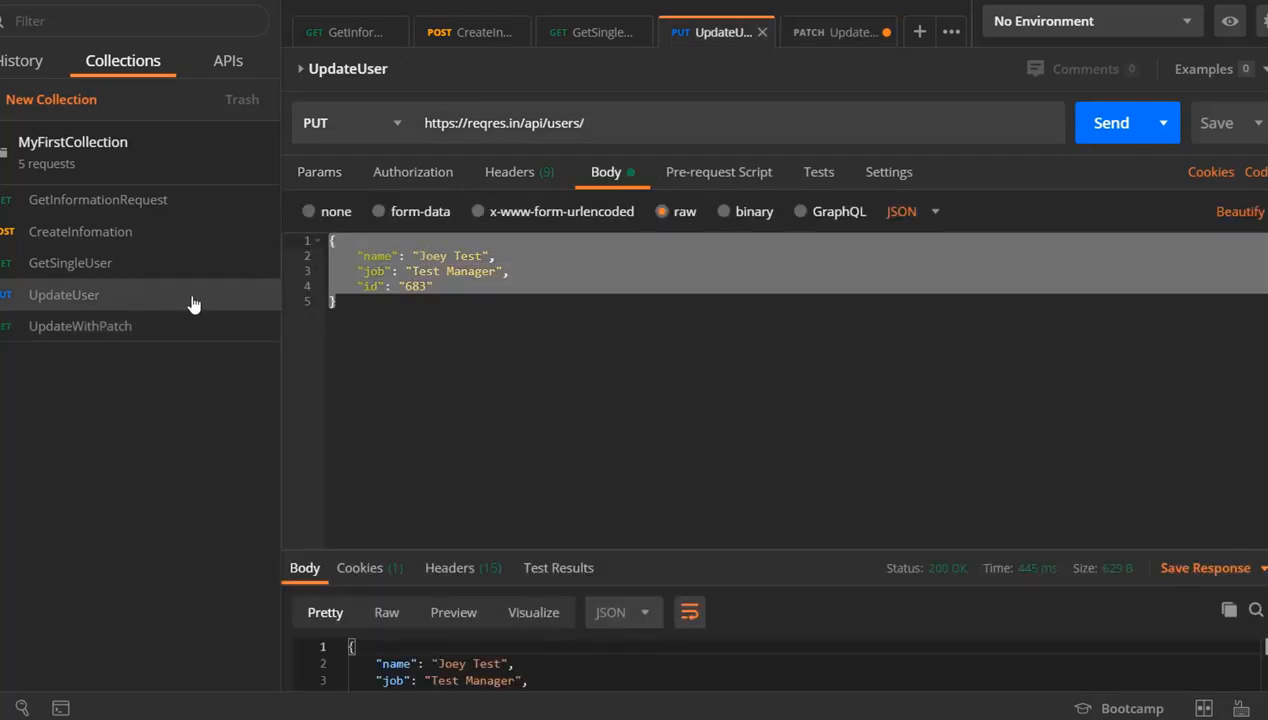
left_click(127, 329)
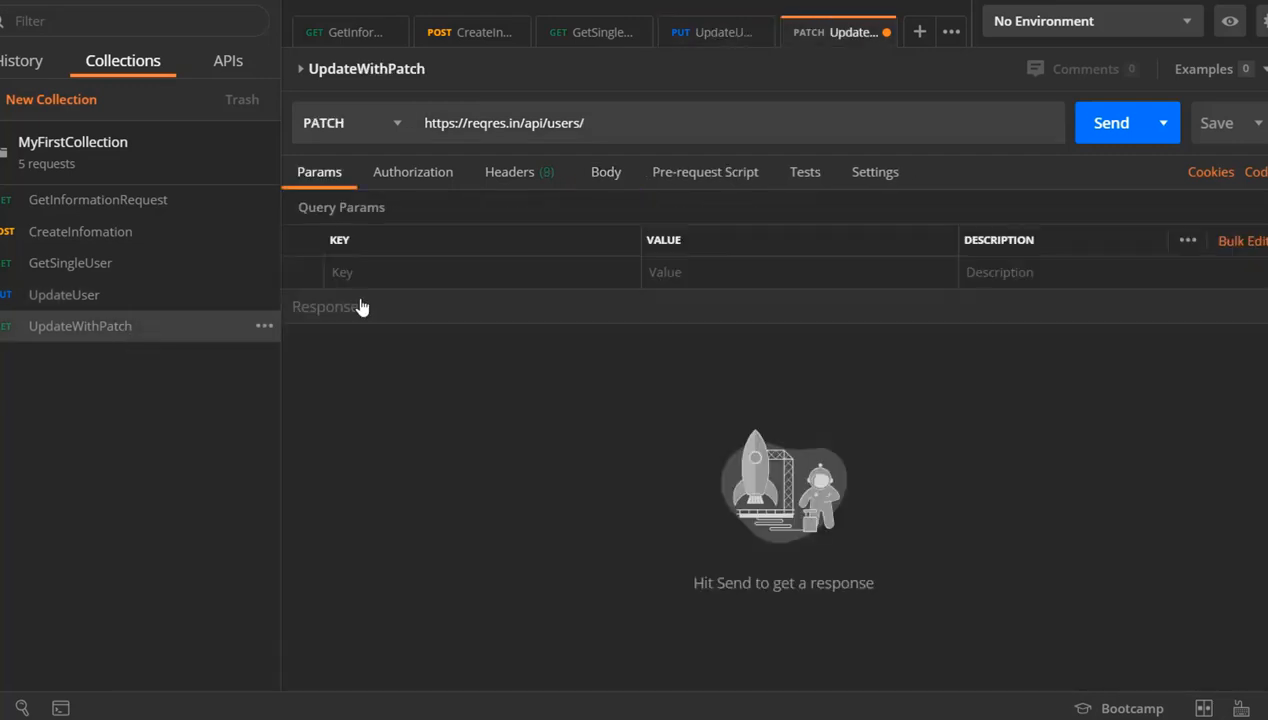
left_click(614, 184)
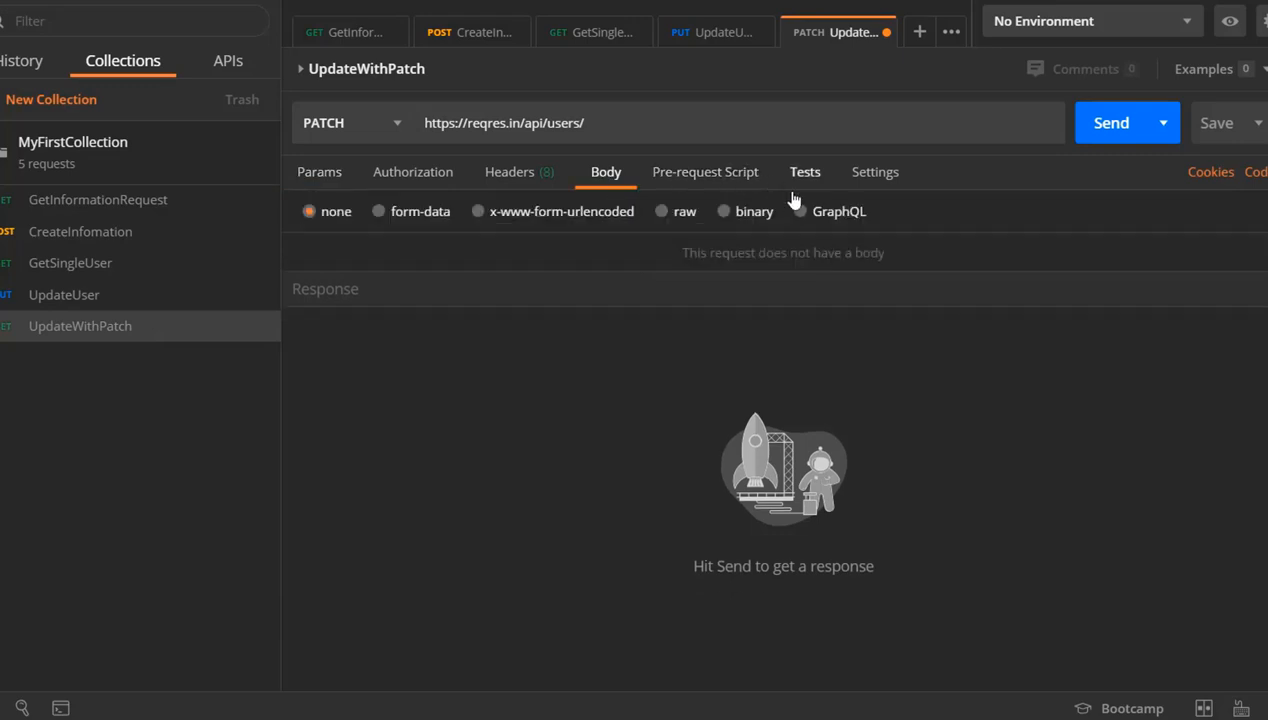
left_click(662, 210)
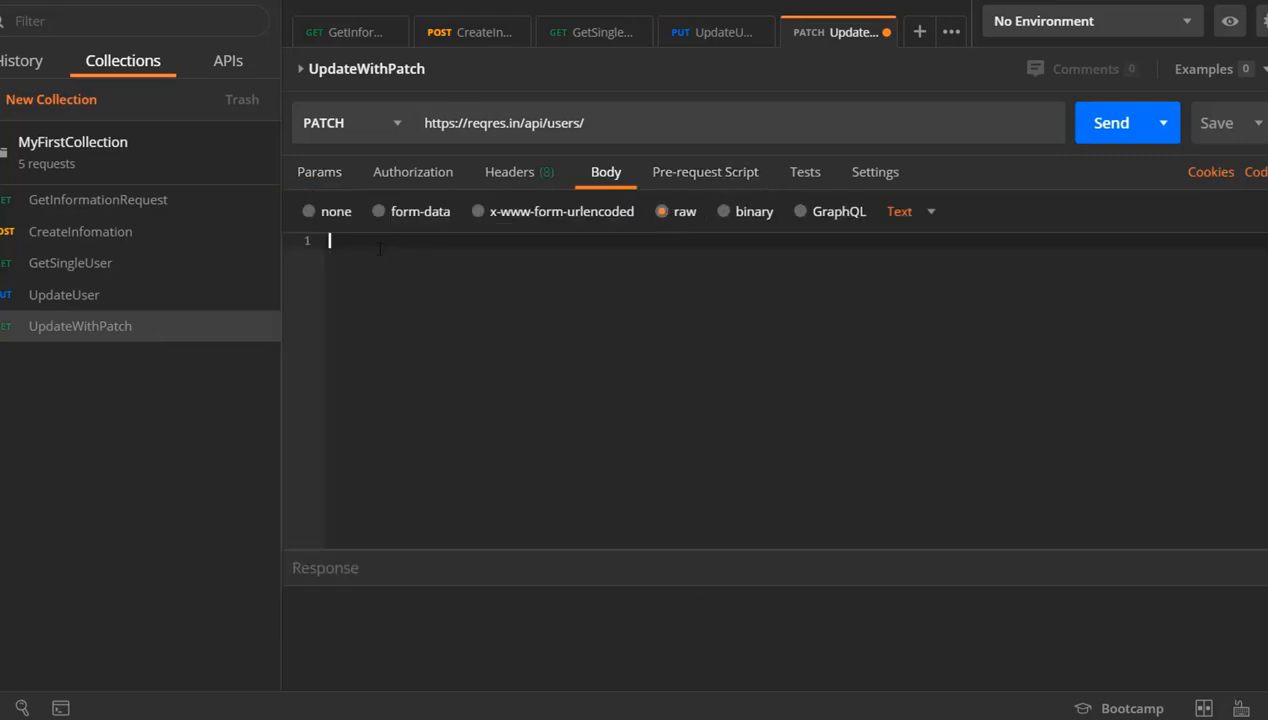
left_click(931, 214)
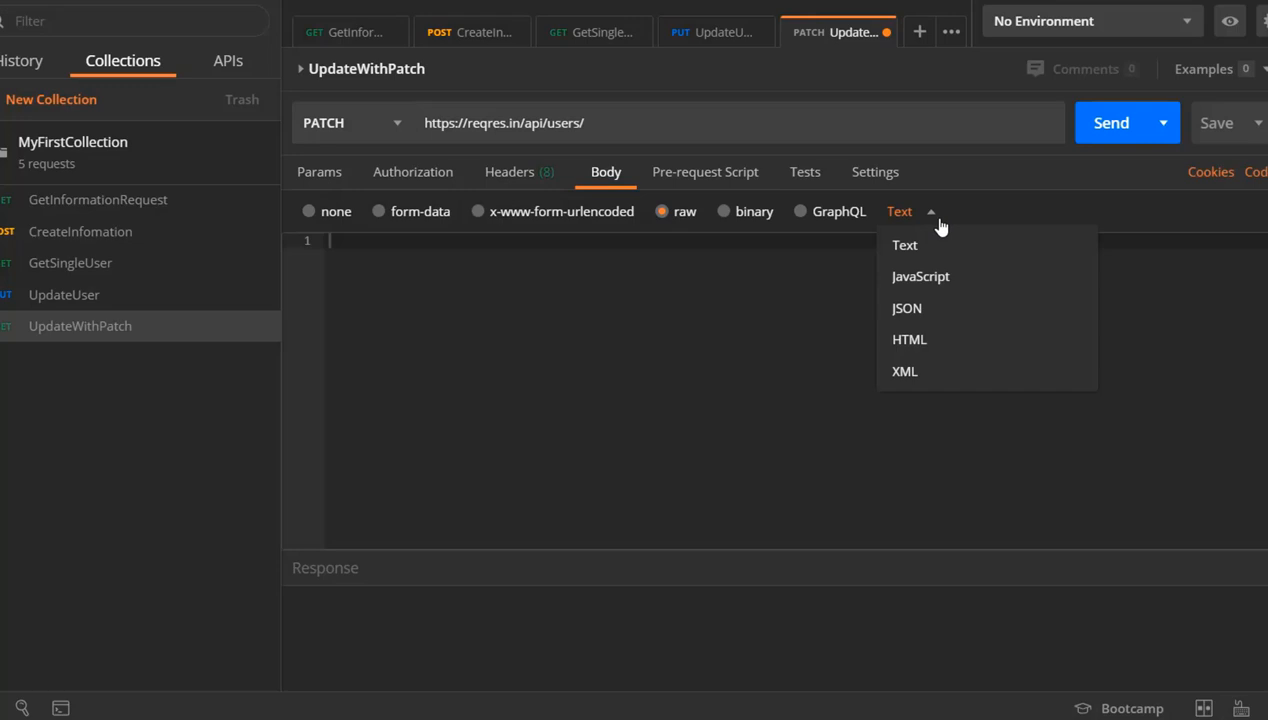
left_click(925, 311)
key("ctrl+v")
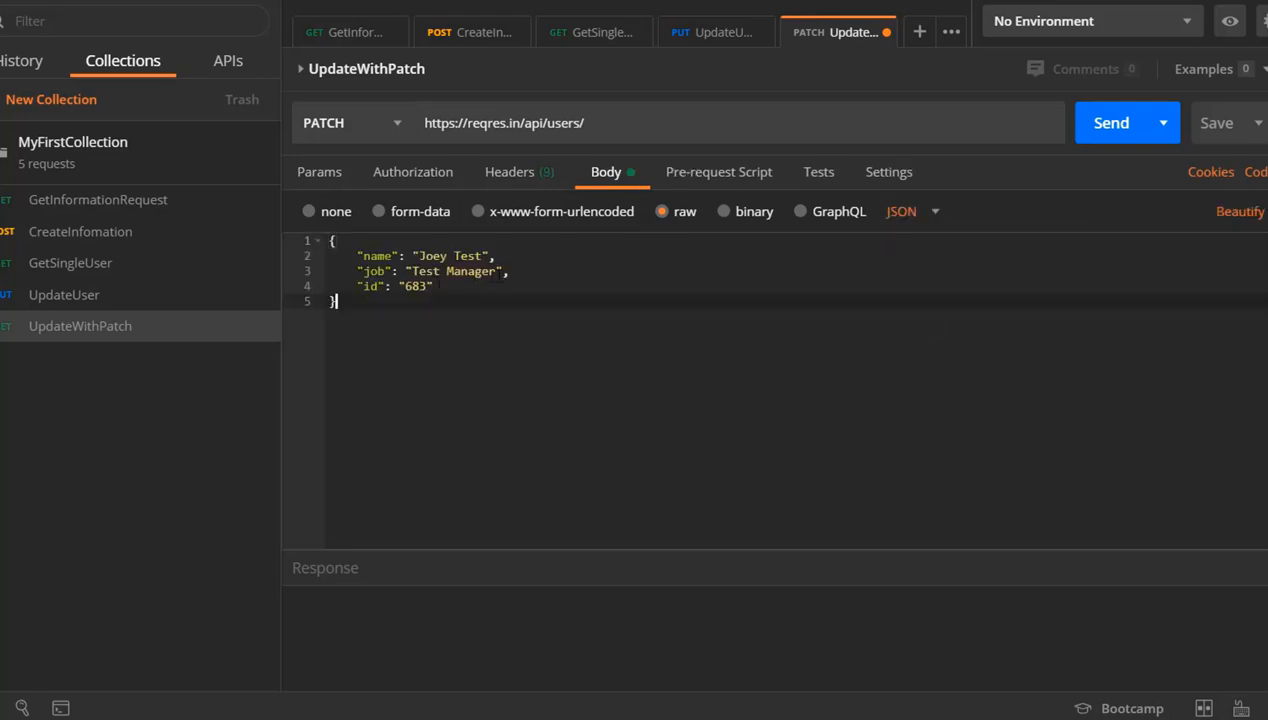
Append the id 683 from the body to the end of the UpdateWithPatch URL
double_click(415, 286)
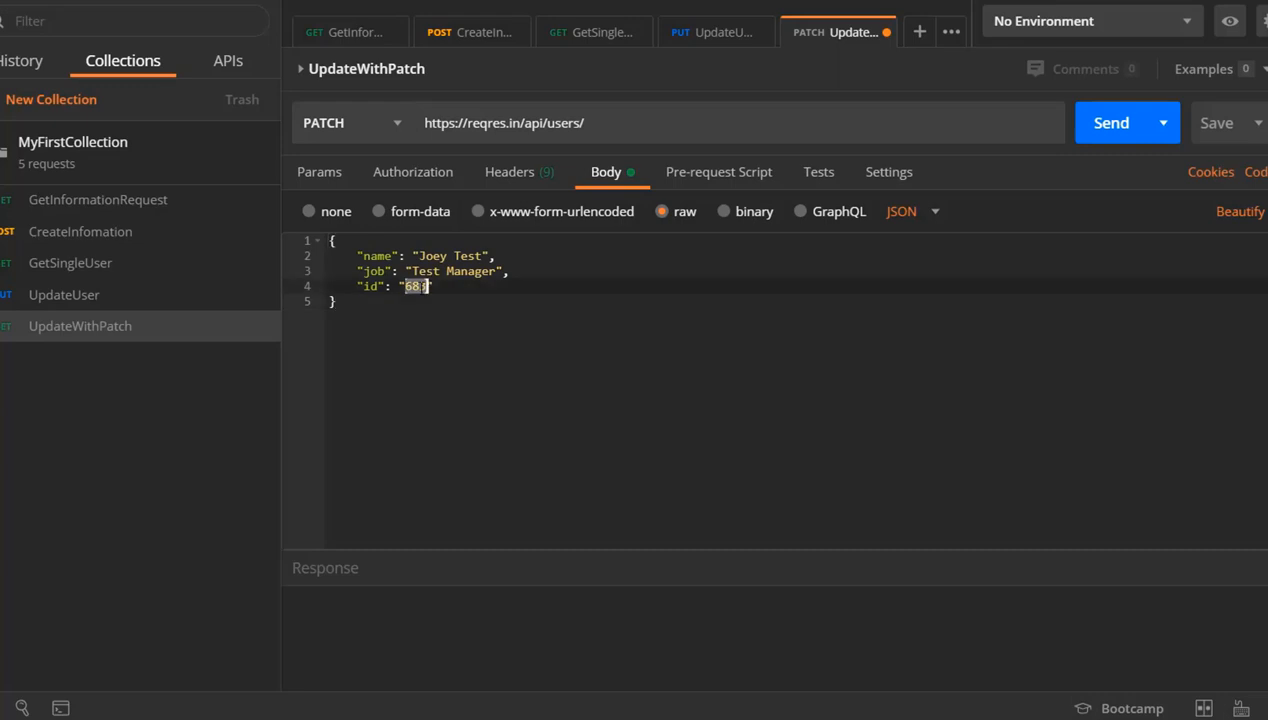
left_click(603, 125)
type("683")
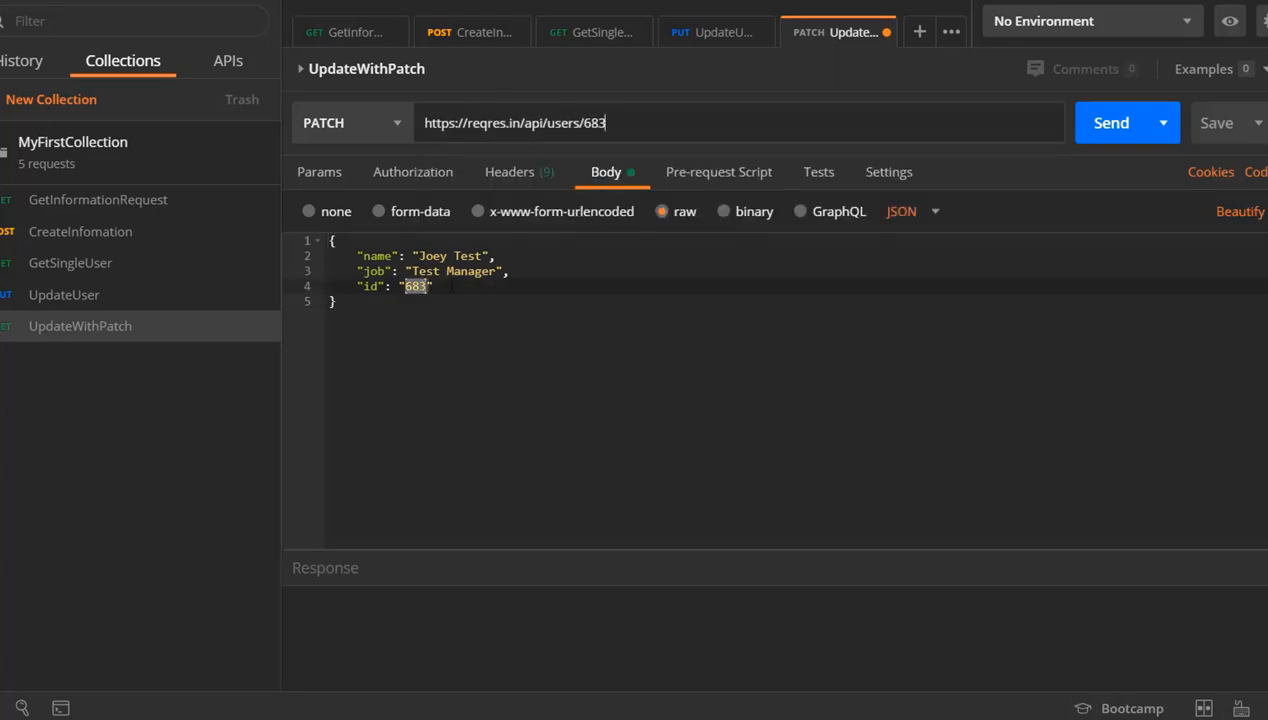
left_click(450, 287)
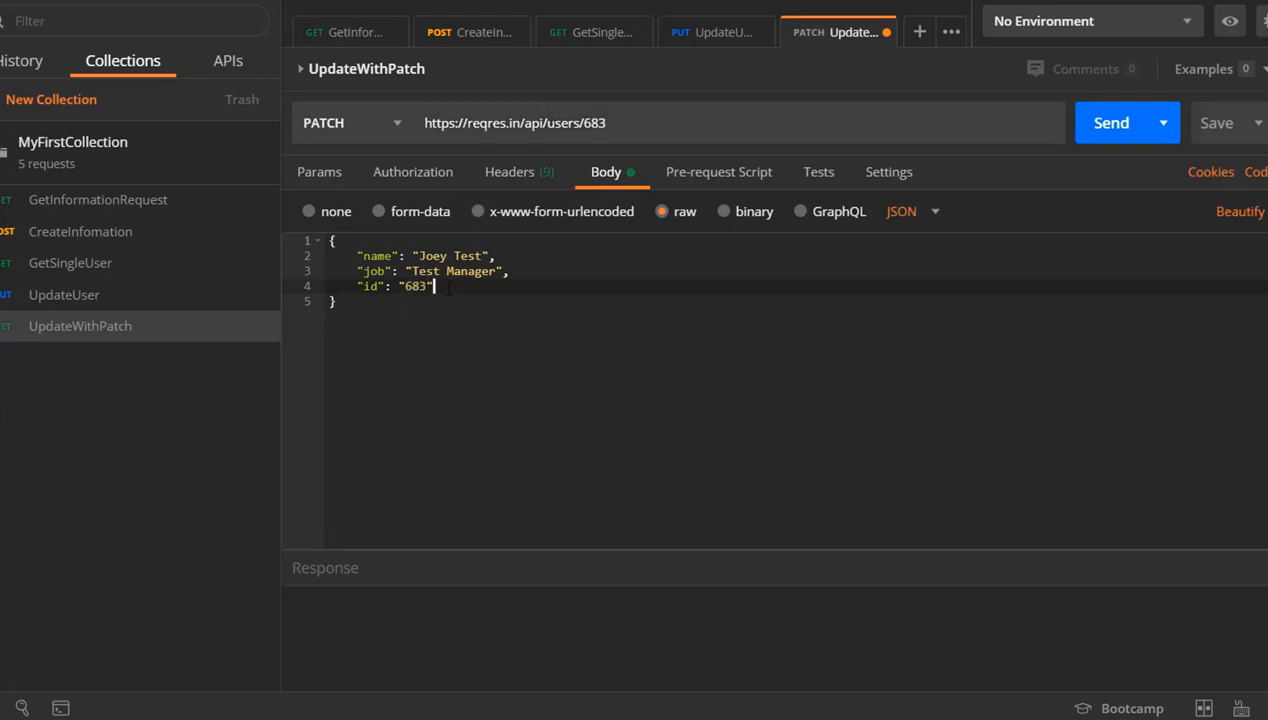
Replace the id at the end of the UpdateWithPatch URL with 2
left_click(628, 120)
key("BackSpace")
key("BackSpace")
key("BackSpace")
type("2")
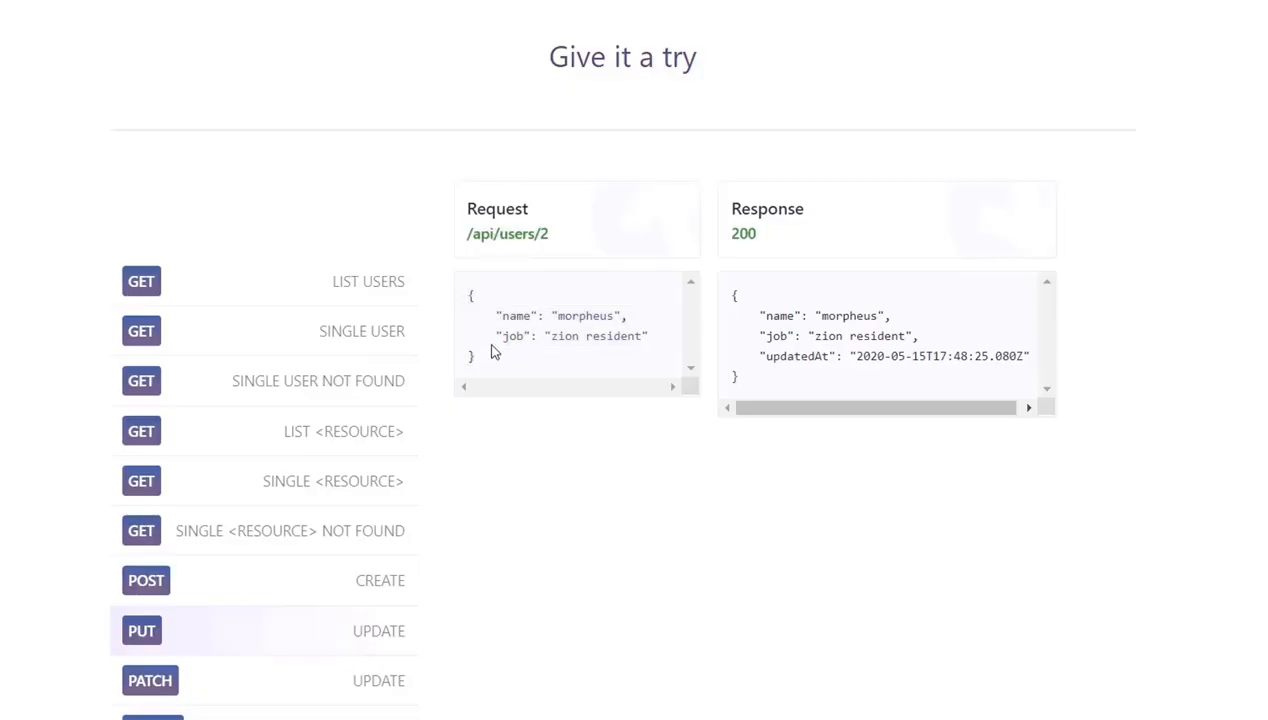
Replace the UpdateWithPatch body with the sample request body (morpheus, zion resident) copied from the PUT update example on reqres.in
left_click_drag(488, 362, 470, 308)
key("ctrl+c")
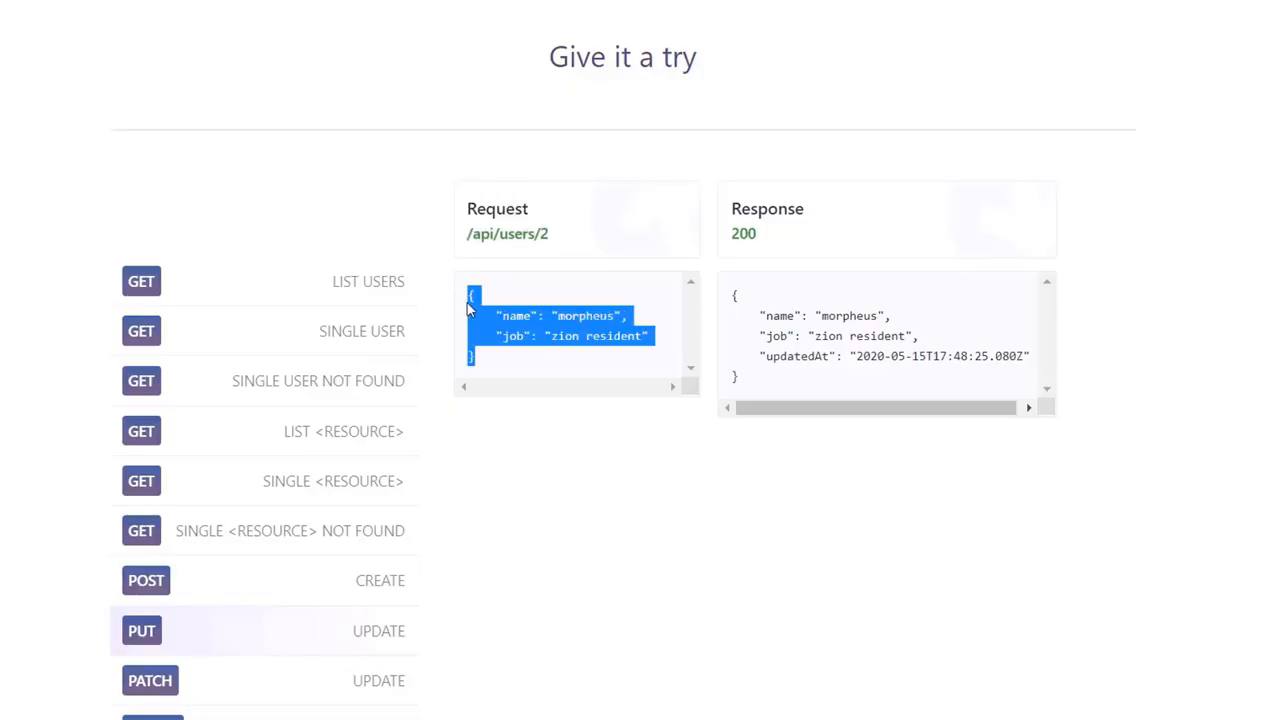
left_click(1060, 718)
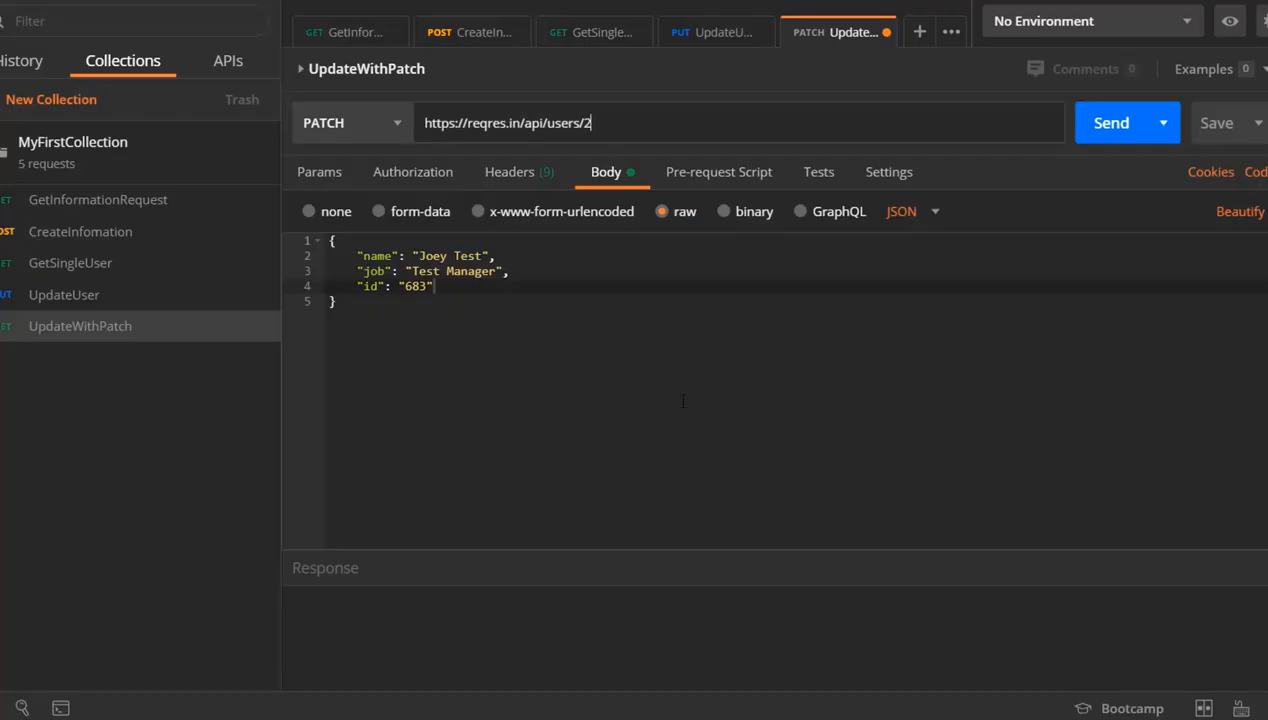
left_click_drag(357, 303, 284, 223)
key("ctrl+v")
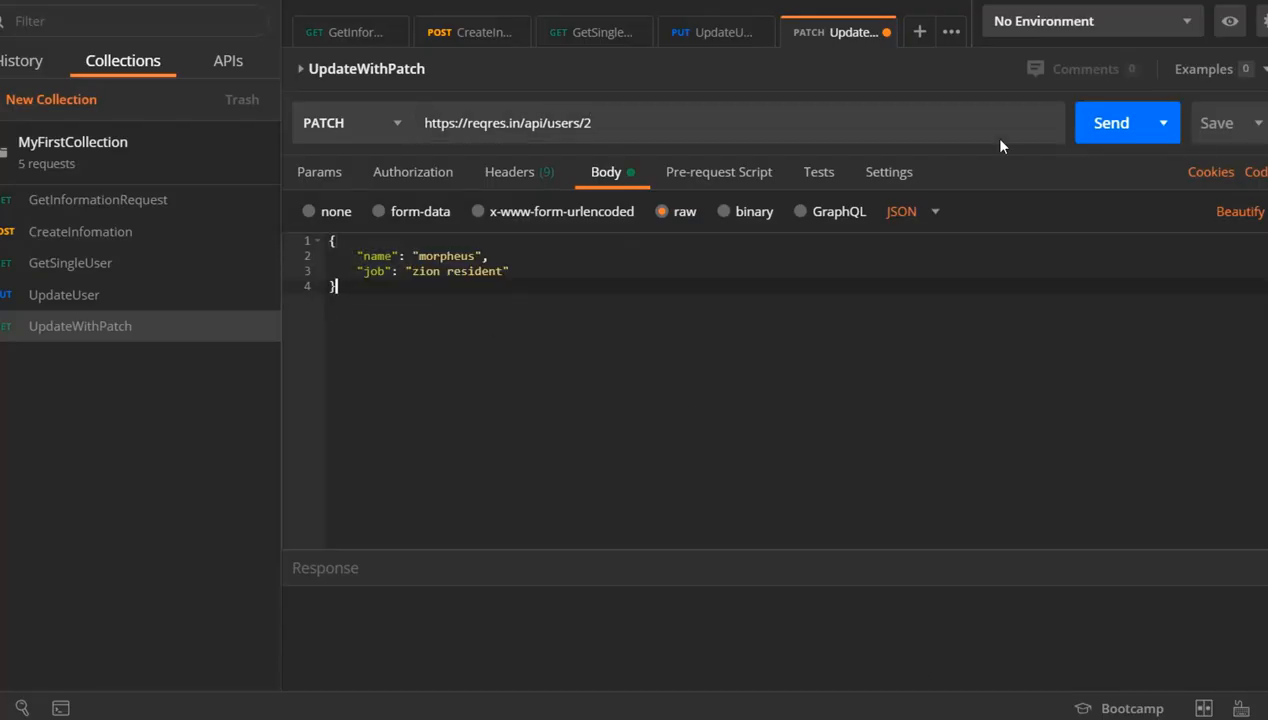
Send the UpdateWithPatch request and examine its response body
left_click(1097, 145)
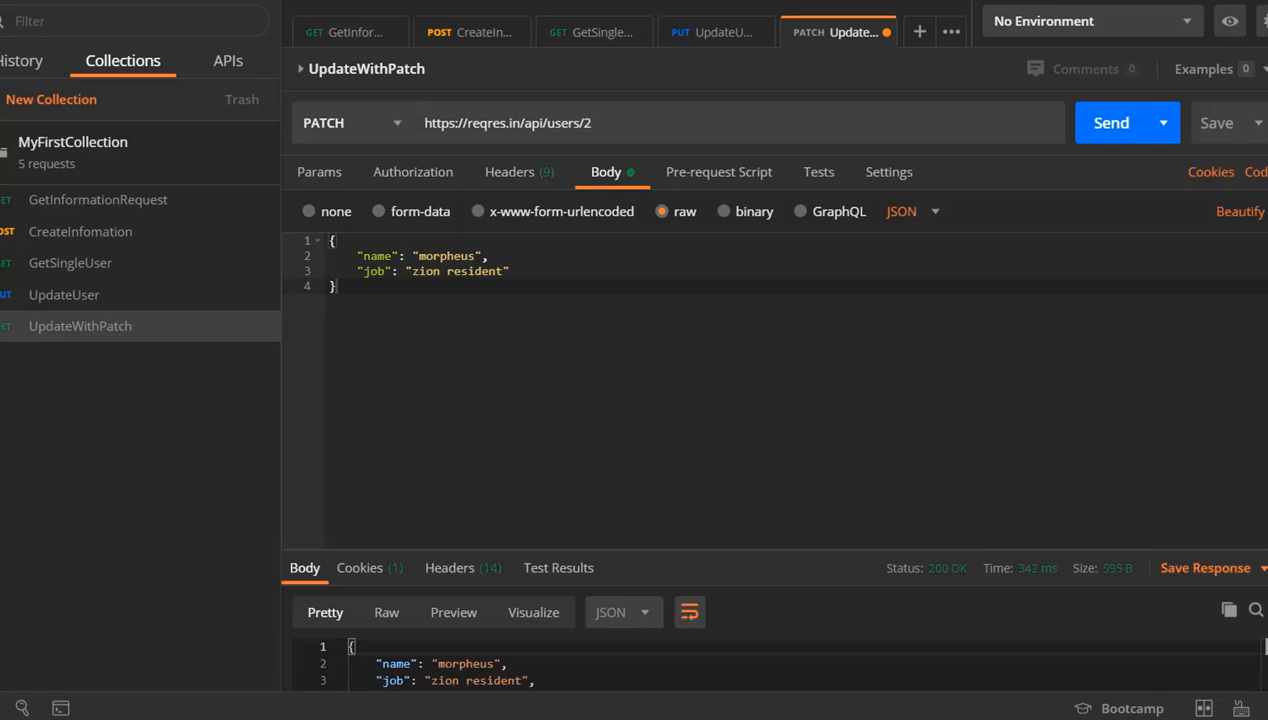
scroll(770, 370, "down", 4)
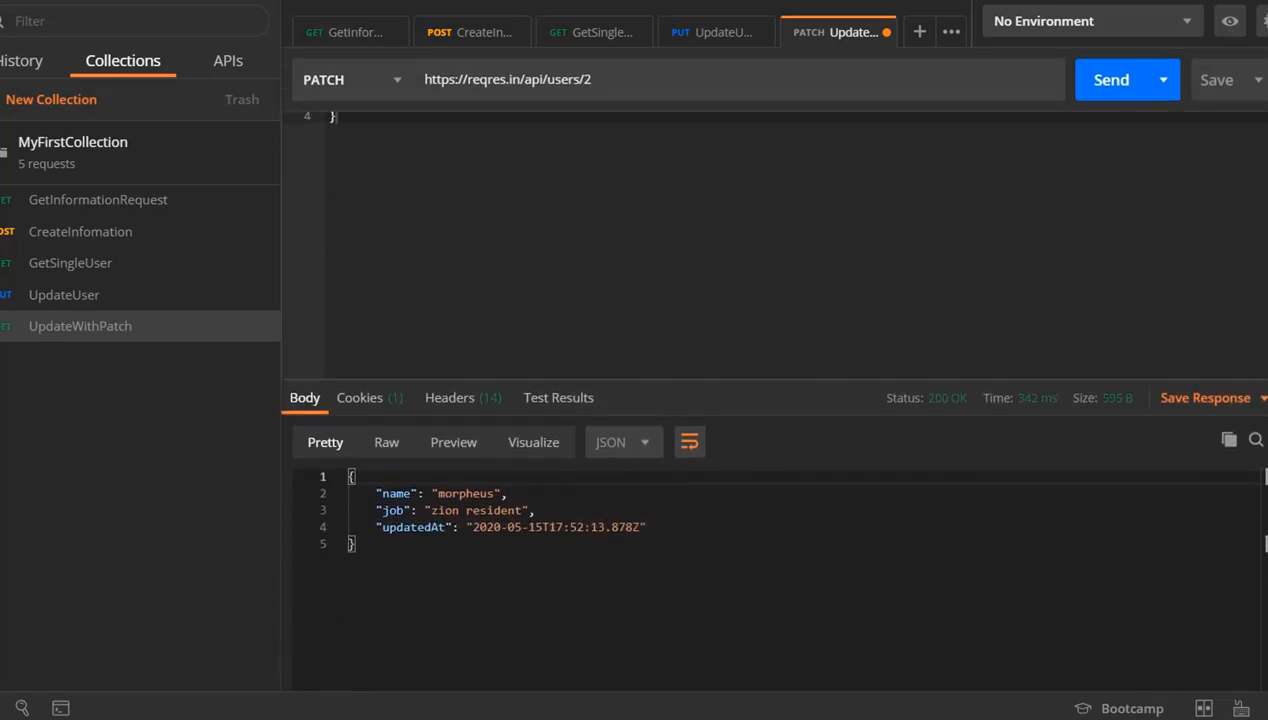
scroll(770, 385, "up", 4)
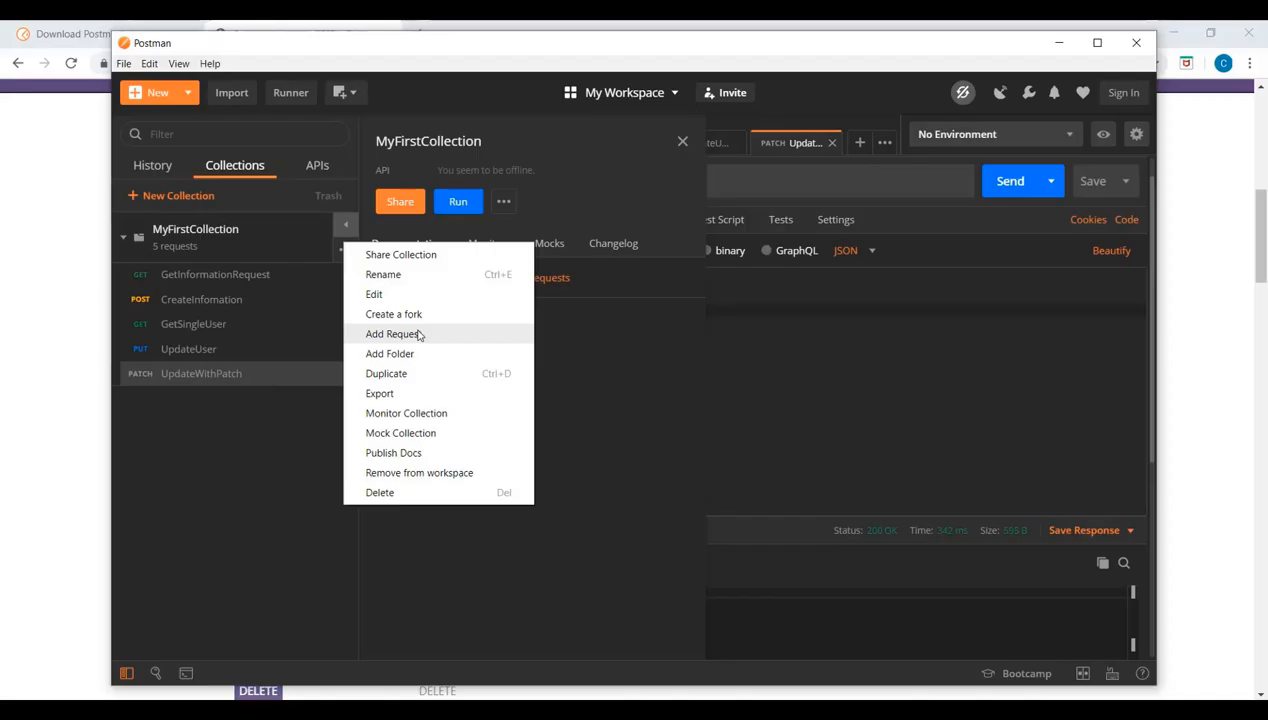
Add a new request named DeleteUser to MyFirstCollection and close the collection details
left_click(419, 335)
type("D")
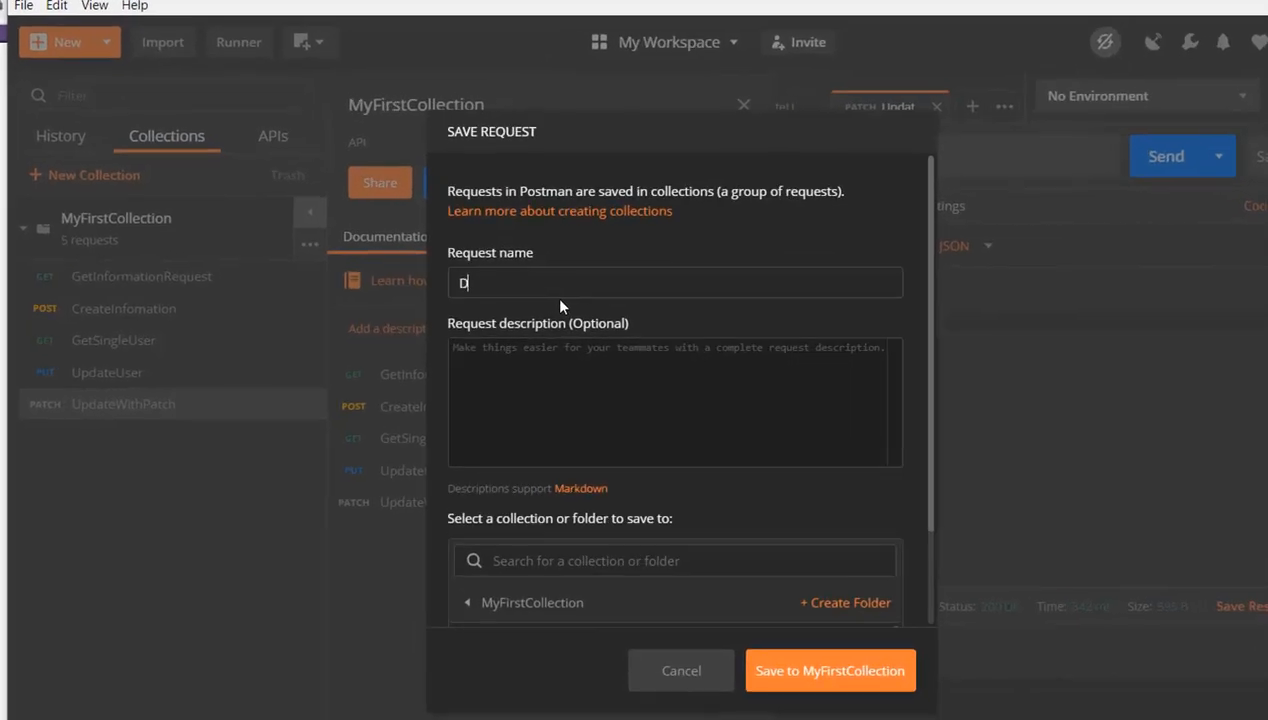
type("eleteUser")
left_click(790, 684)
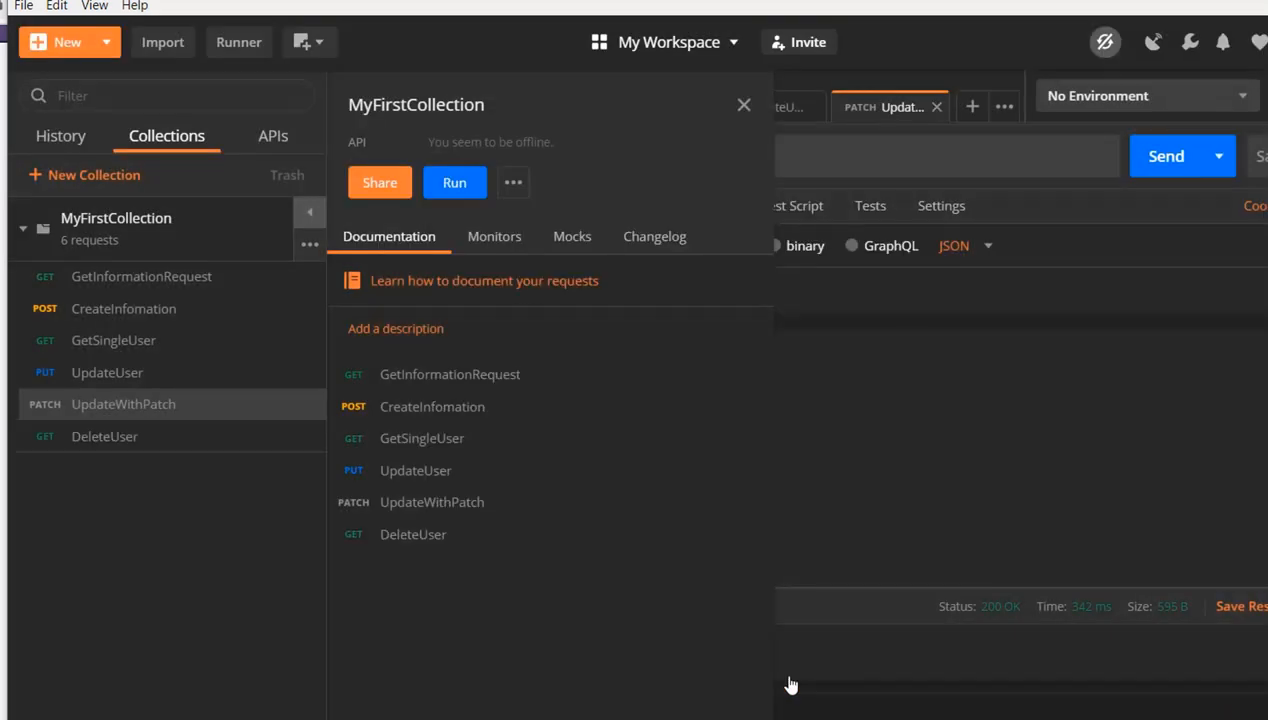
left_click(745, 105)
Open the DeleteUser request and set its method to DELETE
left_click(91, 440)
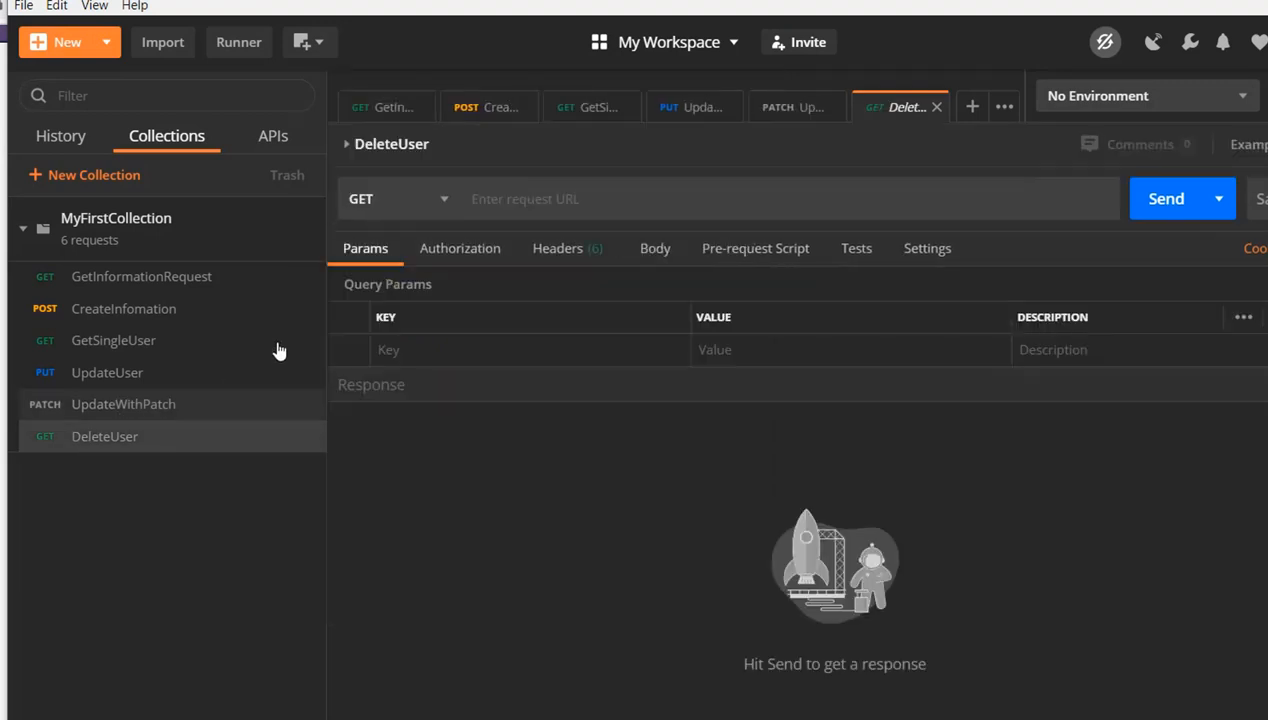
left_click(438, 212)
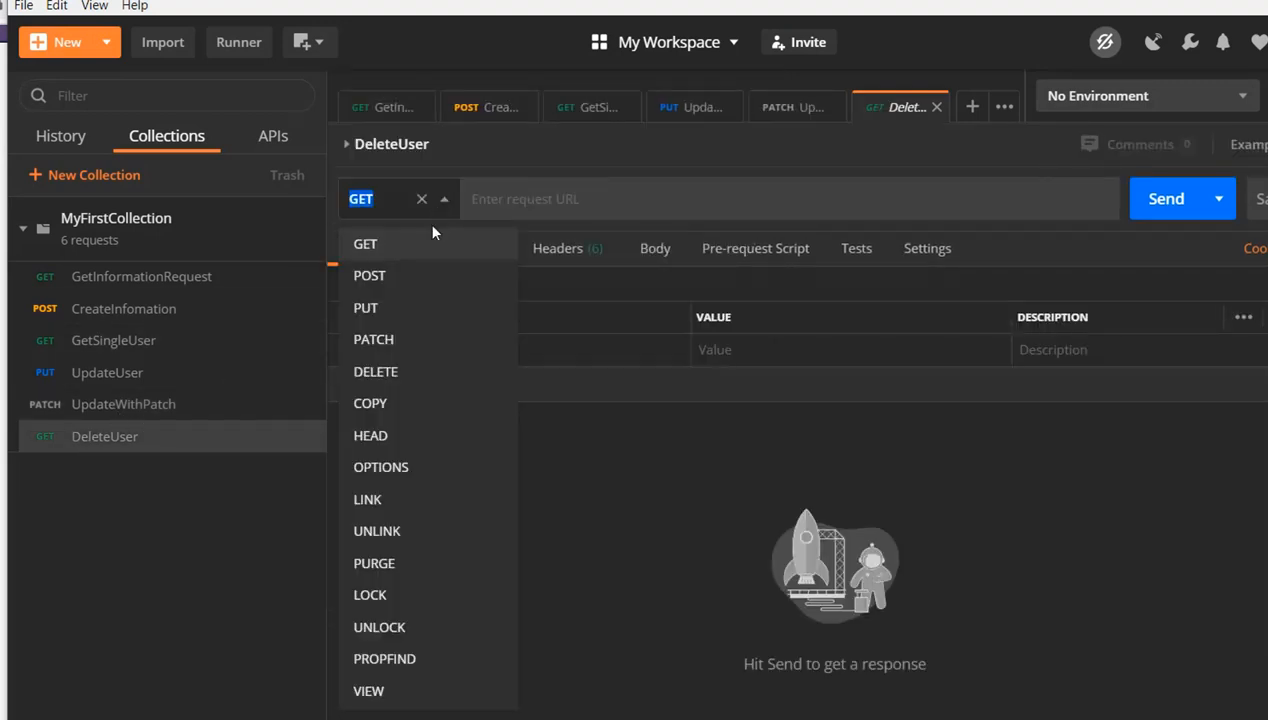
left_click(399, 372)
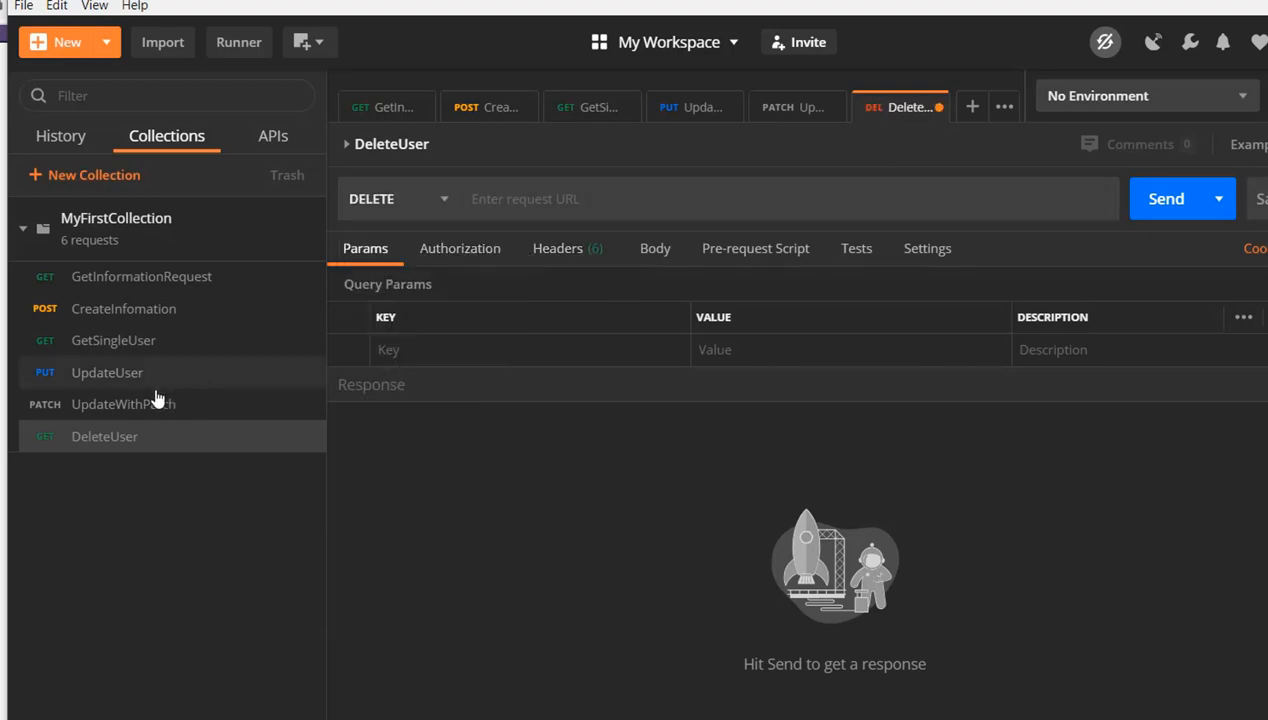
Switch to reqres.in in the browser and copy the full address of the DELETE example's /api/users/2 endpoint
key("alt+Tab")
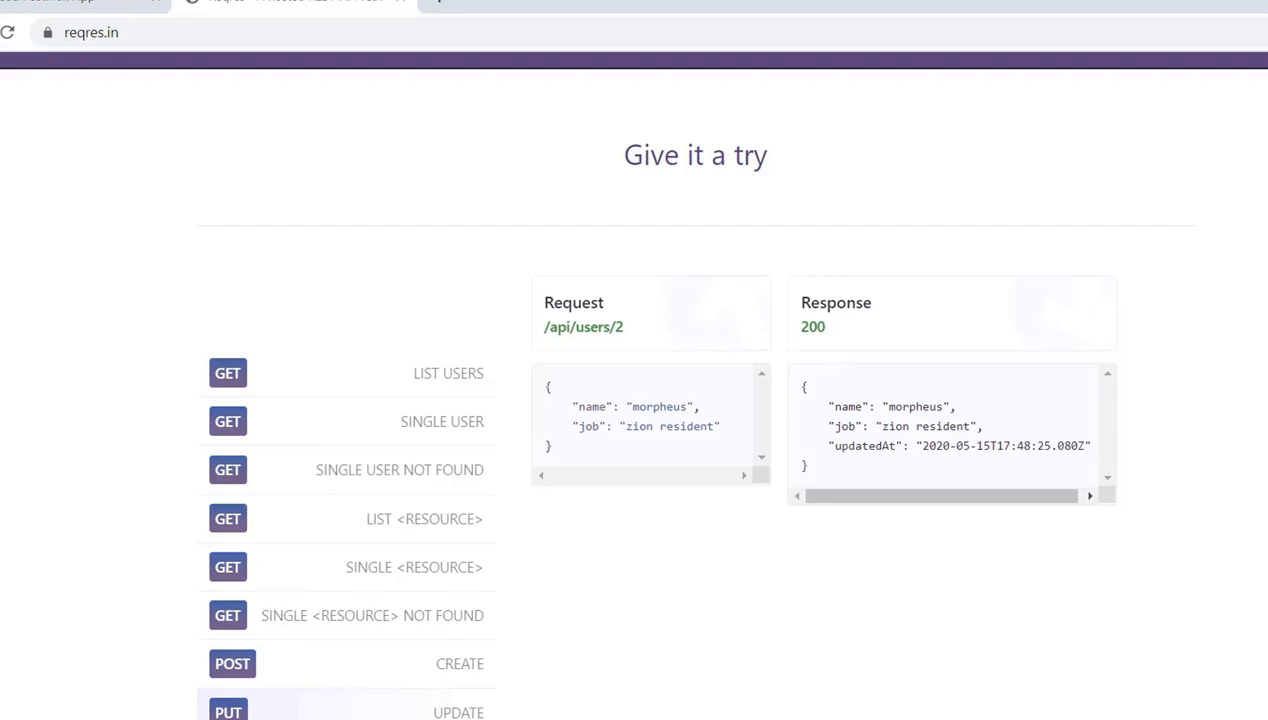
left_click(456, 719)
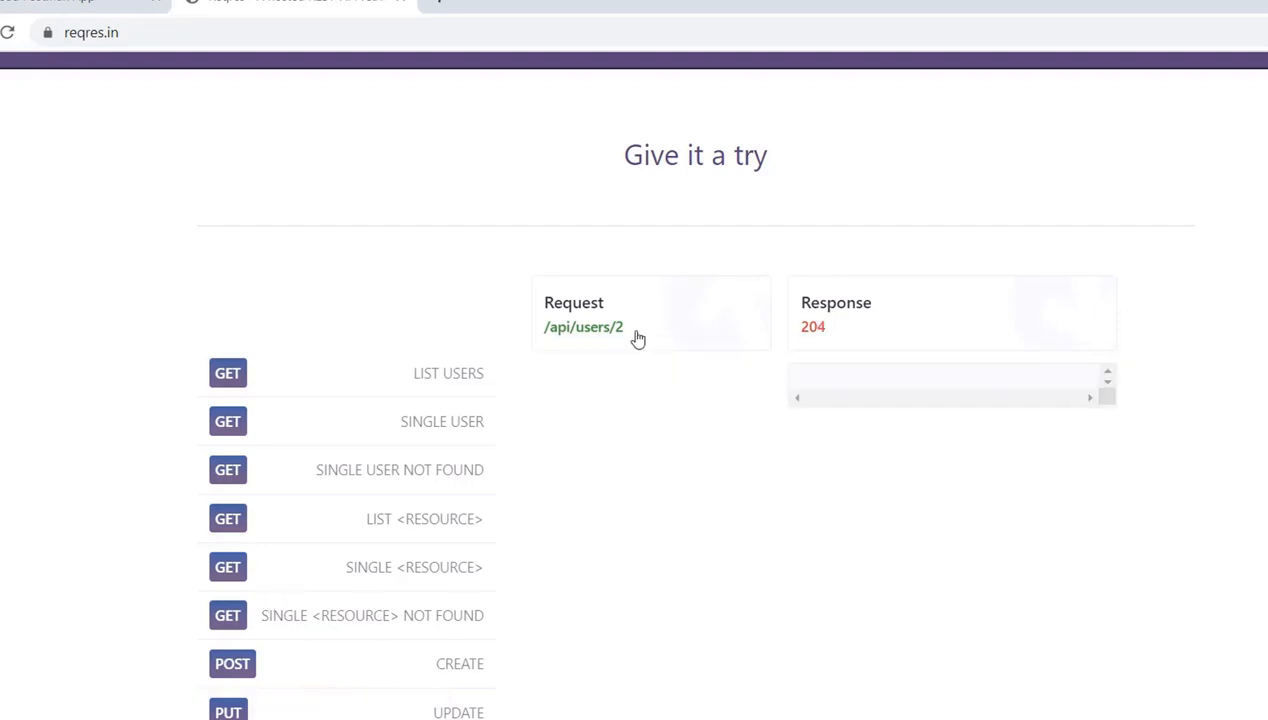
left_click(557, 329)
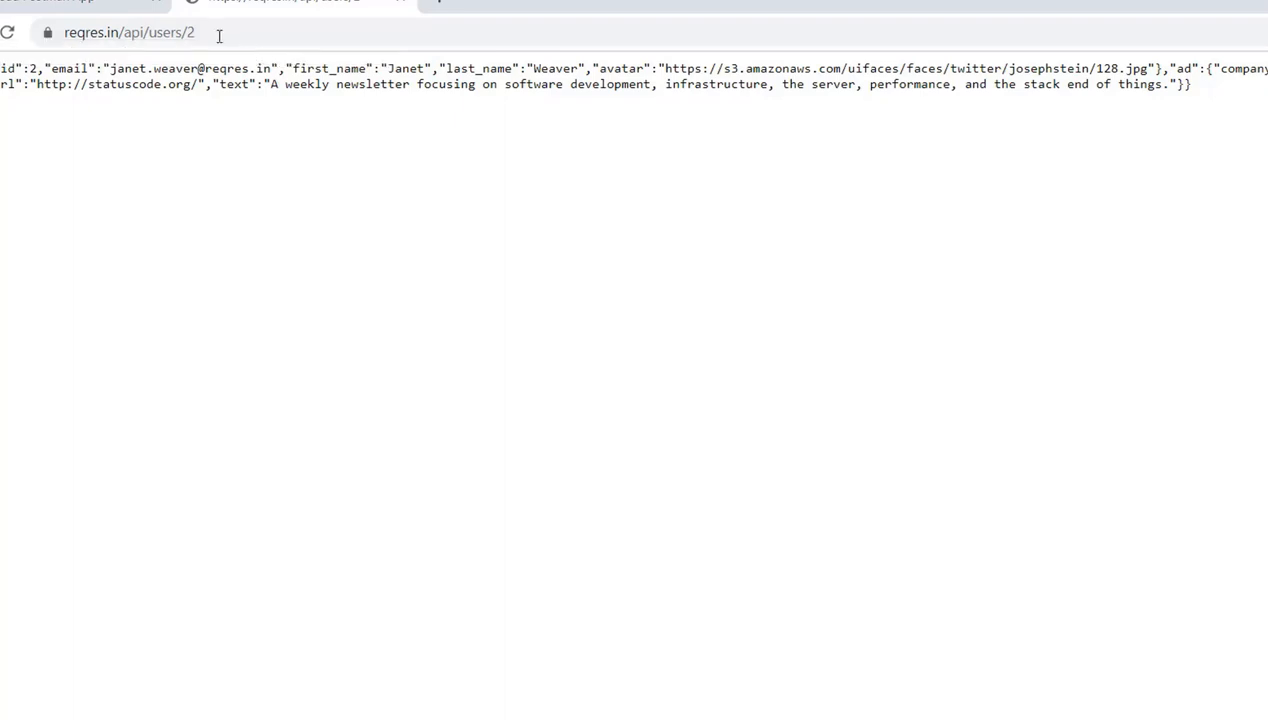
left_click_drag(212, 34, 25, 37)
key("ctrl+c")
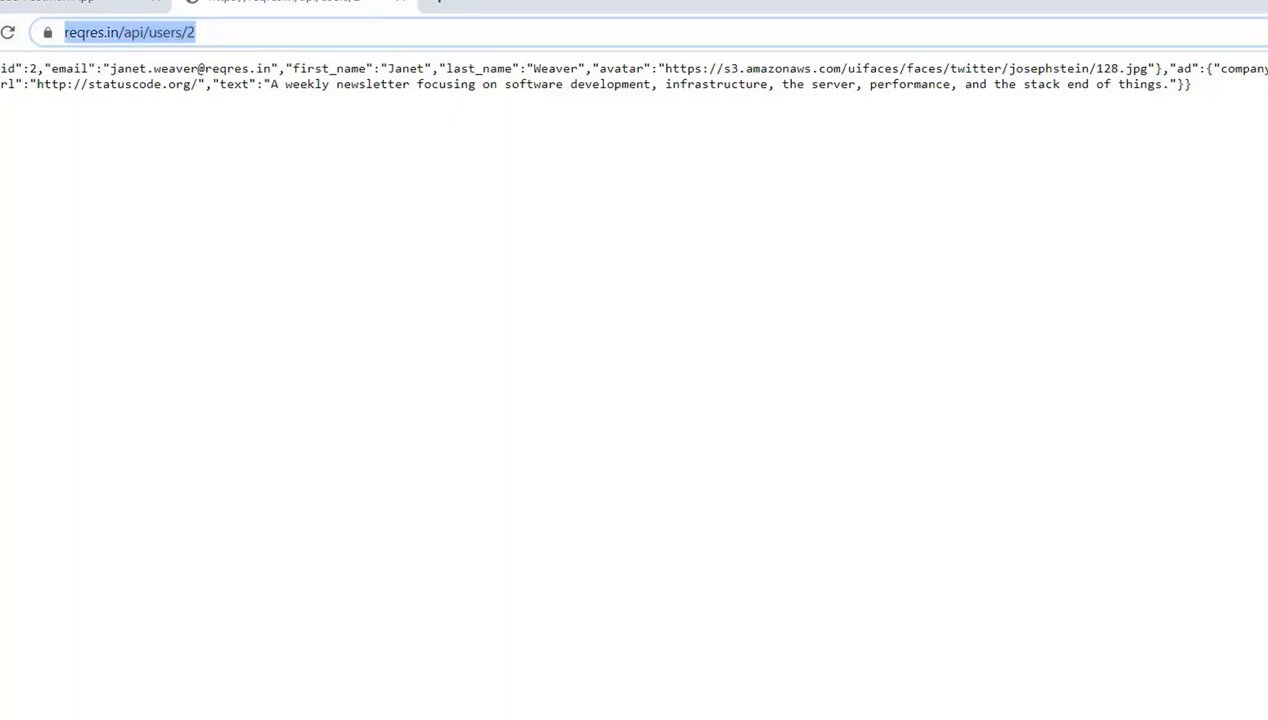
Return to the reqres.in examples and examine the request and response of the DELETE example
key("alt+Left")
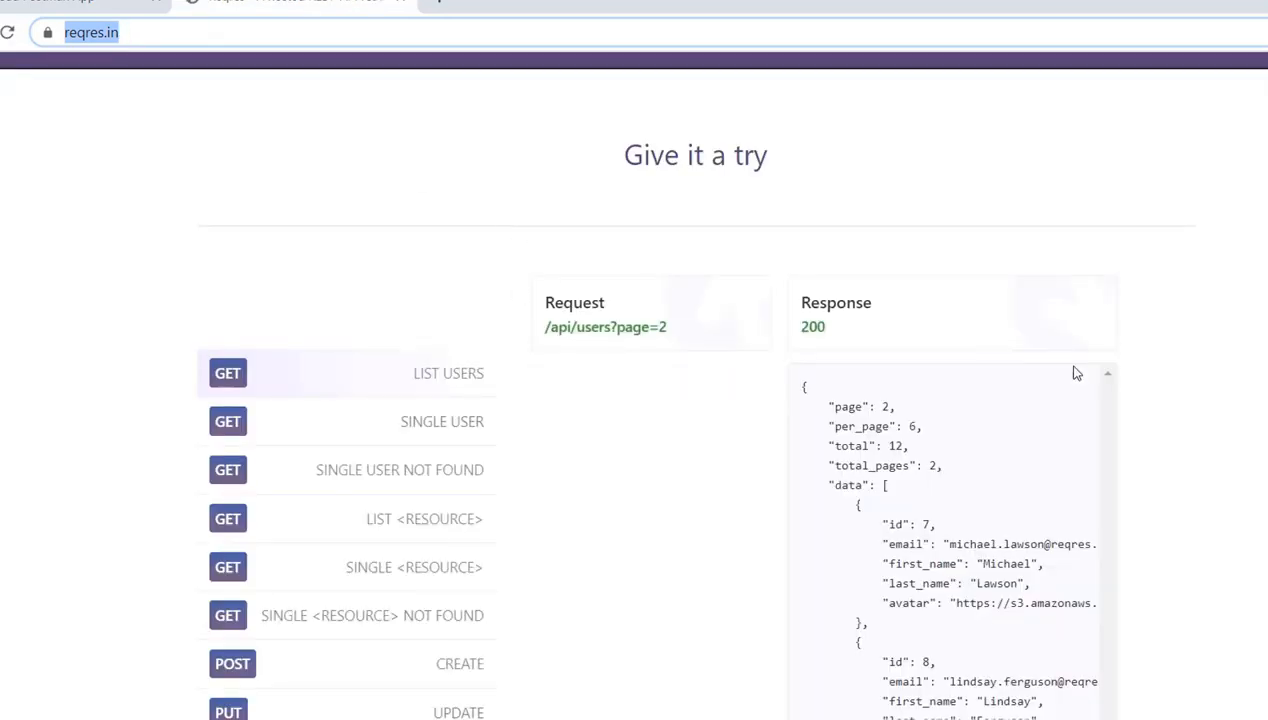
scroll(541, 505, "down", 3)
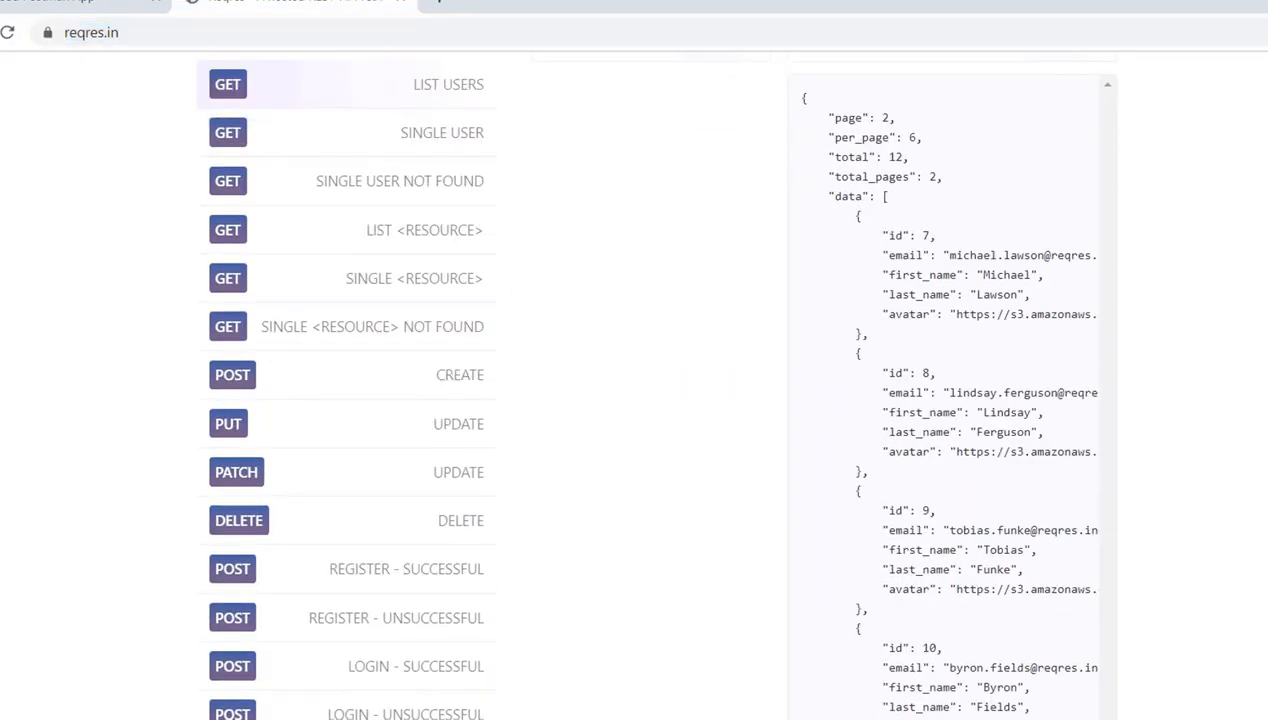
left_click(467, 530)
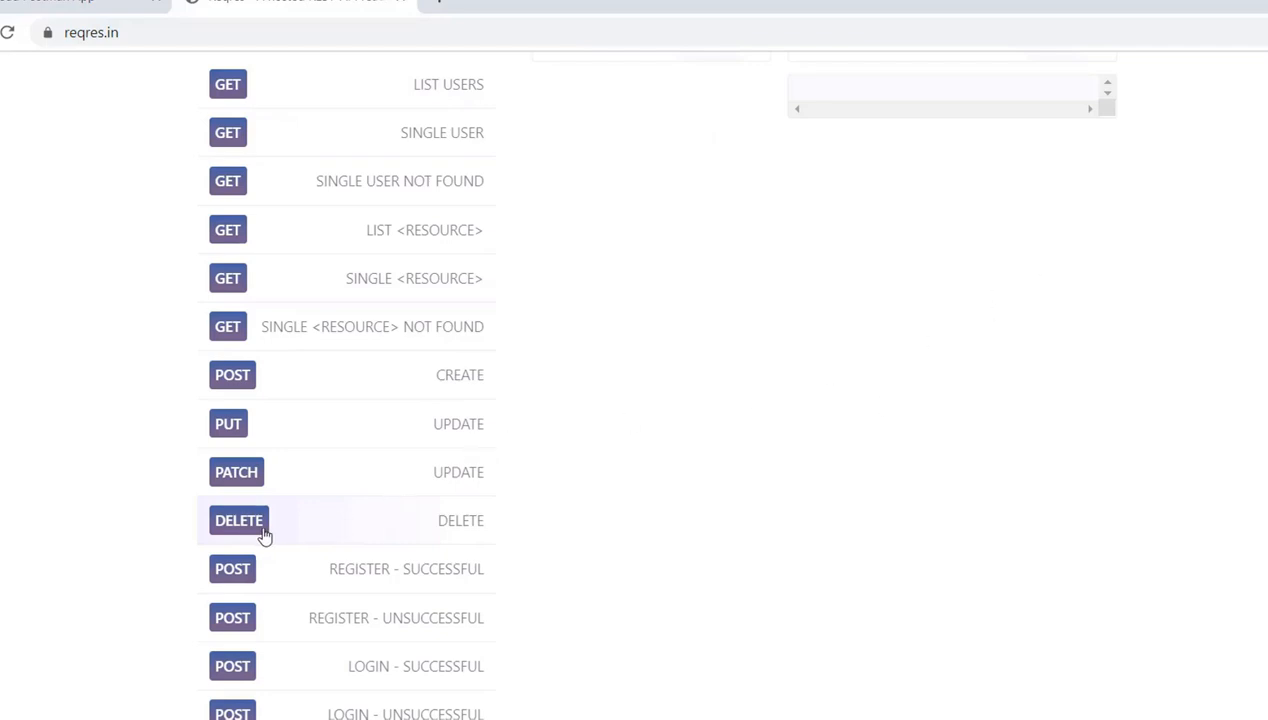
scroll(900, 413, "up", 3)
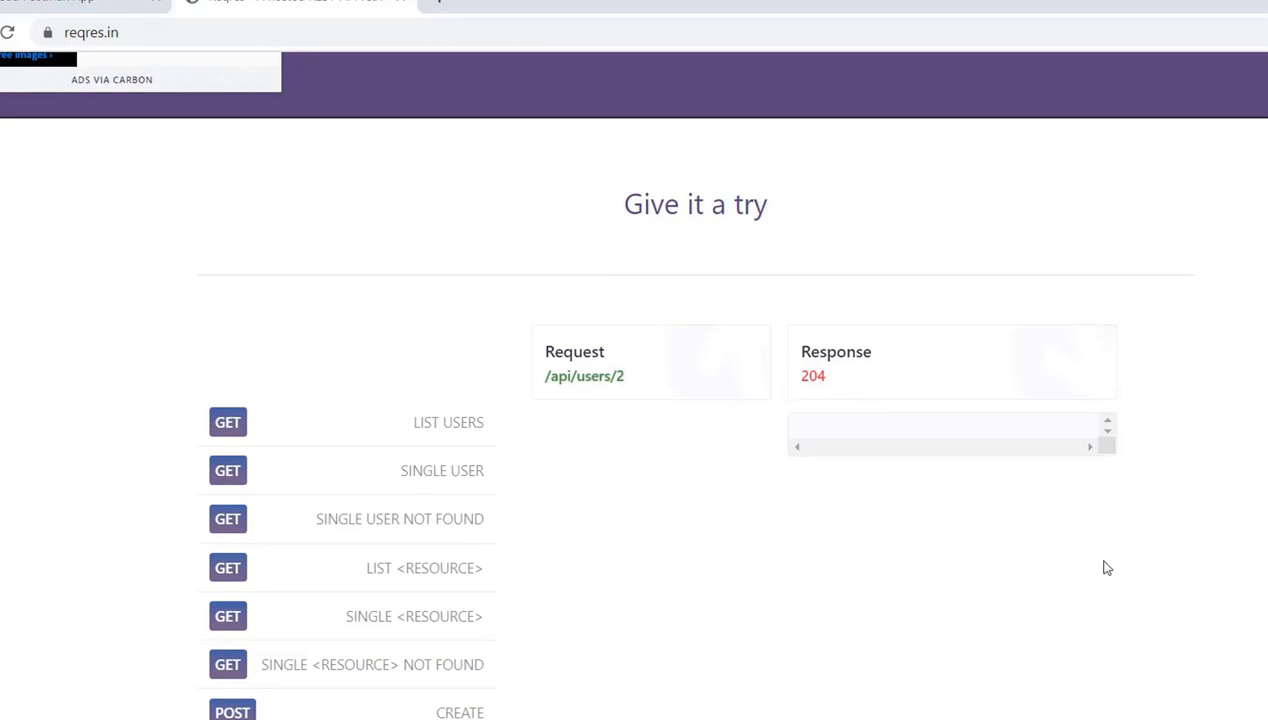
key("alt+Tab")
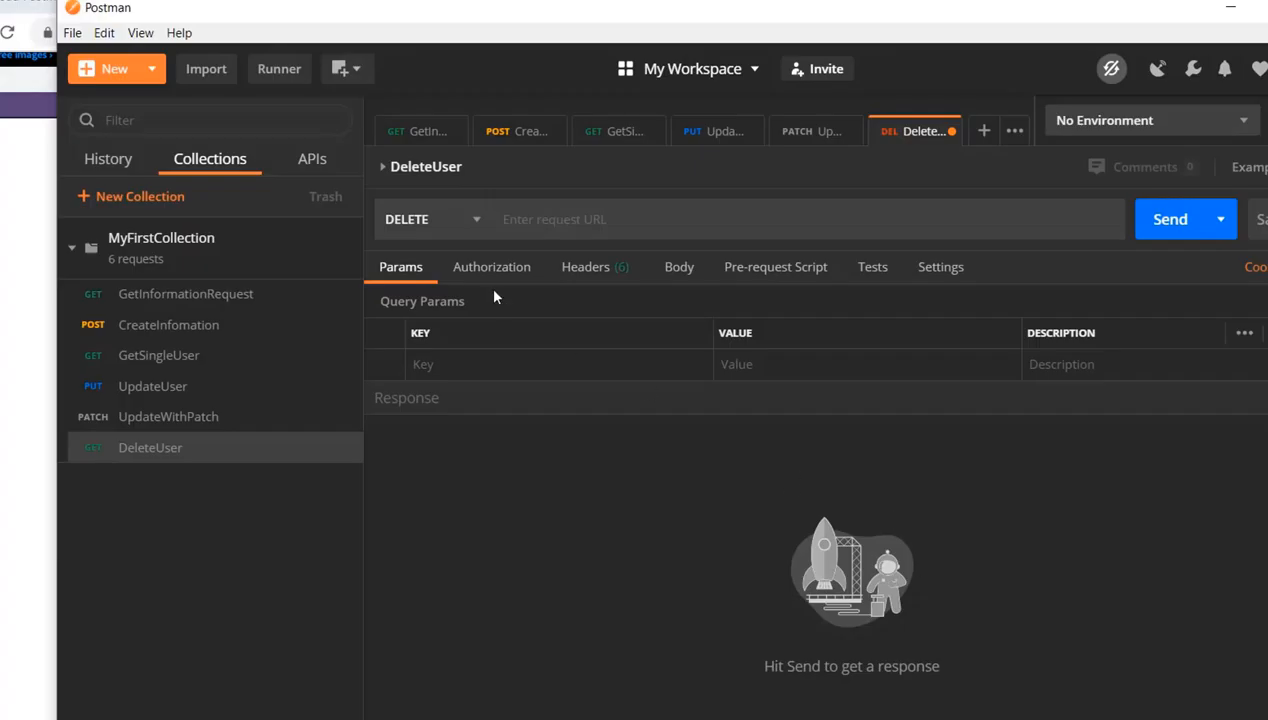
left_click(516, 221)
key("ctrl+v")
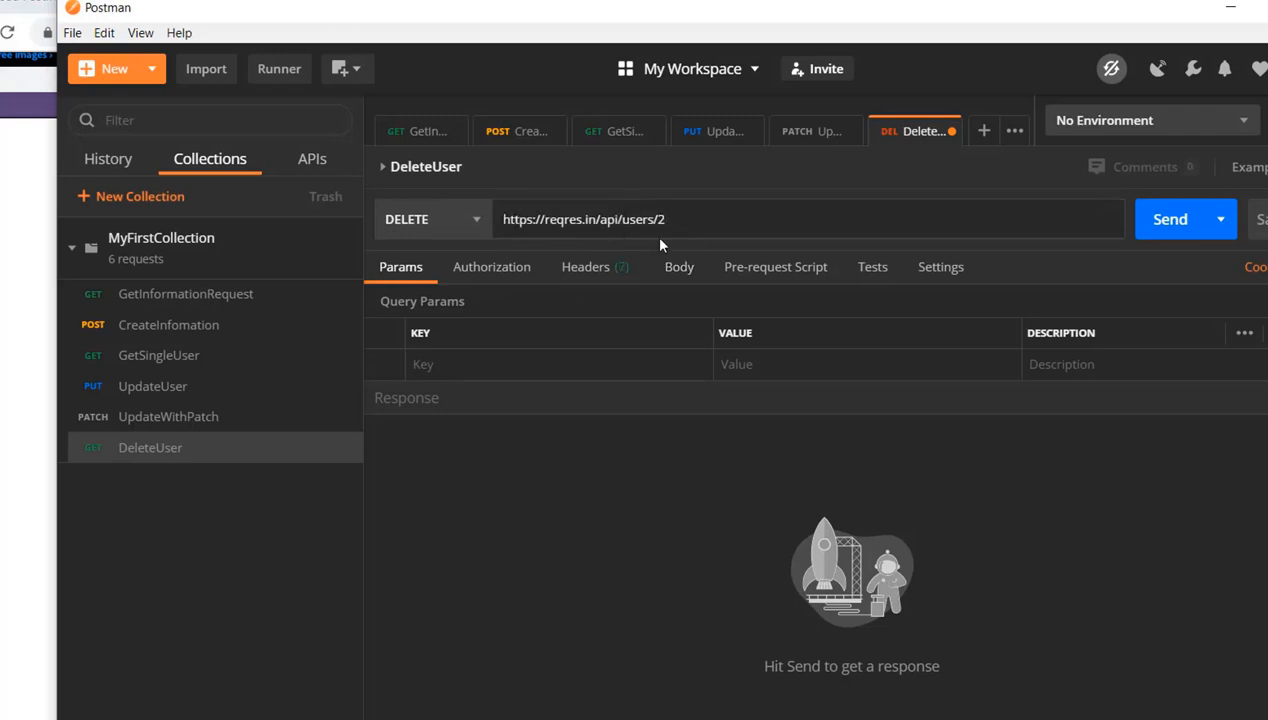
left_click(1176, 222)
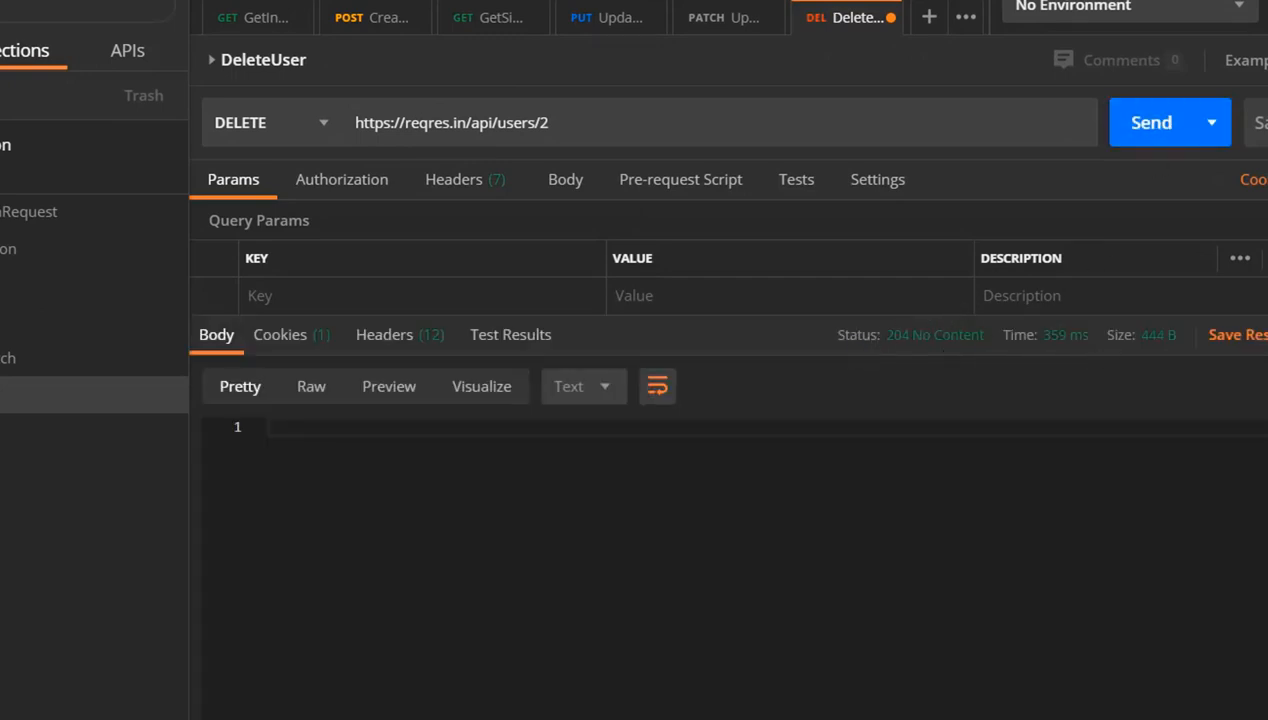
scroll(728, 420, "down", 3)
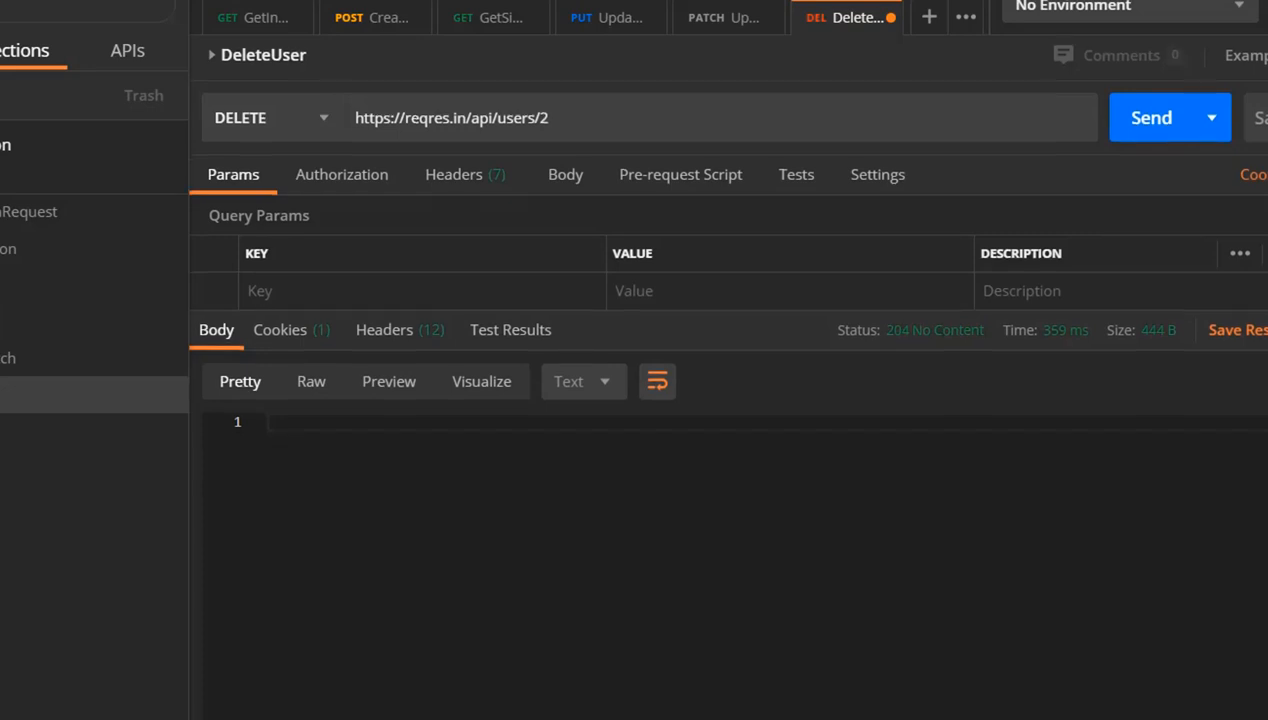
scroll(728, 420, "up", 2)
scroll(728, 420, "up", 1)
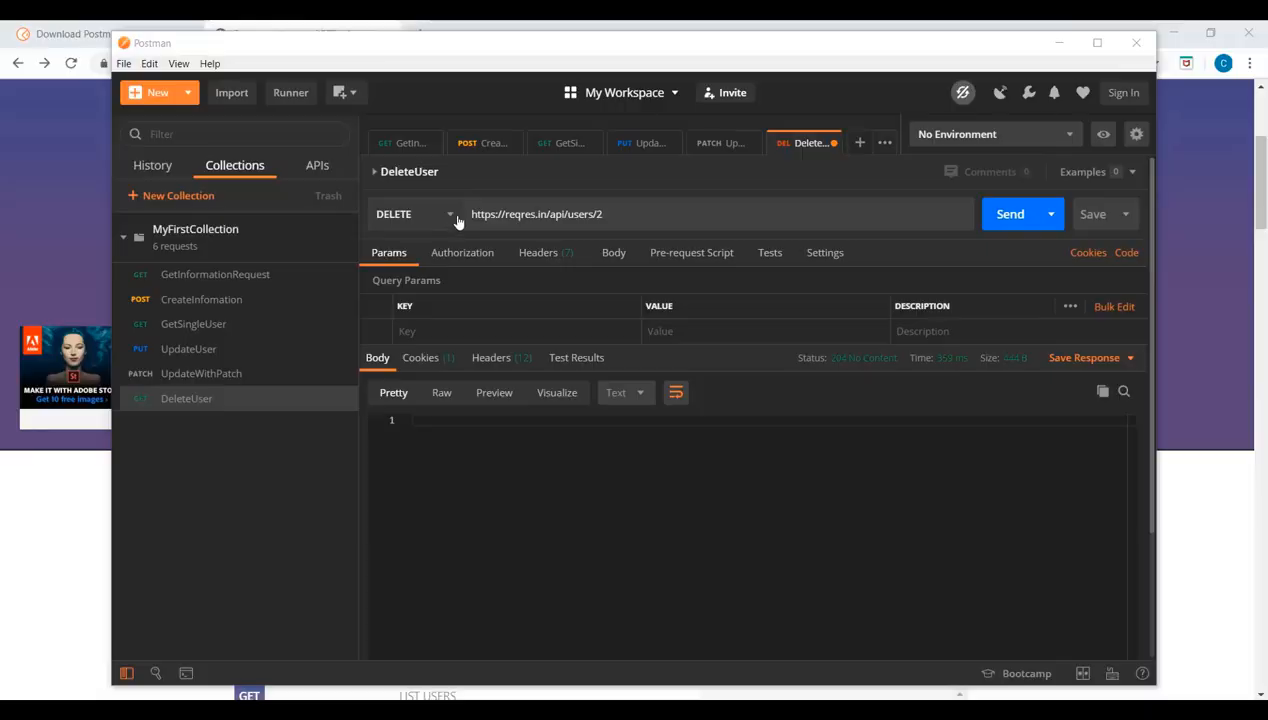
Change the DeleteUser request's method to OPTIONS and send it to the same URL
left_click(327, 126)
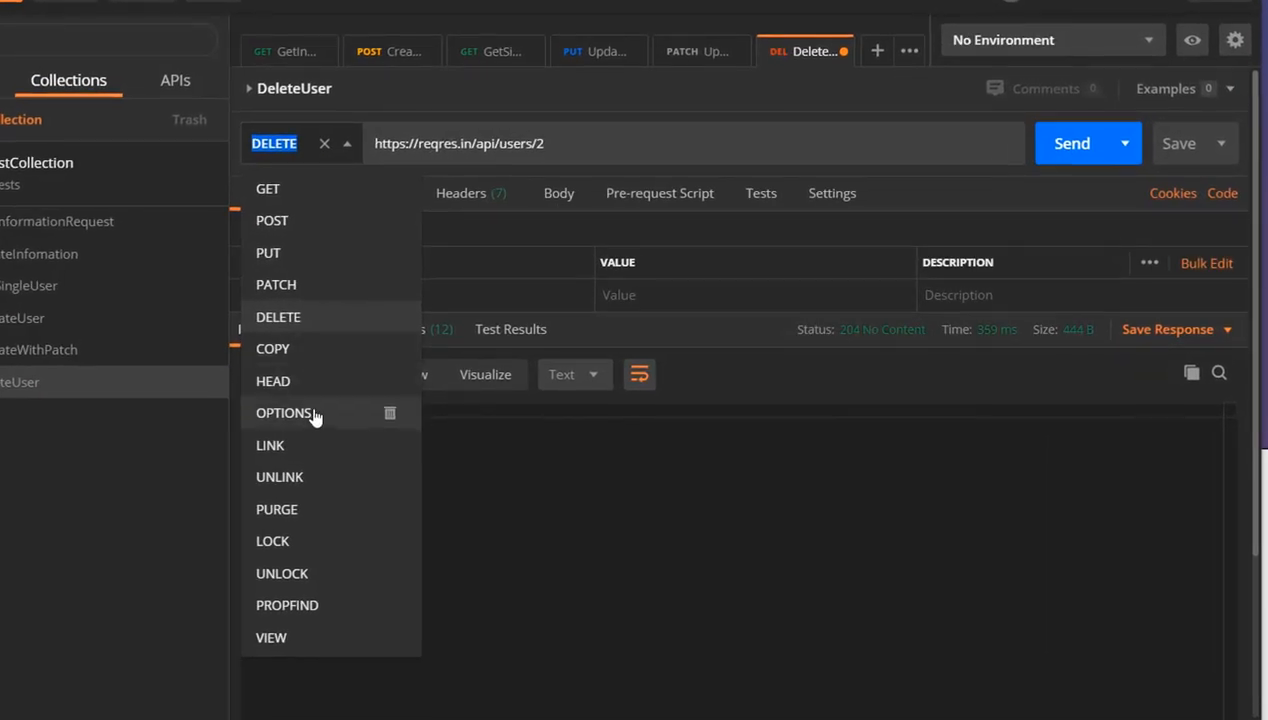
left_click(401, 422)
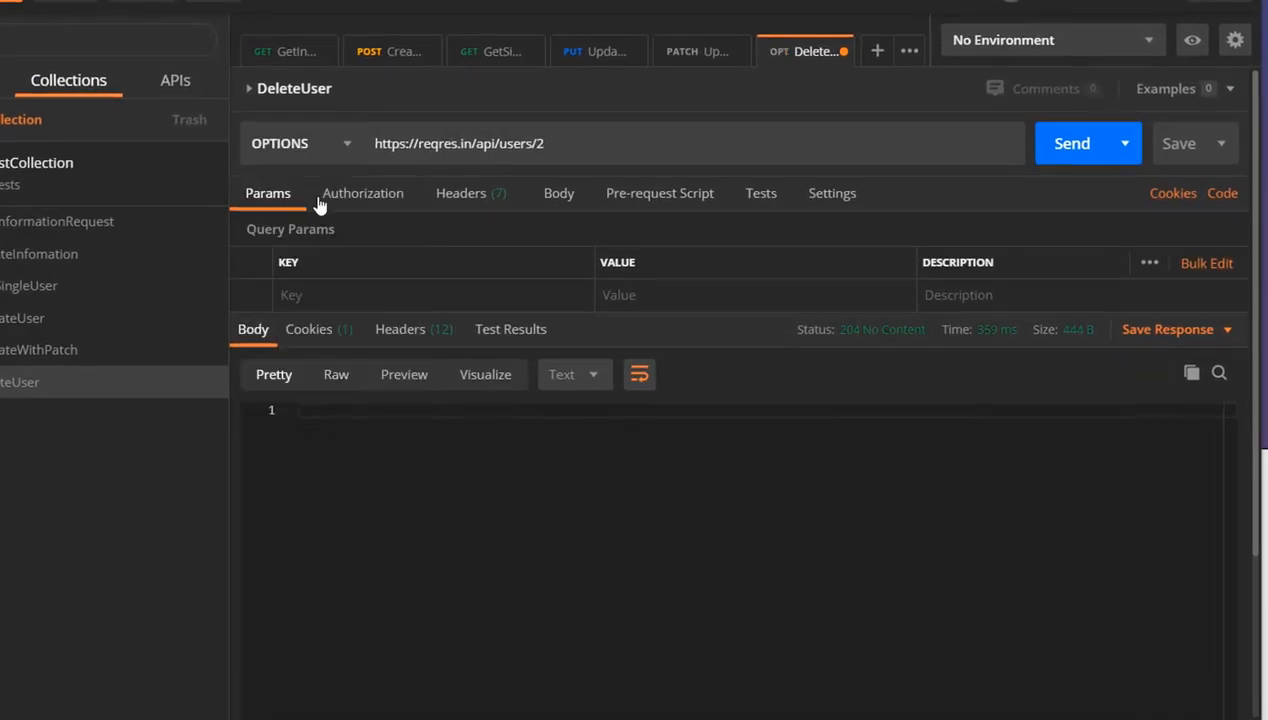
left_click(1056, 159)
Examine the OPTIONS response's test results and headers, highlighting methods in the Access-Control-Allow-Methods value
left_click(511, 331)
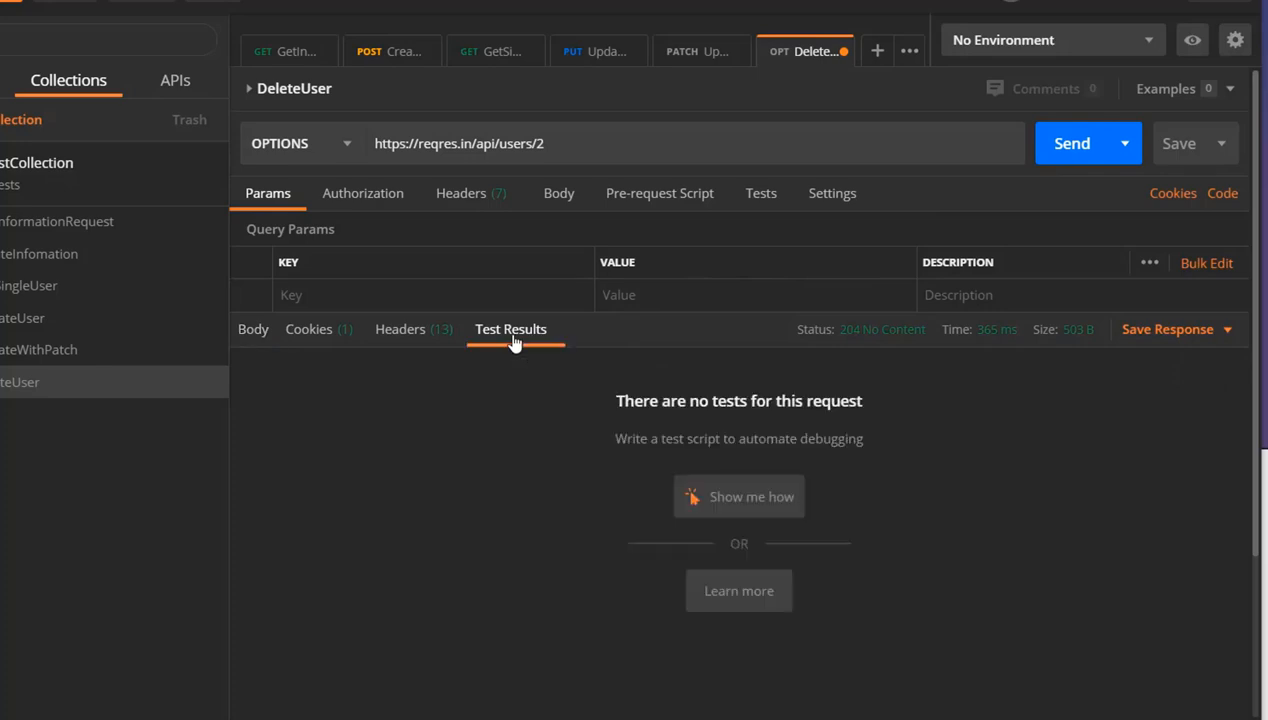
left_click(416, 340)
scroll(364, 332, "down", 2)
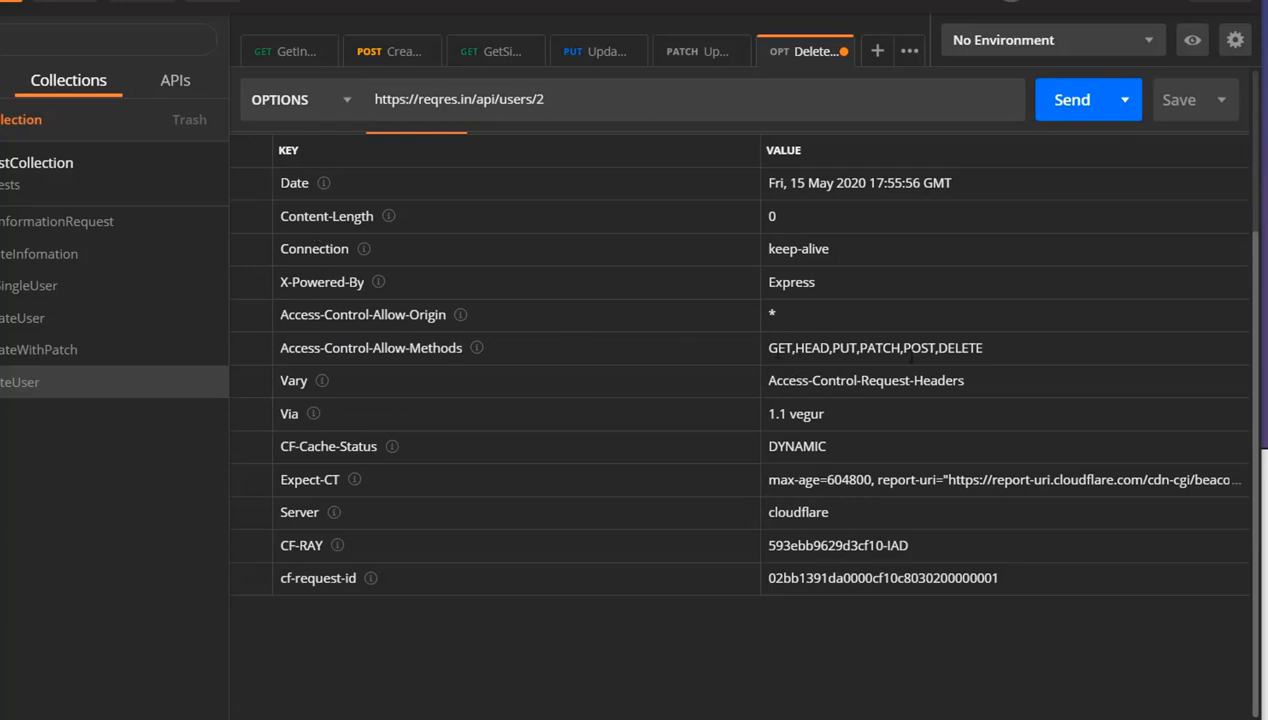
left_click_drag(994, 347, 832, 347)
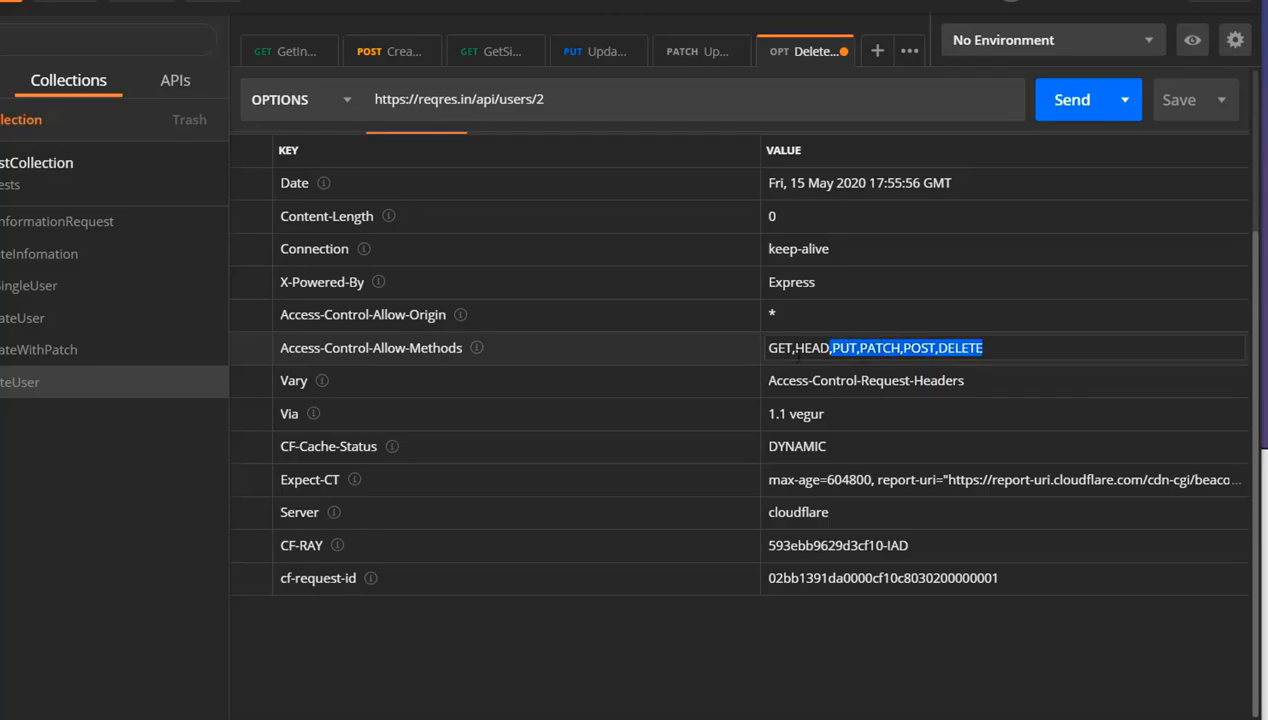